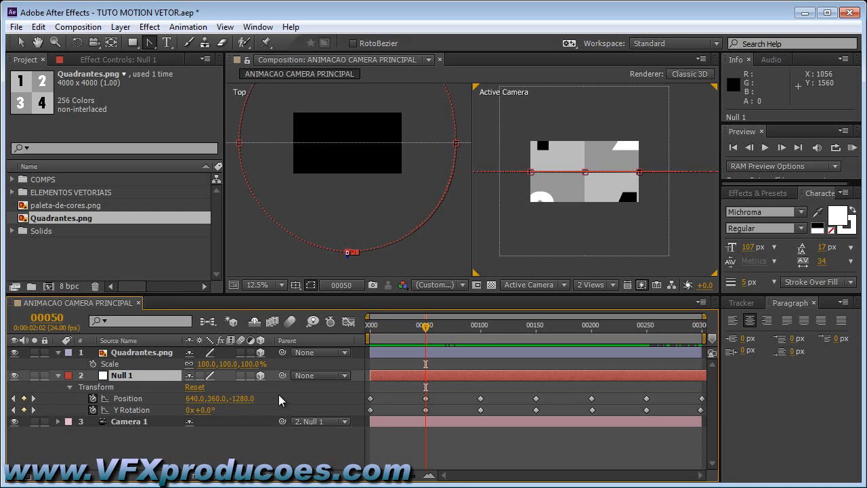
Step: Add Position and Y Rotation keyframes to Null 1 at frame 35
{"action": "key", "text": "shift+Page_Up"}
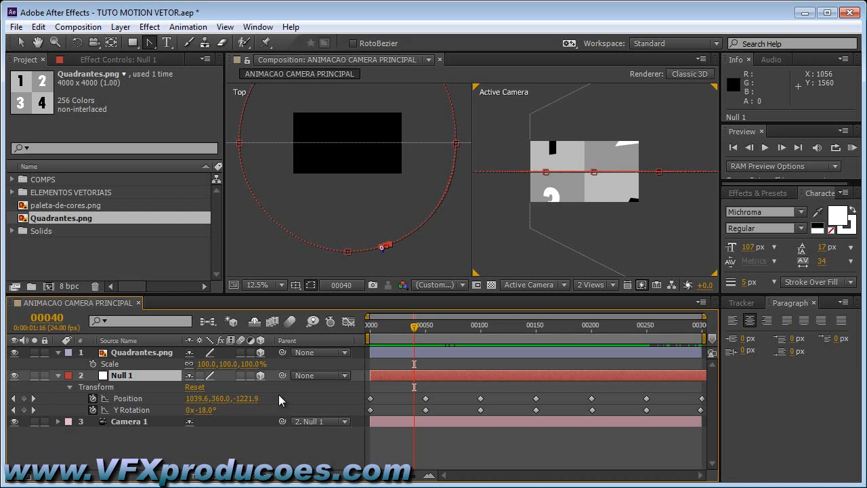
{"action": "key", "text": "Page_Up"}
{"action": "key", "text": "Page_Up"}
{"action": "key", "text": "Page_Up"}
{"action": "key", "text": "Page_Up"}
{"action": "key", "text": "Page_Up"}
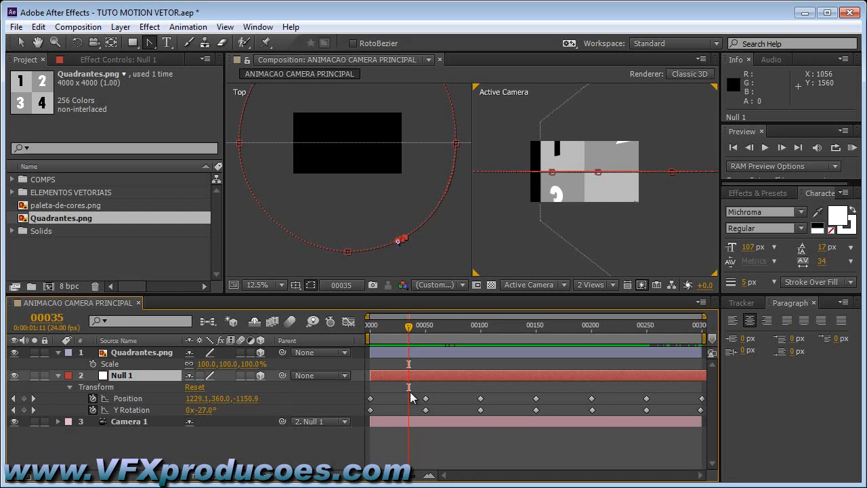
{"action": "left_click", "coordinate": [25, 398]}
{"action": "left_click", "coordinate": [24, 409]}
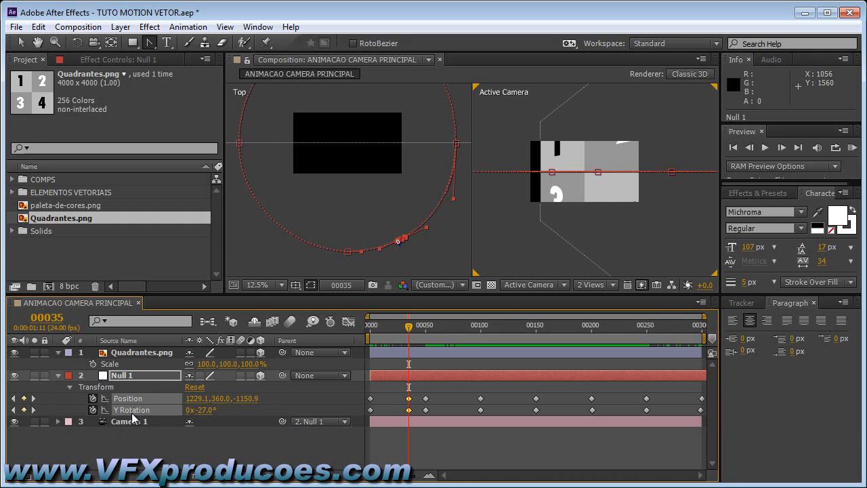
Step: Move the selected Position and Y Rotation keyframes of Null 1 earlier to frame 15, reusing that camera angle there
{"action": "left_click_drag", "start_coordinate": [409, 327], "coordinate": [368, 330]}
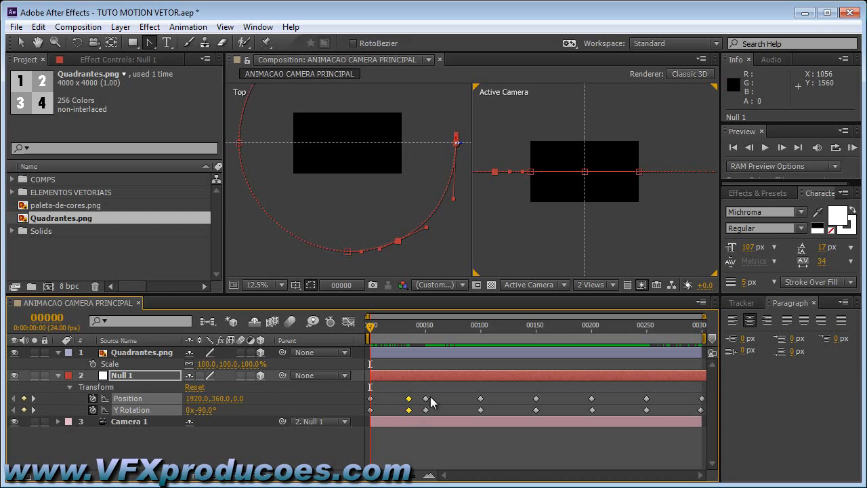
{"action": "key", "text": "space"}
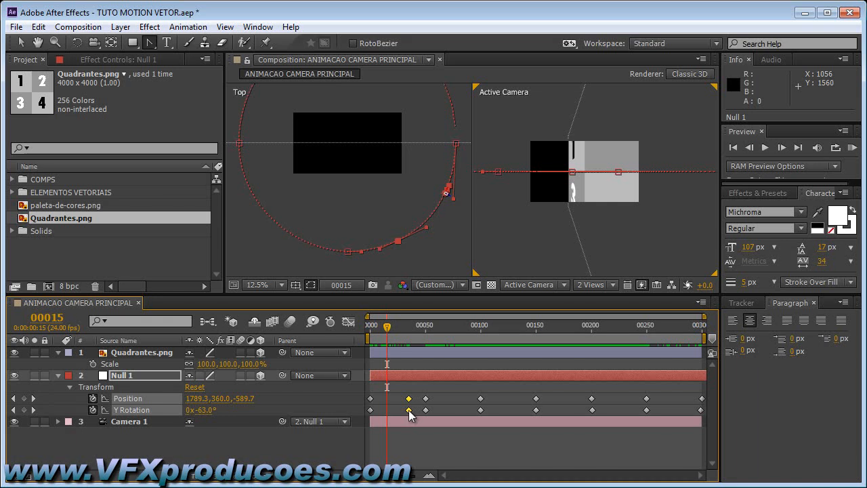
{"action": "left_click_drag", "start_coordinate": [409, 413], "coordinate": [396, 418]}
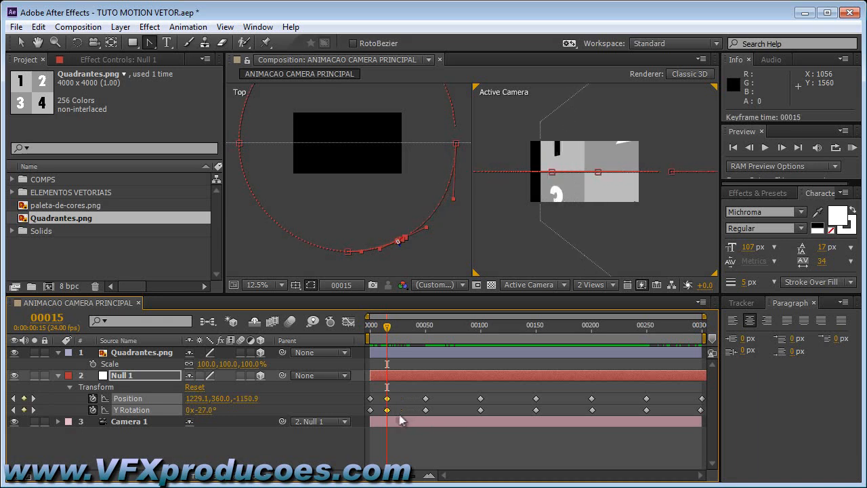
Step: Add Position and Y Rotation keyframes to Null 1 at frame 65, 15 frames after the frame 50 keyframes
{"action": "mouse_move", "coordinate": [387, 328]}
{"action": "left_mouse_down"}
{"action": "mouse_move", "coordinate": [376, 332]}
{"action": "mouse_move", "coordinate": [398, 331]}
{"action": "left_mouse_up"}
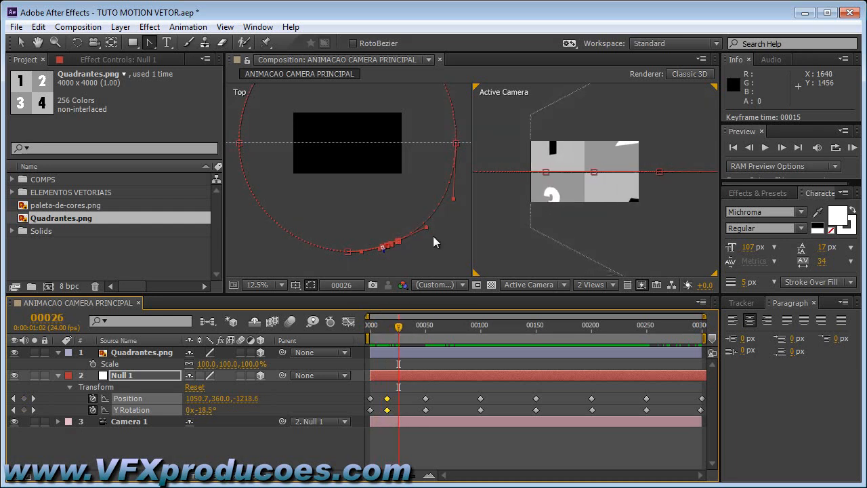
{"action": "scroll", "coordinate": [433, 240], "scroll_direction": "up", "scroll_amount": 2}
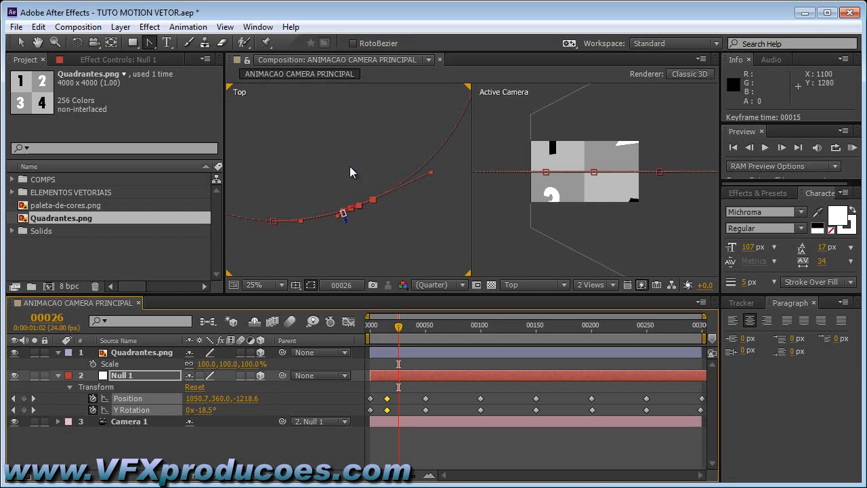
{"action": "left_click_drag", "start_coordinate": [399, 330], "coordinate": [428, 334]}
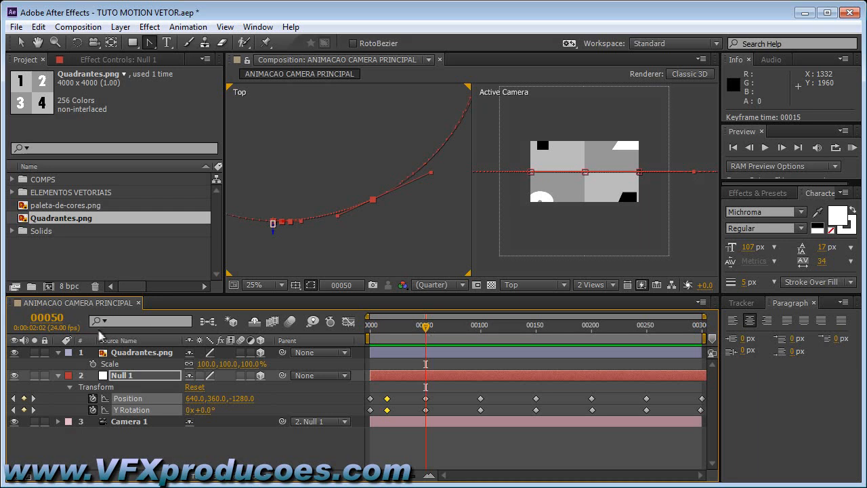
{"action": "key", "text": "shift+Page_Down"}
{"action": "key", "text": "Page_Down"}
{"action": "key", "text": "Page_Down"}
{"action": "key", "text": "Page_Down"}
{"action": "key", "text": "Page_Down"}
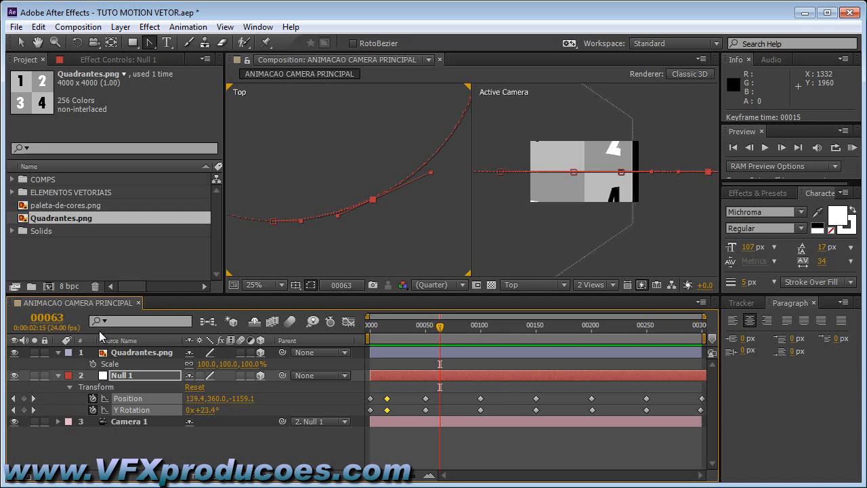
{"action": "key", "text": "Page_Down"}
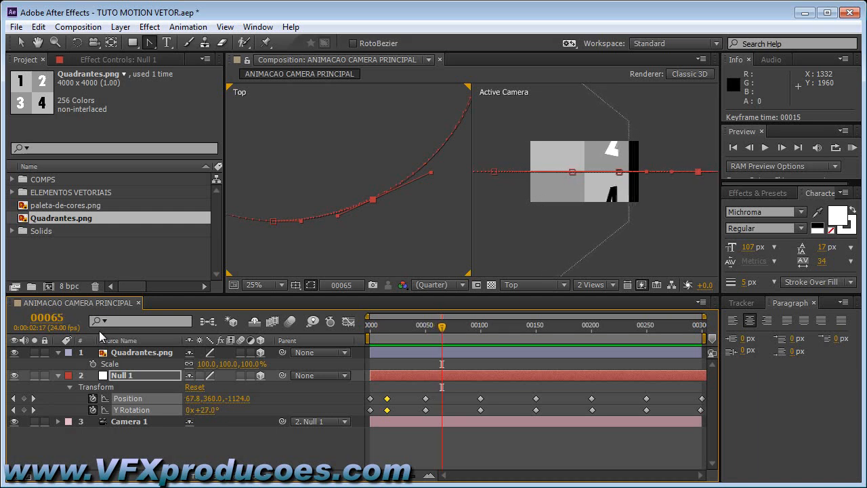
{"action": "left_click", "coordinate": [24, 398]}
{"action": "left_click", "coordinate": [24, 409]}
Step: Move the new Position and Y Rotation keyframes of Null 1 to frame 85, 15 frames before the frame 100 pair
{"action": "mouse_move", "coordinate": [482, 330]}
{"action": "left_mouse_down"}
{"action": "mouse_move", "coordinate": [495, 331]}
{"action": "mouse_move", "coordinate": [487, 332]}
{"action": "left_mouse_up"}
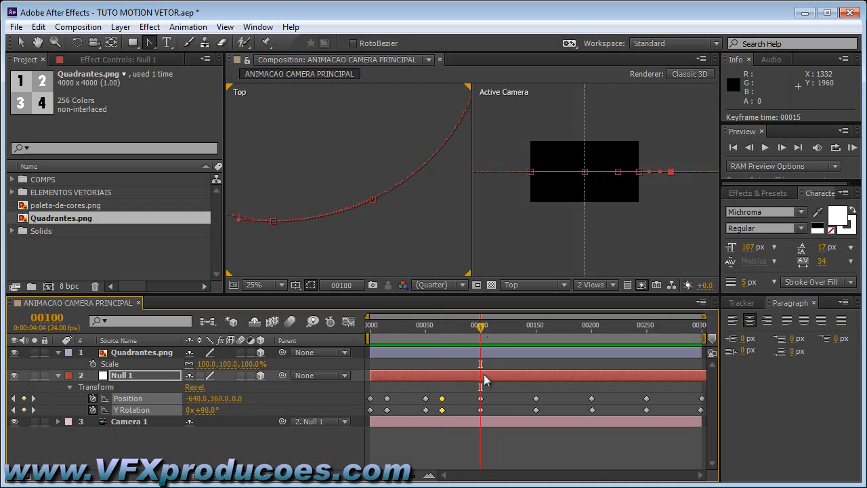
{"action": "key", "text": "shift+Page_Up"}
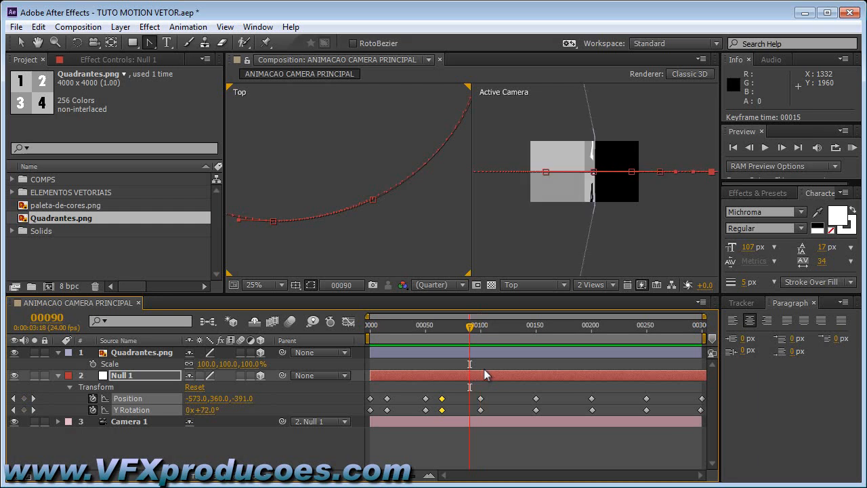
{"action": "key", "text": "Page_Up"}
{"action": "key", "text": "Page_Up"}
{"action": "key", "text": "Page_Up"}
{"action": "key", "text": "Page_Up"}
{"action": "key", "text": "Page_Up"}
{"action": "key", "text": "Page_Up"}
{"action": "key", "text": "Page_Up"}
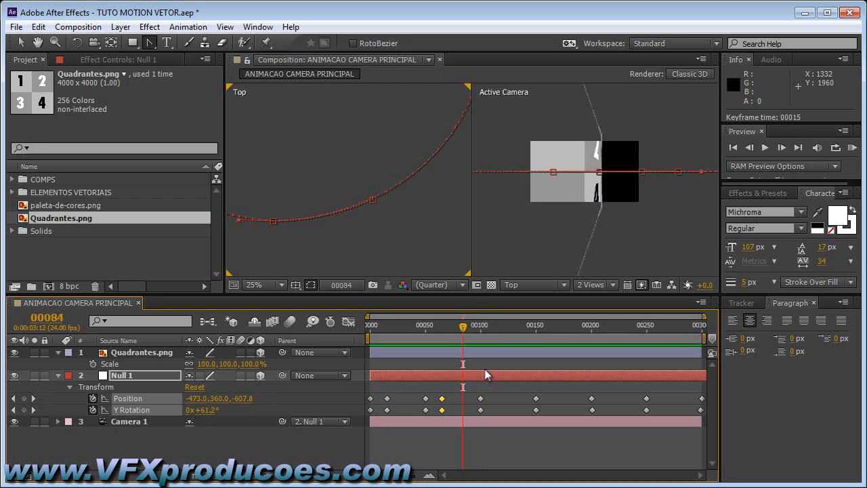
{"action": "key", "text": "Page_Down"}
{"action": "key", "text": "Page_Down"}
{"action": "left_click_drag", "start_coordinate": [443, 413], "coordinate": [474, 412]}
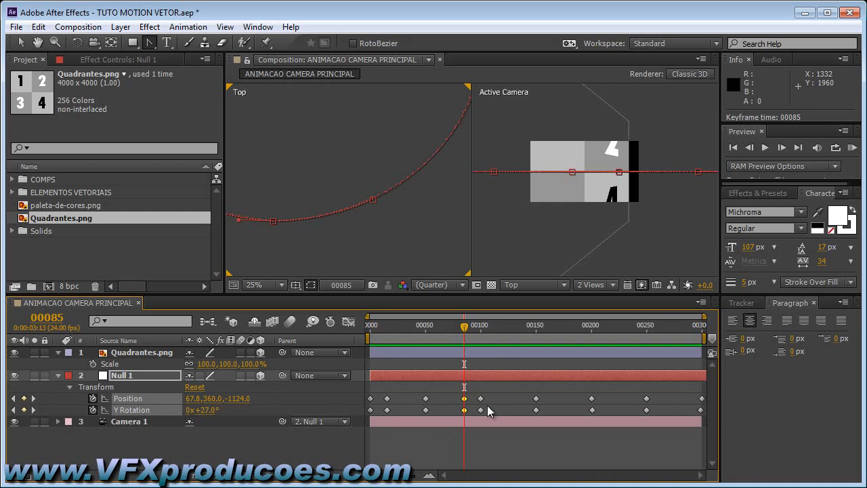
Step: Add Position and Y Rotation keyframes to Null 1 at frame 135, 15 frames before the frame 150 keyframes
{"action": "mouse_move", "coordinate": [465, 326]}
{"action": "left_mouse_down"}
{"action": "mouse_move", "coordinate": [381, 327]}
{"action": "mouse_move", "coordinate": [371, 340]}
{"action": "mouse_move", "coordinate": [467, 342]}
{"action": "left_mouse_up"}
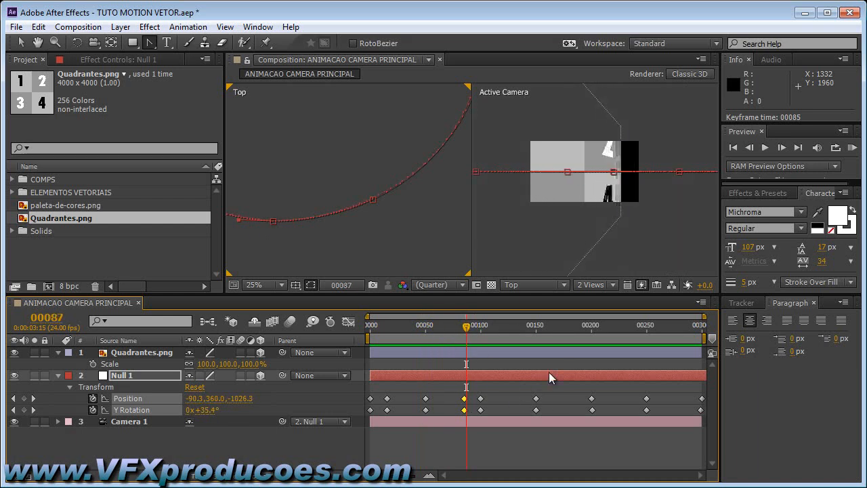
{"action": "left_click", "coordinate": [536, 330]}
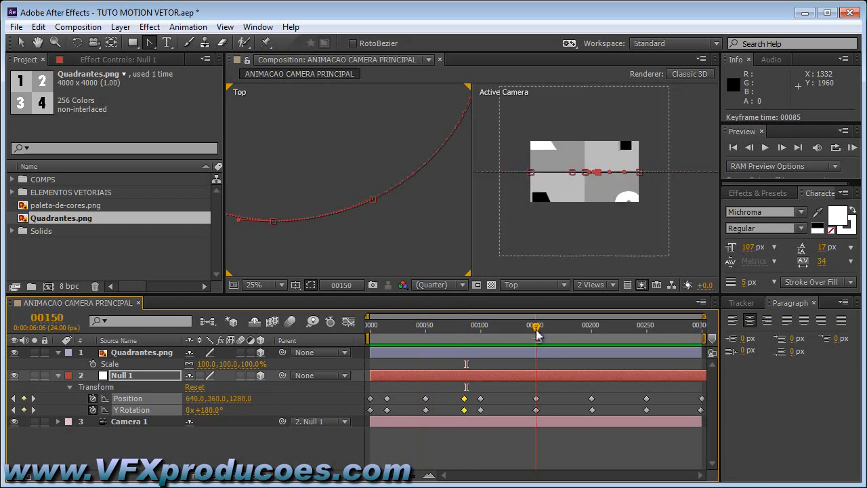
{"action": "left_click_drag", "start_coordinate": [538, 334], "coordinate": [536, 330]}
{"action": "key", "text": "Page_Up"}
{"action": "key", "text": "Page_Up"}
{"action": "key", "text": "Page_Up"}
{"action": "key", "text": "Page_Up"}
{"action": "key", "text": "Page_Up"}
{"action": "key", "text": "Page_Up"}
{"action": "key", "text": "Page_Up"}
{"action": "key", "text": "Page_Up"}
{"action": "key", "text": "Page_Up"}
{"action": "key", "text": "Page_Up"}
{"action": "key", "text": "Page_Up"}
{"action": "key", "text": "Page_Up"}
{"action": "key", "text": "Page_Up"}
{"action": "key", "text": "Page_Up"}
{"action": "key", "text": "Page_Up"}
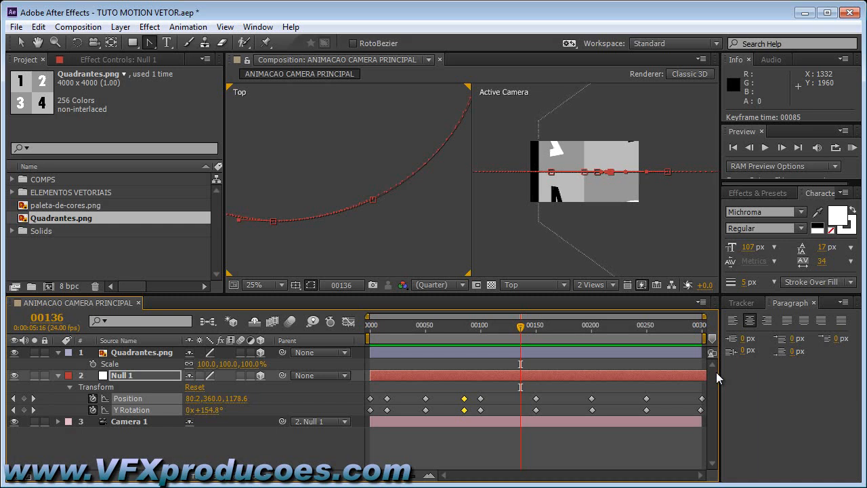
{"action": "left_click", "coordinate": [24, 398]}
{"action": "left_click", "coordinate": [24, 410]}
Step: Move the frame 135 Position and Y Rotation keyframes of Null 1 earlier, to just after frame 115
{"action": "left_click_drag", "start_coordinate": [519, 334], "coordinate": [488, 331]}
{"action": "key", "text": "Page_Down"}
{"action": "key", "text": "Page_Down"}
{"action": "key", "text": "Page_Down"}
{"action": "key", "text": "Page_Down"}
{"action": "key", "text": "Page_Down"}
{"action": "key", "text": "Page_Down"}
{"action": "key", "text": "Page_Down"}
{"action": "key", "text": "Page_Down"}
{"action": "key", "text": "Page_Down"}
{"action": "key", "text": "Page_Down"}
{"action": "key", "text": "Page_Down"}
{"action": "key", "text": "Page_Down"}
{"action": "key", "text": "Page_Down"}
{"action": "key", "text": "Page_Down"}
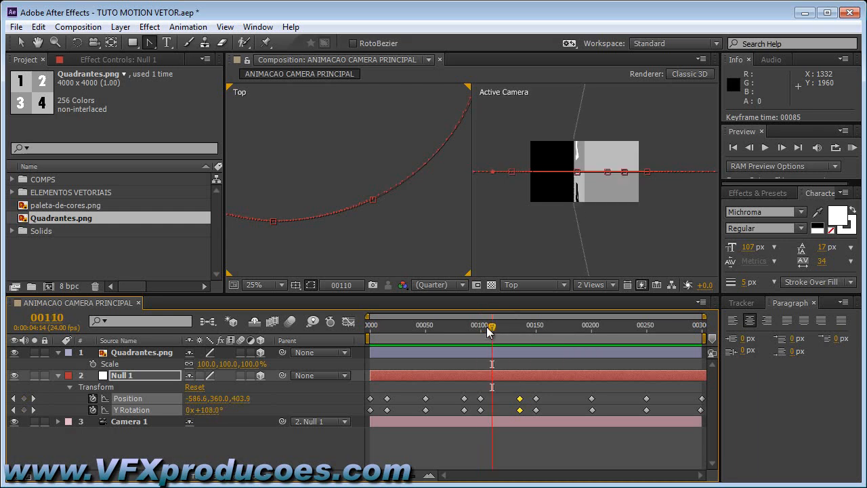
{"action": "key", "text": "Page_Down"}
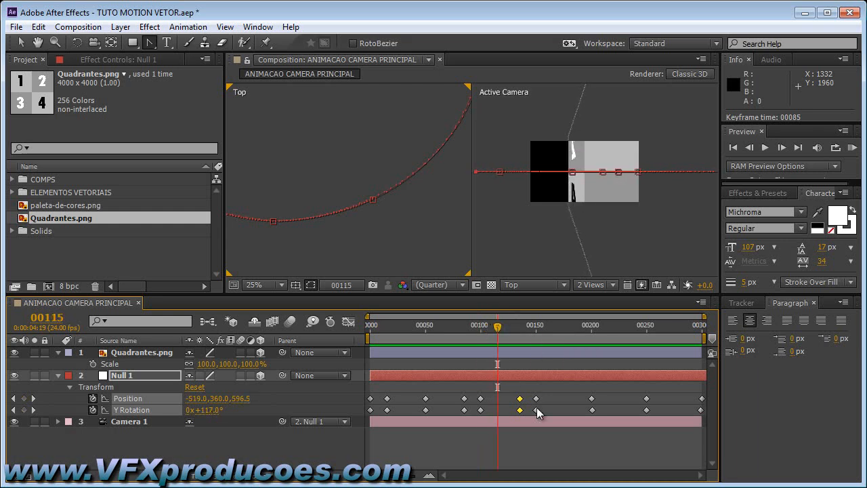
{"action": "left_click_drag", "start_coordinate": [525, 394], "coordinate": [523, 414]}
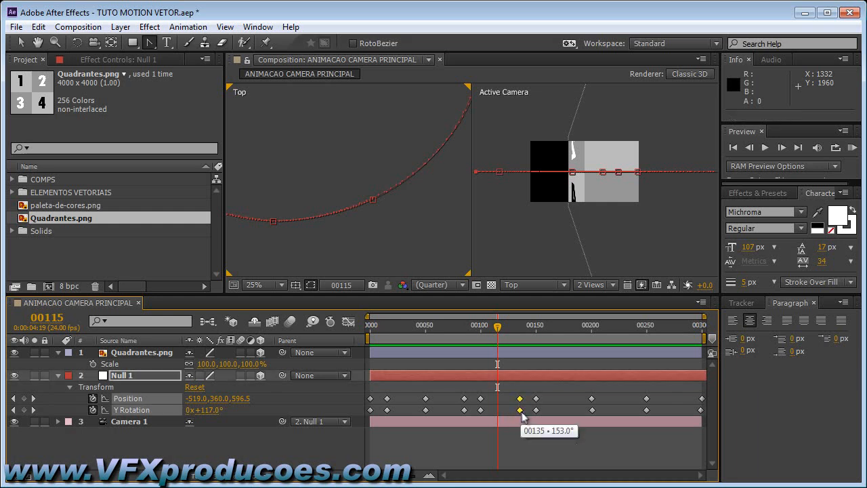
{"action": "left_click", "coordinate": [521, 412]}
{"action": "left_click_drag", "start_coordinate": [526, 396], "coordinate": [534, 413]}
{"action": "left_click", "coordinate": [519, 409], "text": "shift"}
Step: Add Y Rotation and Position keyframes to Null 1 at about frame 165, some 15 frames after frame 150
{"action": "left_click", "coordinate": [547, 329]}
{"action": "left_click_drag", "start_coordinate": [547, 329], "coordinate": [536, 329]}
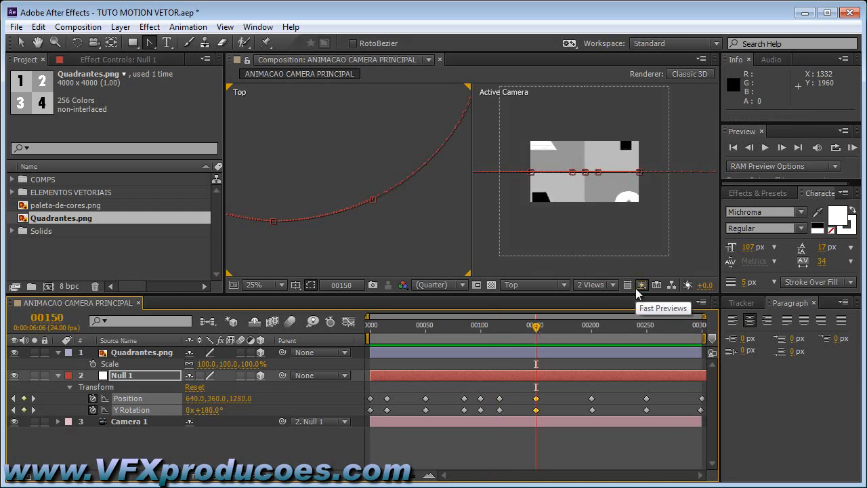
{"action": "key", "text": "shift+Page_Up"}
{"action": "key", "text": "shift+Page_Down"}
{"action": "key", "text": "shift+Page_Down"}
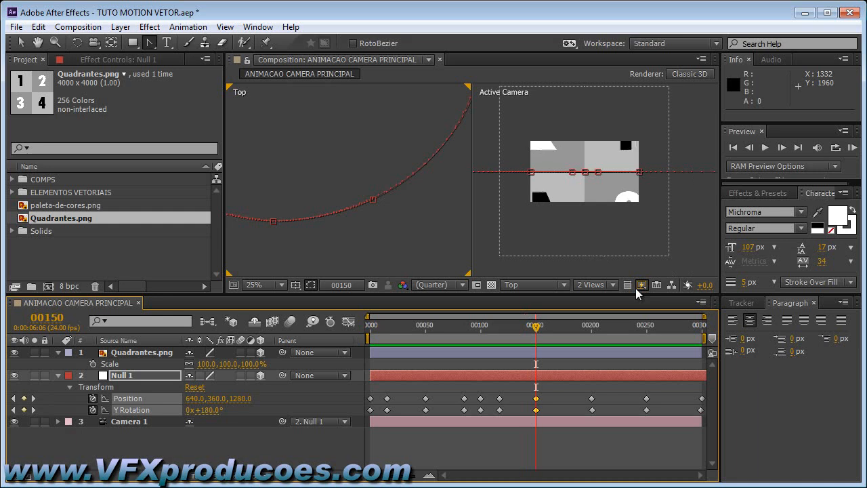
{"action": "key", "text": "Page_Down"}
{"action": "key", "text": "Page_Down"}
{"action": "key", "text": "Page_Down"}
{"action": "key", "text": "Page_Down"}
{"action": "key", "text": "Page_Down"}
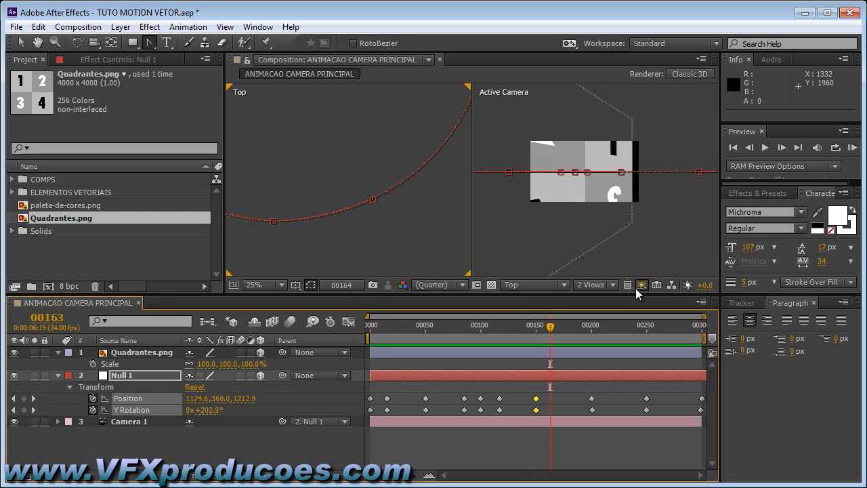
{"action": "left_click", "coordinate": [23, 410]}
{"action": "left_click", "coordinate": [24, 398]}
Step: Move the selected Position and Y Rotation keyframes of Null 1 to frame 186, shortly before the frame 201 rotation keyframe
{"action": "left_click", "coordinate": [592, 326]}
{"action": "key", "text": "Page_Down"}
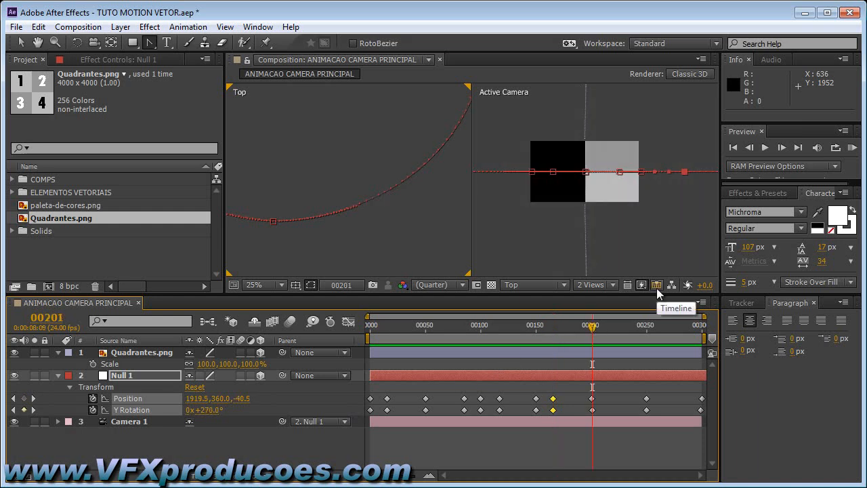
{"action": "key", "text": "Page_Up"}
{"action": "key", "text": "Page_Up"}
{"action": "key", "text": "Page_Up"}
{"action": "key", "text": "Page_Up"}
{"action": "key", "text": "Page_Up"}
{"action": "key", "text": "Page_Up"}
{"action": "key", "text": "Page_Up"}
{"action": "key", "text": "Page_Up"}
{"action": "key", "text": "Page_Up"}
{"action": "key", "text": "Page_Up"}
{"action": "key", "text": "Page_Up"}
{"action": "key", "text": "Page_Up"}
{"action": "key", "text": "Page_Up"}
{"action": "key", "text": "Page_Up"}
{"action": "key", "text": "Page_Up"}
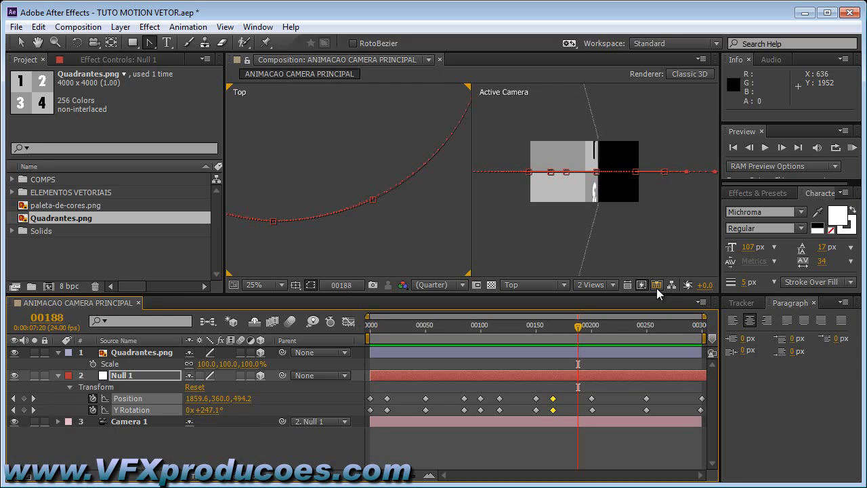
{"action": "left_click_drag", "start_coordinate": [553, 410], "coordinate": [572, 416]}
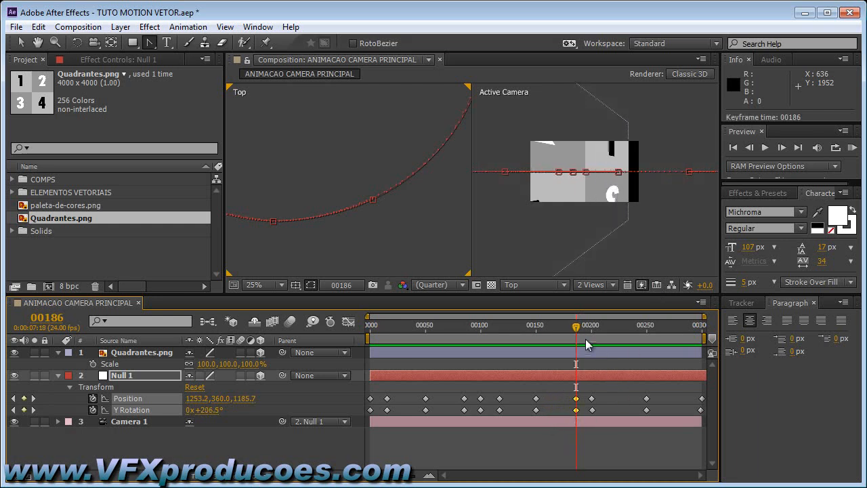
Step: Add Position and Y Rotation keyframes to Null 1 at frame 235, 15 frames before the frame 250 keyframes
{"action": "left_click_drag", "start_coordinate": [576, 329], "coordinate": [646, 328]}
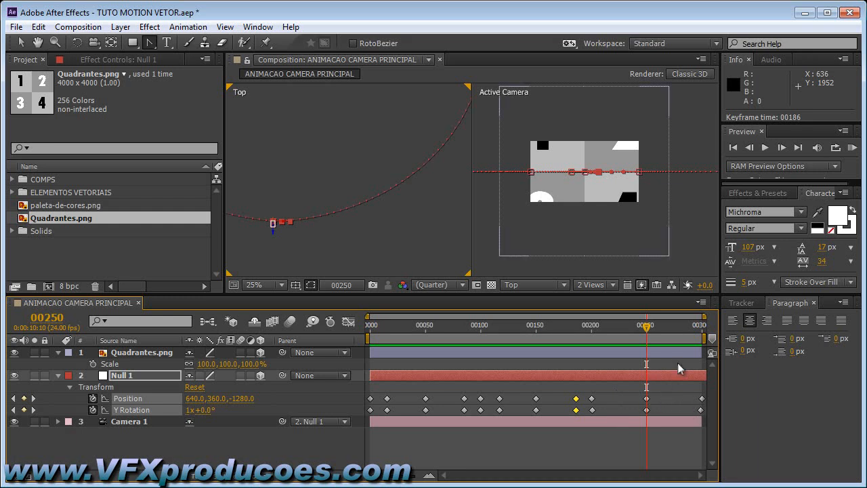
{"action": "key", "text": "shift+Page_Up"}
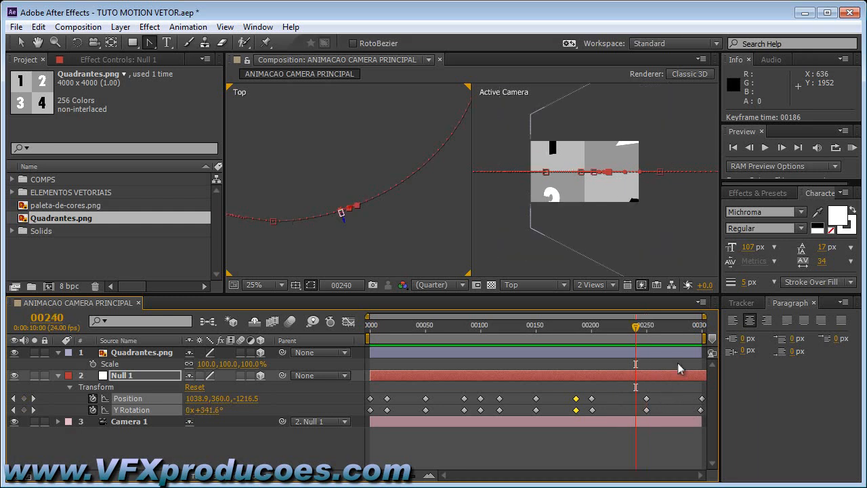
{"action": "key", "text": "Page_Up"}
{"action": "key", "text": "Page_Up"}
{"action": "key", "text": "Page_Up"}
{"action": "key", "text": "Page_Up"}
{"action": "key", "text": "Page_Up"}
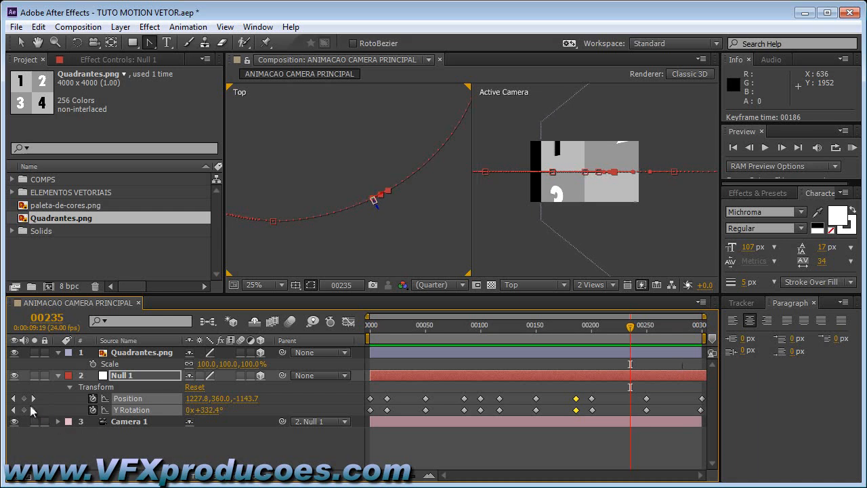
{"action": "left_click", "coordinate": [25, 398]}
{"action": "left_click", "coordinate": [24, 409]}
Step: Move the frame 235 Position and Y Rotation keyframes of Null 1 to frame 216, and set the current time to frame 250
{"action": "left_click_drag", "start_coordinate": [629, 327], "coordinate": [598, 329]}
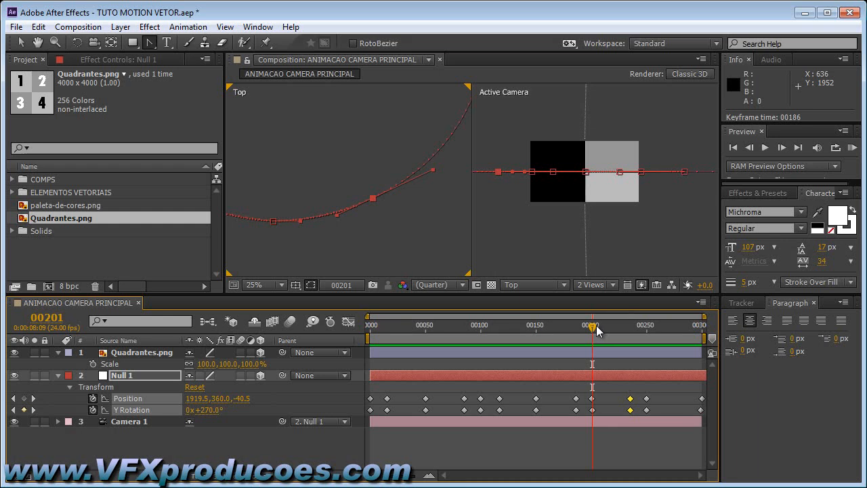
{"action": "key", "text": "Page_Down"}
{"action": "key", "text": "Page_Down"}
{"action": "key", "text": "Page_Down"}
{"action": "key", "text": "Page_Down"}
{"action": "key", "text": "Page_Down"}
{"action": "key", "text": "Page_Down"}
{"action": "key", "text": "Page_Down"}
{"action": "key", "text": "Page_Down"}
{"action": "key", "text": "Page_Down"}
{"action": "key", "text": "Page_Down"}
{"action": "key", "text": "Page_Down"}
{"action": "key", "text": "Page_Down"}
{"action": "key", "text": "Page_Down"}
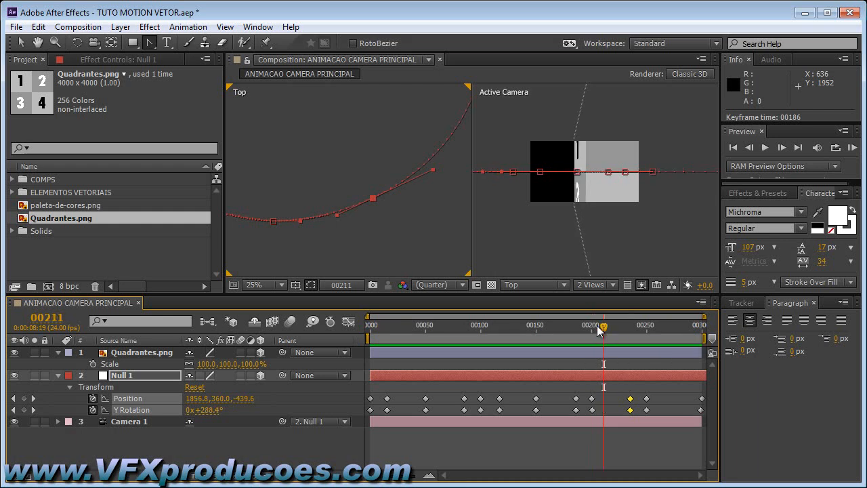
{"action": "key", "text": "Page_Down"}
{"action": "key", "text": "Page_Down"}
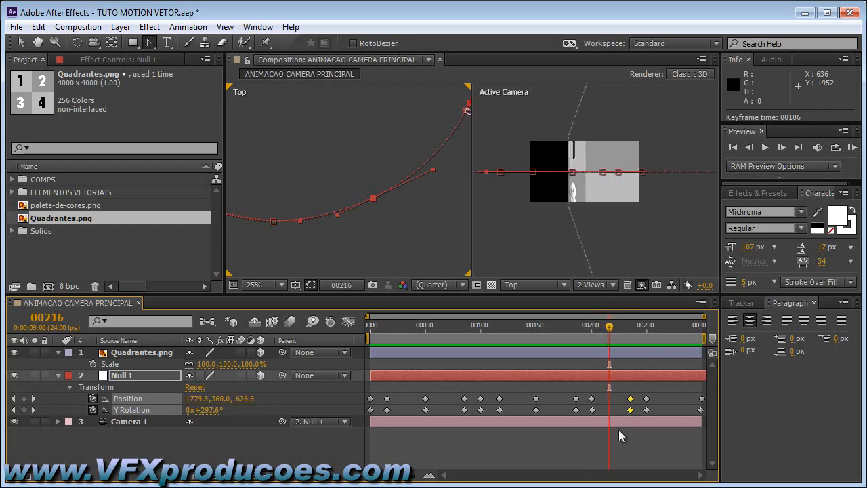
{"action": "left_click_drag", "start_coordinate": [630, 410], "coordinate": [609, 411]}
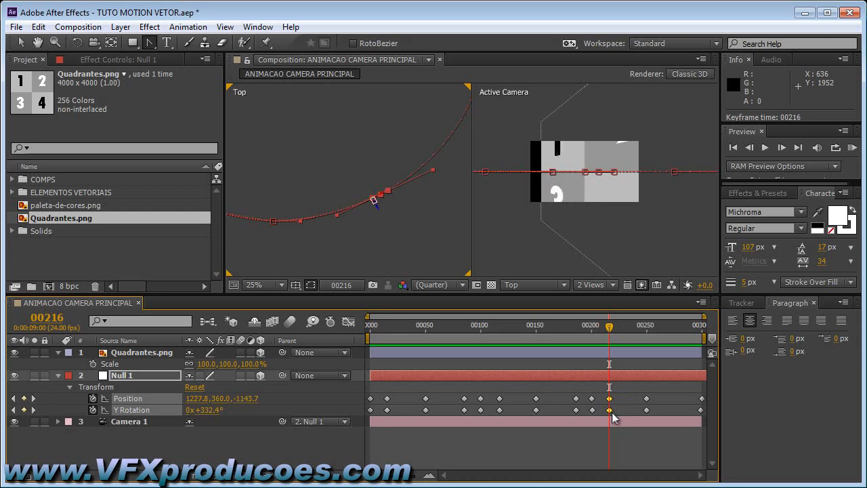
{"action": "left_click", "coordinate": [647, 328]}
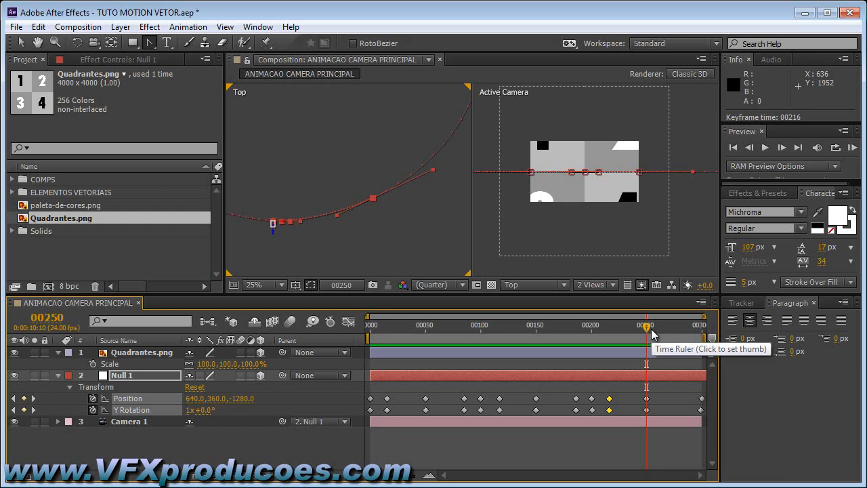
Step: Add Position and Y Rotation keyframes to Null 1 at frame 265 and move them to frame 284
{"action": "key", "text": "space"}
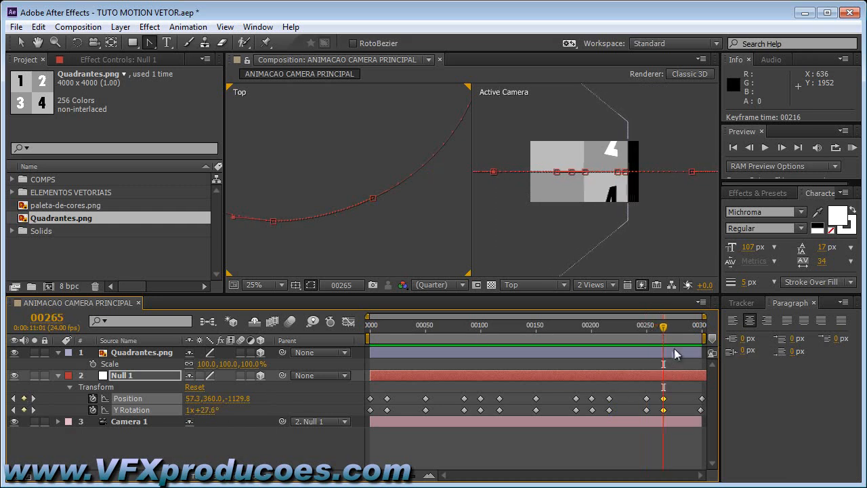
{"action": "left_click", "coordinate": [700, 328]}
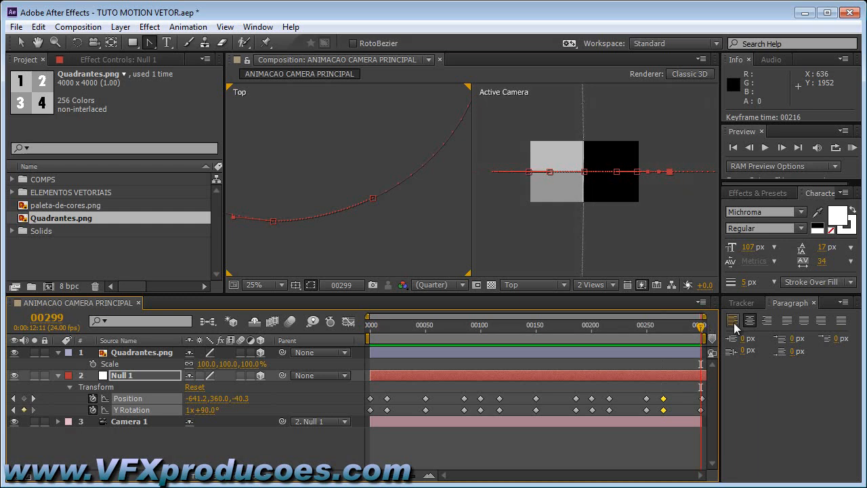
{"action": "key", "text": "shift+Page_Up"}
{"action": "key", "text": "Page_Up"}
{"action": "key", "text": "Page_Up"}
{"action": "key", "text": "Page_Up"}
{"action": "key", "text": "Page_Up"}
{"action": "key", "text": "Page_Up"}
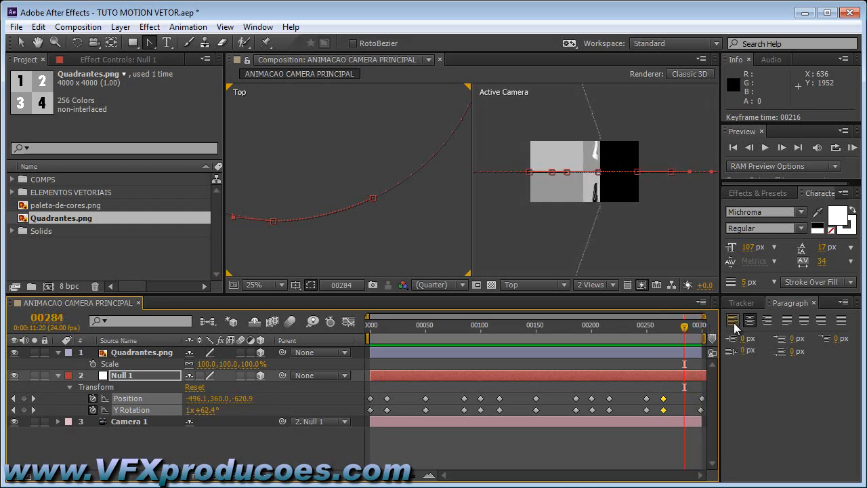
{"action": "left_click_drag", "start_coordinate": [666, 410], "coordinate": [684, 410]}
{"action": "scroll", "coordinate": [415, 248], "scroll_direction": "down", "scroll_amount": 1}
{"action": "left_click_drag", "start_coordinate": [419, 244], "coordinate": [452, 290]}
{"action": "scroll", "coordinate": [448, 246], "scroll_direction": "down", "scroll_amount": 1}
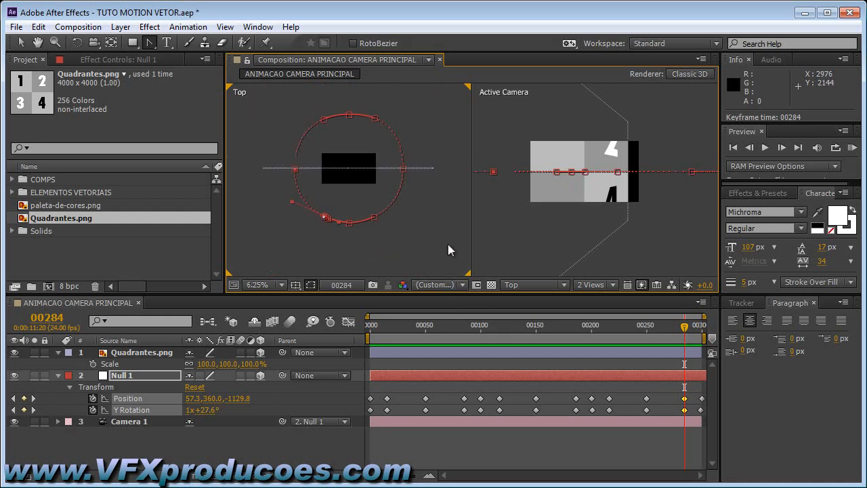
Step: Convert Null 1's Position and Y Rotation keyframes at about frames 15, 50 and 85 to Auto Bezier interpolation
{"action": "left_click", "coordinate": [366, 327]}
{"action": "left_click_drag", "start_coordinate": [366, 331], "coordinate": [443, 329]}
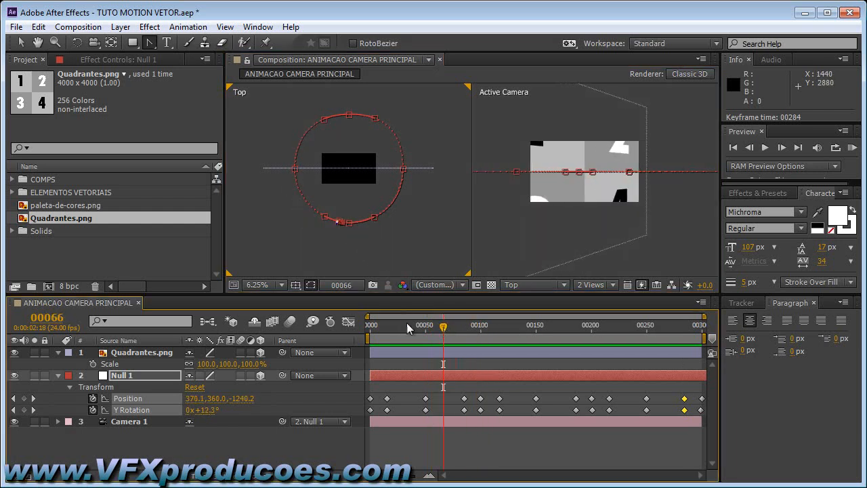
{"action": "left_click", "coordinate": [21, 43]}
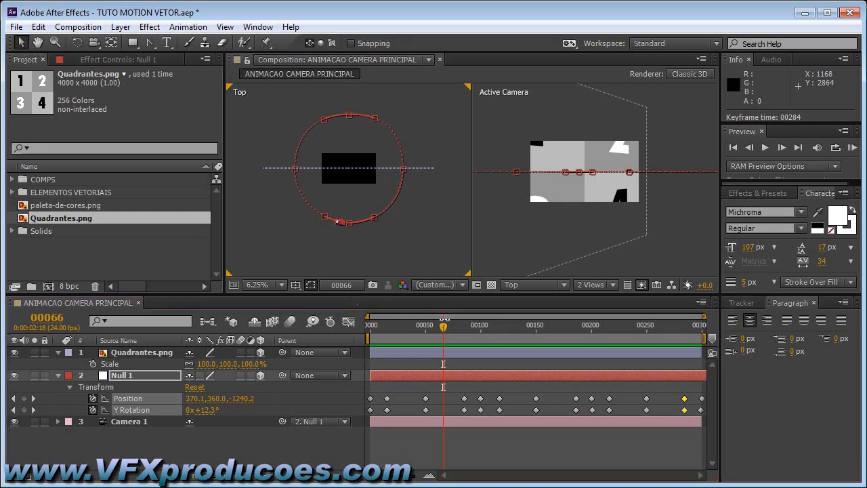
{"action": "left_click_drag", "start_coordinate": [443, 326], "coordinate": [467, 418]}
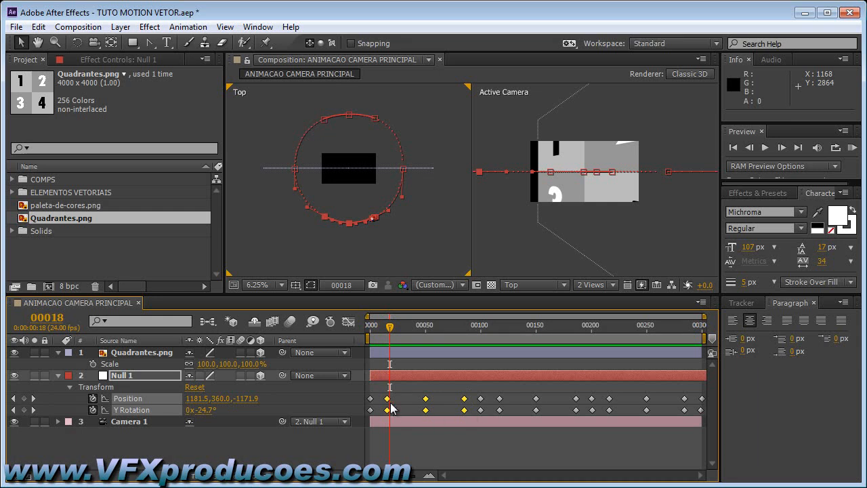
{"action": "left_click", "coordinate": [464, 409], "text": "ctrl"}
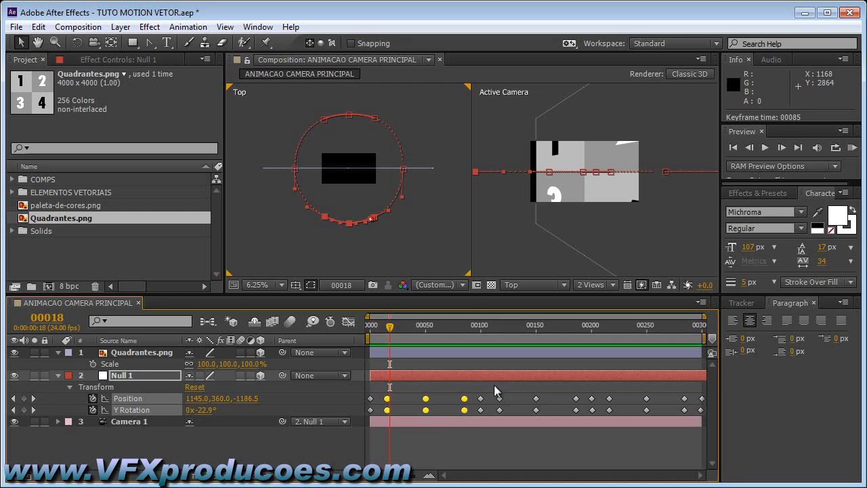
Step: Convert Null 1's Position and Y Rotation keyframes at about frames 116, 150, 186, 216, 250 and 284 to Auto Bezier
{"action": "left_click_drag", "start_coordinate": [374, 330], "coordinate": [711, 324]}
{"action": "left_click_drag", "start_coordinate": [492, 387], "coordinate": [685, 414]}
{"action": "left_click", "coordinate": [575, 409], "text": "ctrl"}
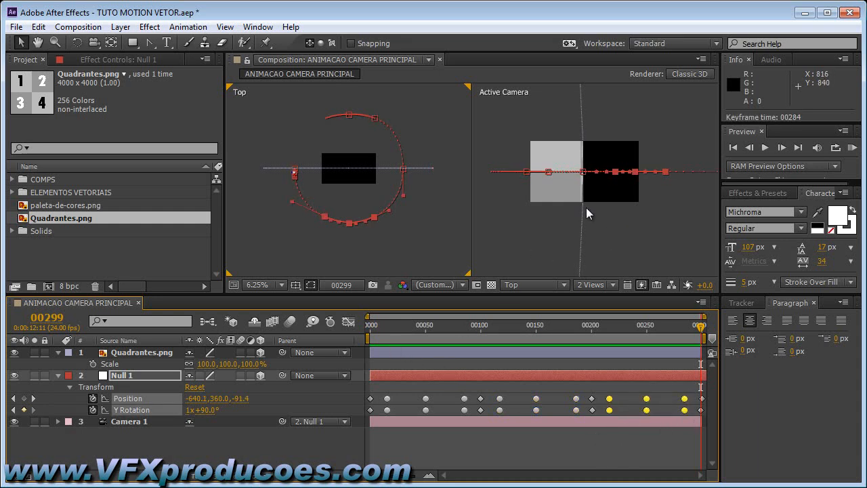
Step: Enlarge the Active Camera view to 25% and run a RAM preview of the camera orbit from frame 0
{"action": "left_click", "coordinate": [627, 245]}
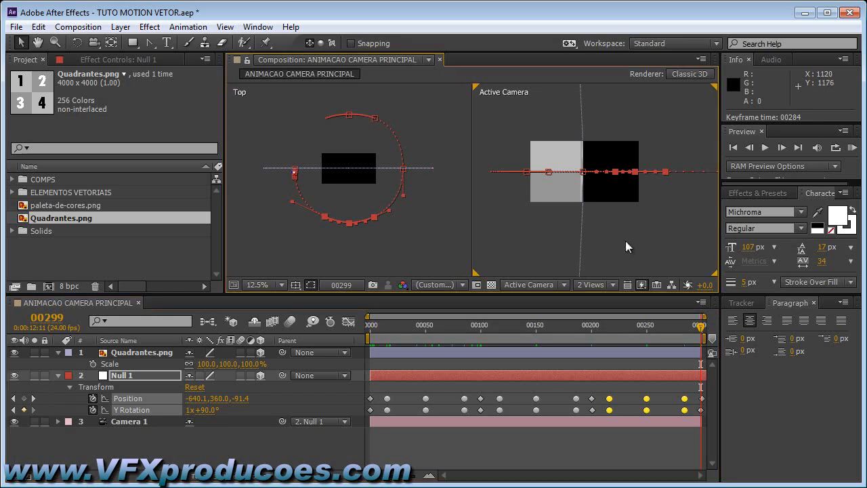
{"action": "left_click_drag", "start_coordinate": [617, 246], "coordinate": [634, 260]}
{"action": "left_click_drag", "start_coordinate": [381, 329], "coordinate": [366, 333]}
{"action": "key", "text": "KP_0"}
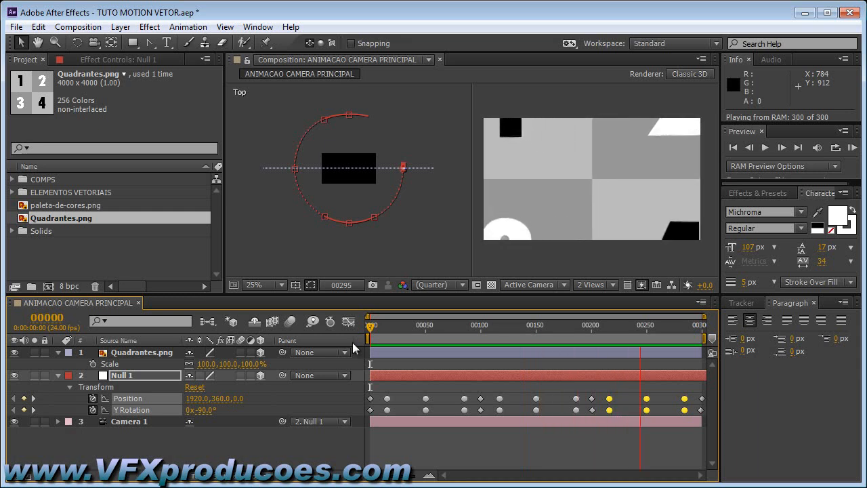
{"action": "key", "text": "space"}
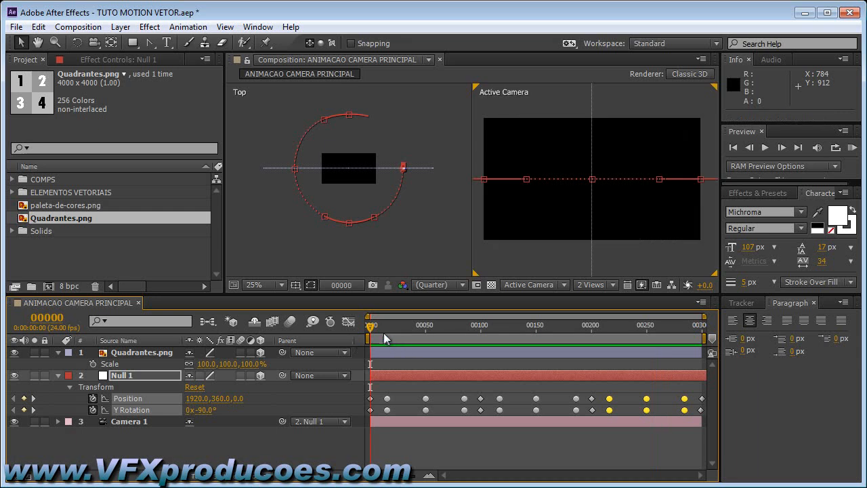
Step: Reveal the rotation properties of Camera 1 and collapse the properties of Null 1
{"action": "mouse_move", "coordinate": [381, 332]}
{"action": "left_mouse_down"}
{"action": "mouse_move", "coordinate": [655, 319]}
{"action": "mouse_move", "coordinate": [700, 326]}
{"action": "mouse_move", "coordinate": [371, 338]}
{"action": "left_mouse_up"}
{"action": "left_click", "coordinate": [127, 423]}
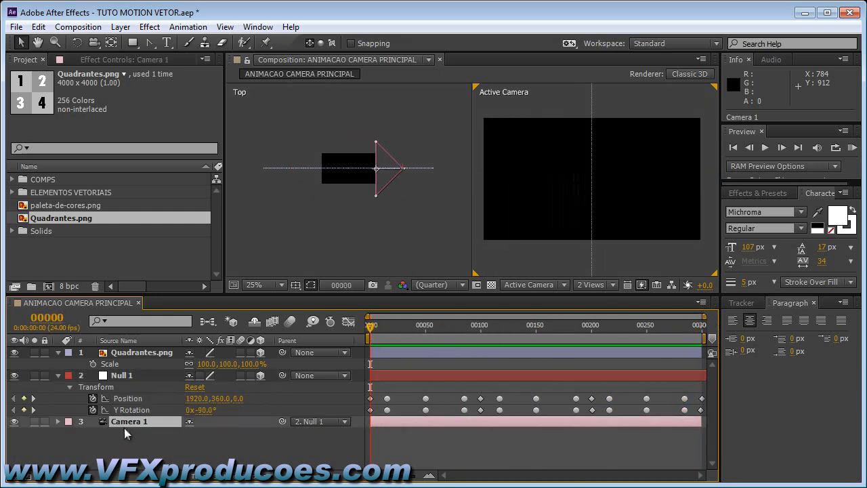
{"action": "key", "text": "r"}
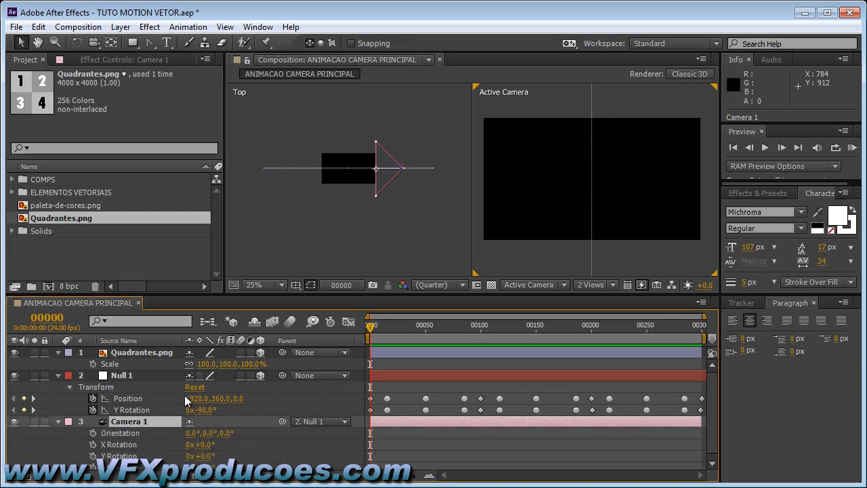
{"action": "left_click", "coordinate": [58, 376]}
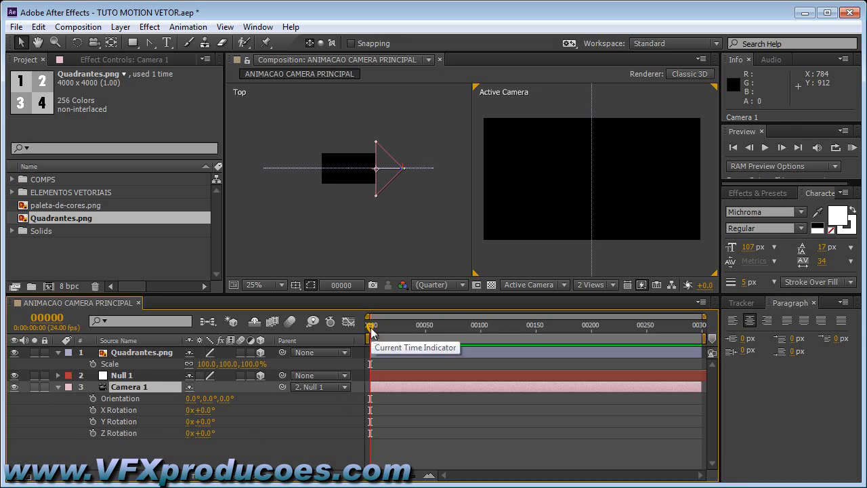
Step: Start Z Rotation keyframing on Camera 1 at frame 0 with a value of -90°
{"action": "mouse_move", "coordinate": [373, 331]}
{"action": "left_mouse_down"}
{"action": "mouse_move", "coordinate": [382, 326]}
{"action": "mouse_move", "coordinate": [366, 330]}
{"action": "left_mouse_up"}
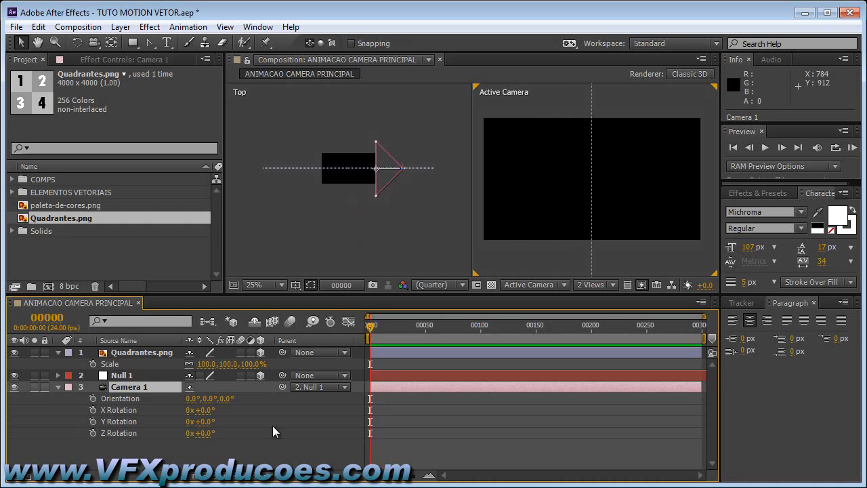
{"action": "left_click", "coordinate": [92, 433]}
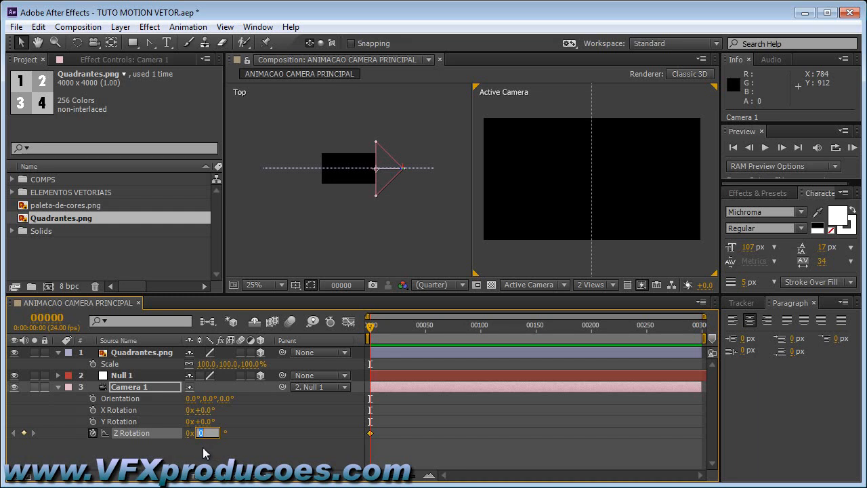
{"action": "type", "text": "-90"}
{"action": "key", "text": "Return"}
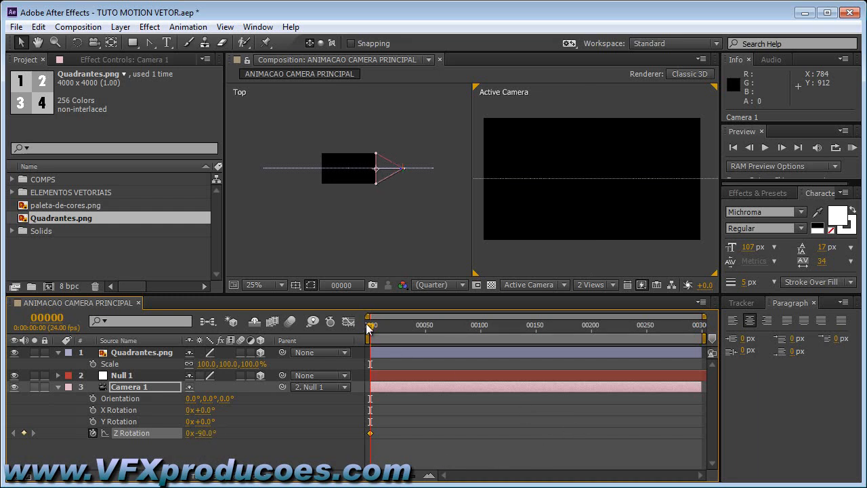
Step: Set Camera 1's Z Rotation to 1x+90° at frame 299
{"action": "left_click_drag", "start_coordinate": [371, 327], "coordinate": [710, 330]}
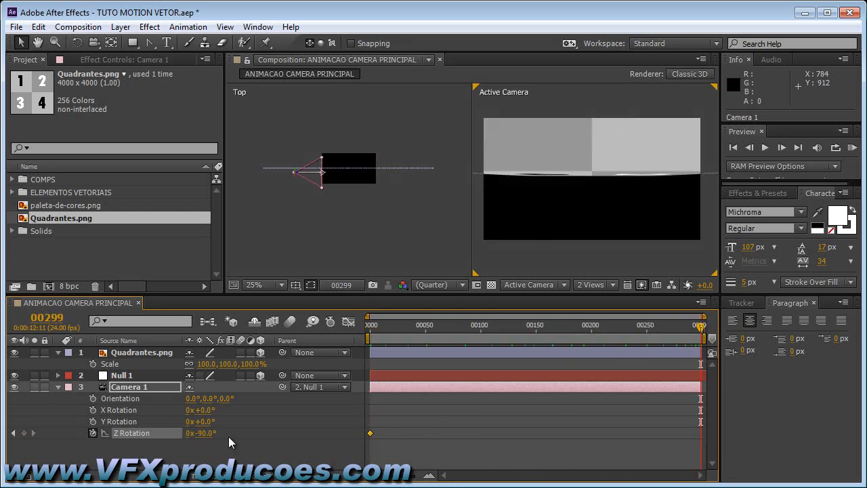
{"action": "left_click", "coordinate": [189, 433]}
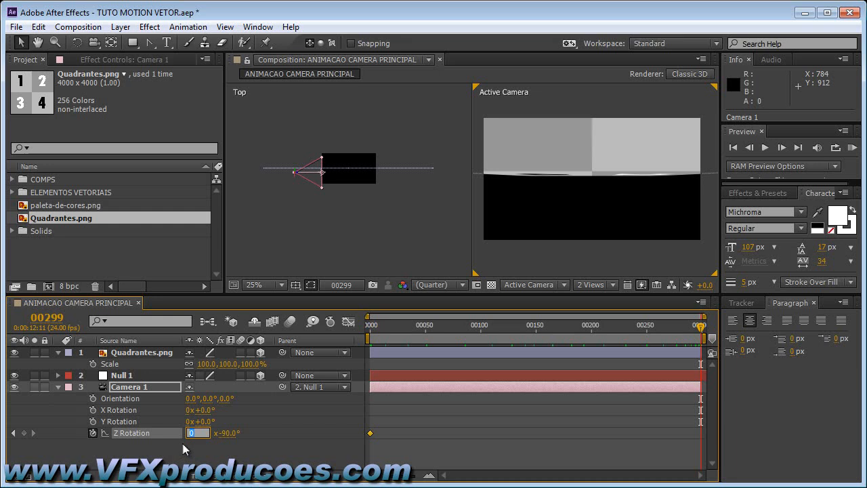
{"action": "key", "text": "Return"}
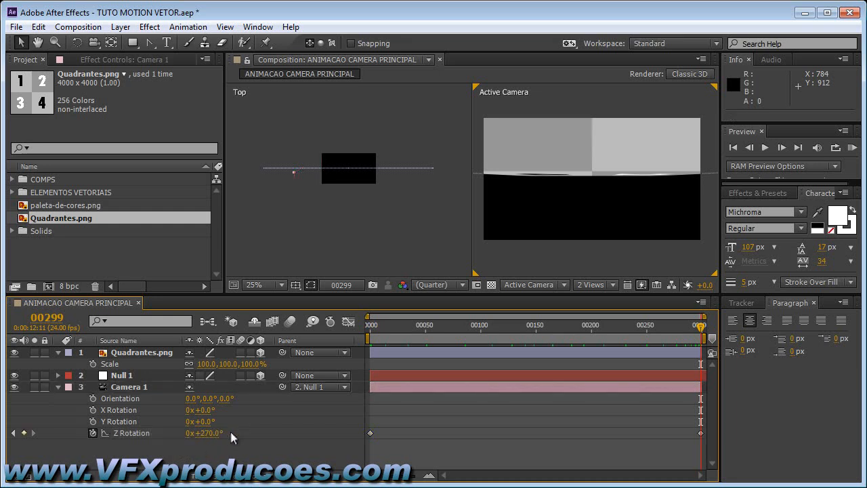
{"action": "left_click", "coordinate": [190, 433]}
{"action": "type", "text": "90"}
{"action": "key", "text": "Return"}
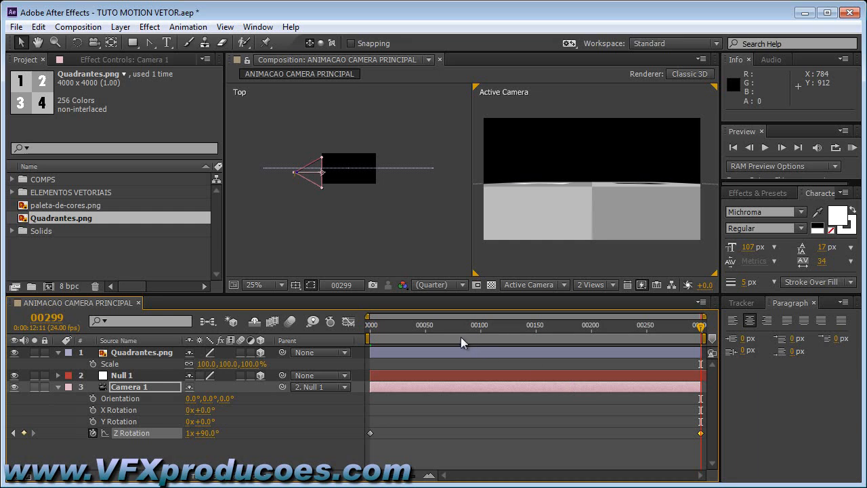
Step: Show only the Active Camera view at 50% and enlarge the composition viewer by shrinking the timeline
{"action": "left_click_drag", "start_coordinate": [699, 326], "coordinate": [624, 333]}
{"action": "left_click", "coordinate": [615, 286]}
{"action": "left_click", "coordinate": [589, 296]}
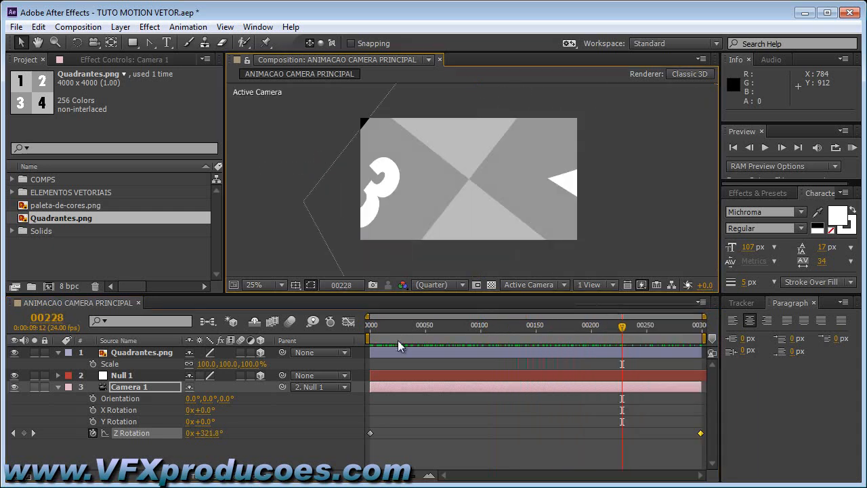
{"action": "scroll", "coordinate": [300, 246], "scroll_direction": "up", "scroll_amount": 2}
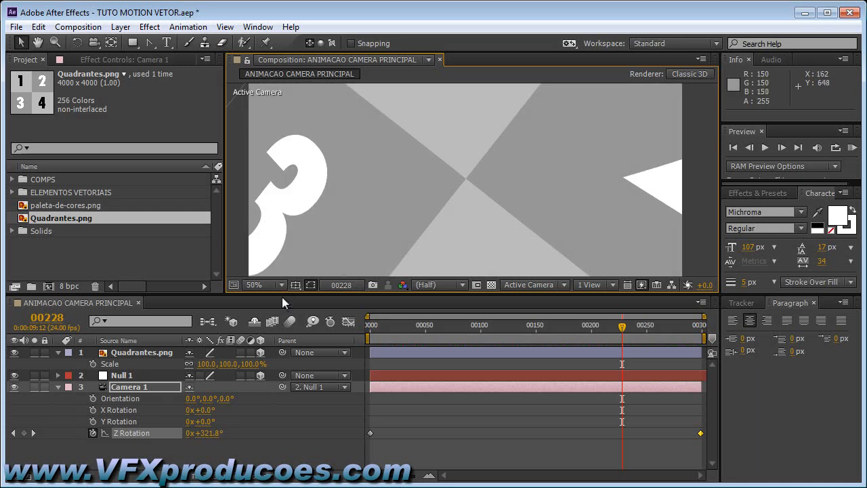
{"action": "left_click_drag", "start_coordinate": [281, 297], "coordinate": [281, 363]}
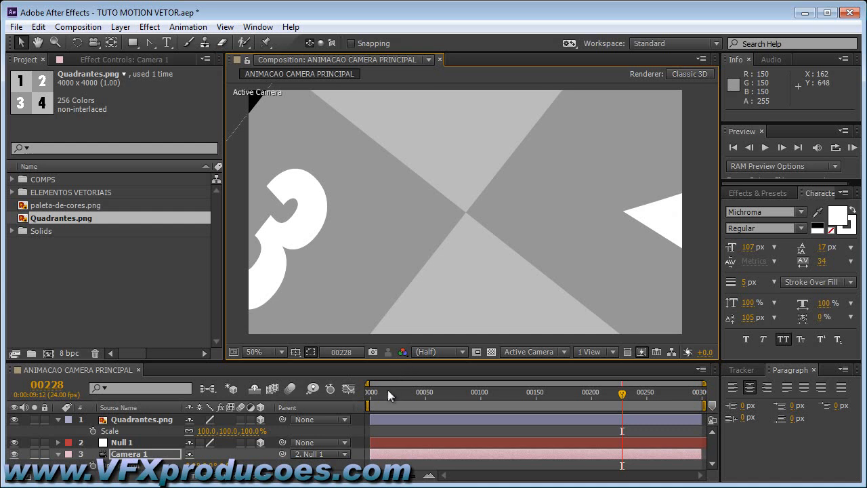
Step: Preview the rotating camera animation from frame 0 and check the views at about frames 99 and 249
{"action": "left_click_drag", "start_coordinate": [389, 391], "coordinate": [370, 396]}
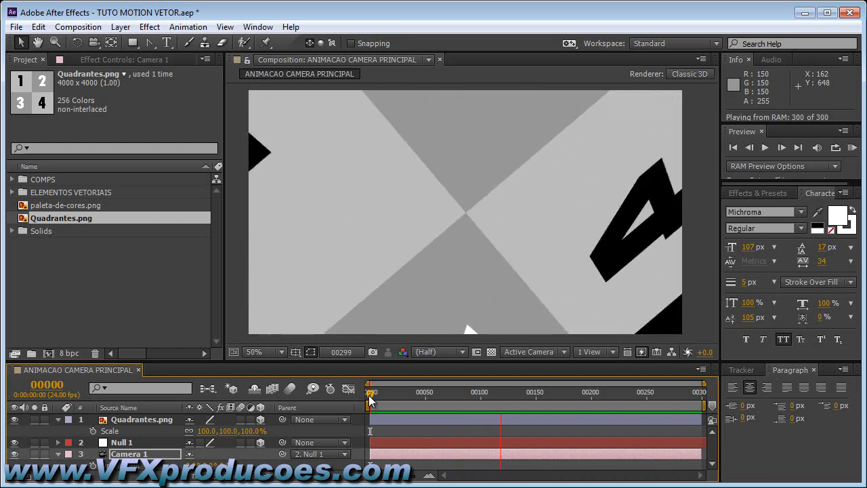
{"action": "key", "text": "space"}
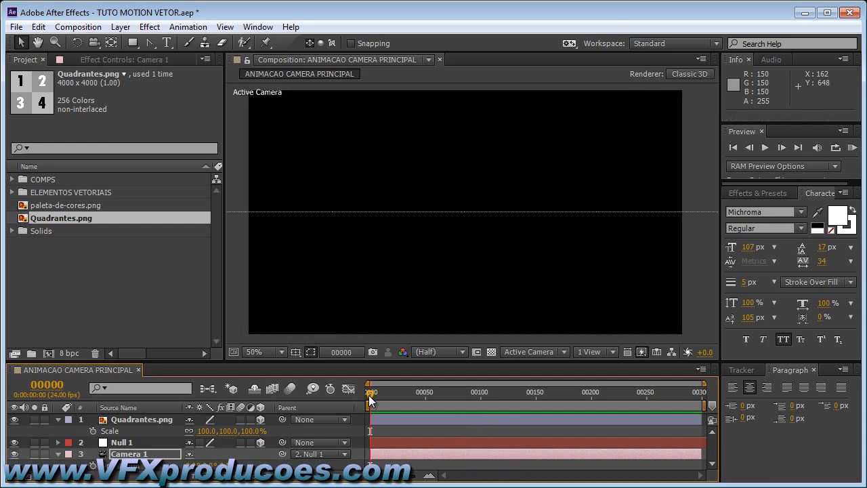
{"action": "left_click_drag", "start_coordinate": [371, 396], "coordinate": [480, 402]}
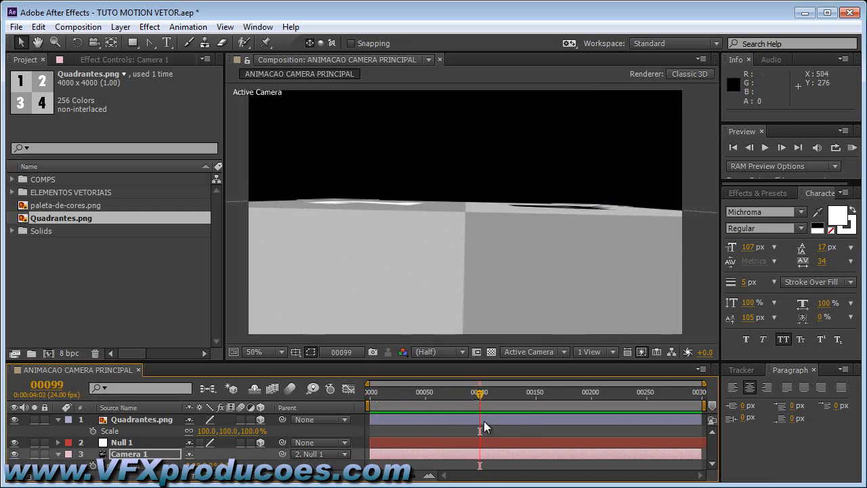
{"action": "left_click_drag", "start_coordinate": [479, 396], "coordinate": [646, 398]}
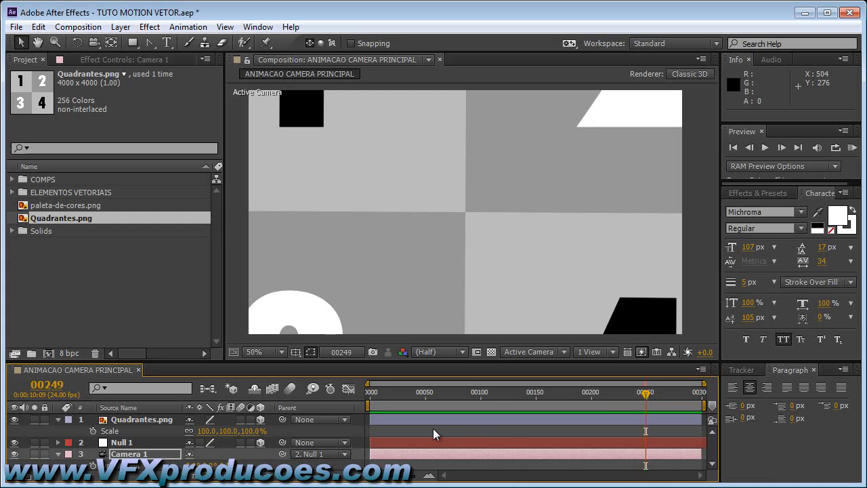
Step: Add the GRAFICO FUNDO comp from the COMPS folder as a layer above Quadrantes.png
{"action": "left_click", "coordinate": [65, 60]}
{"action": "left_click", "coordinate": [32, 59]}
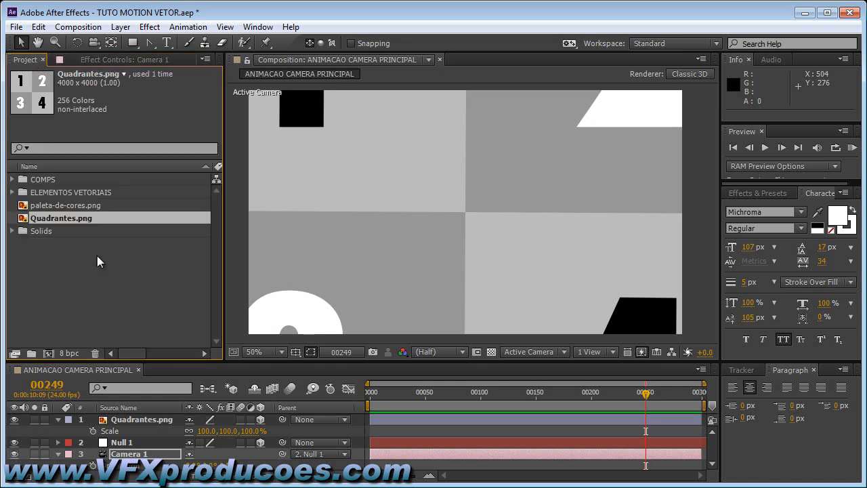
{"action": "left_click", "coordinate": [11, 180]}
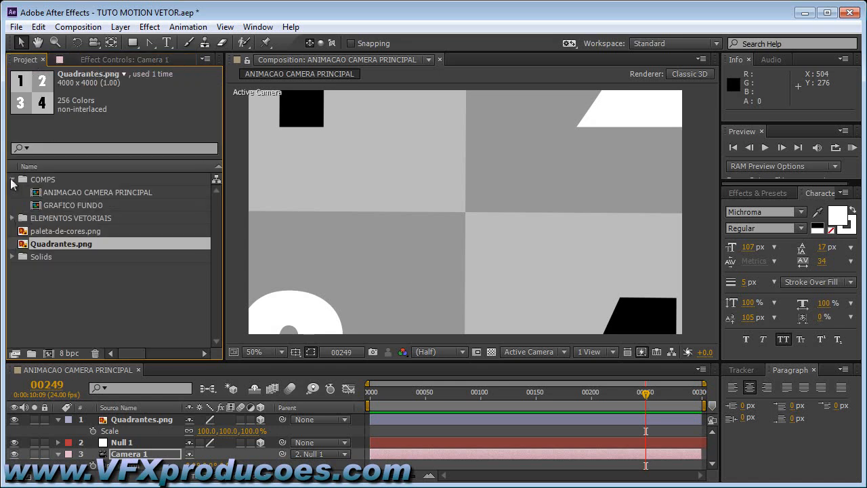
{"action": "left_click", "coordinate": [75, 206]}
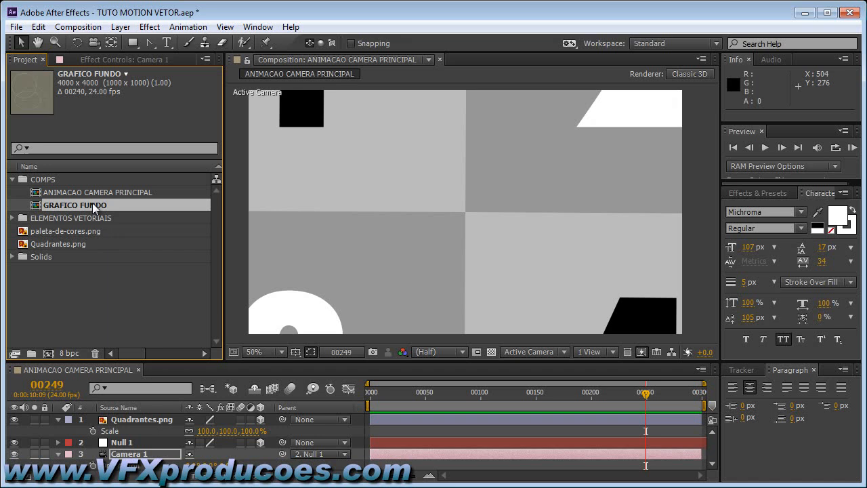
{"action": "left_click_drag", "start_coordinate": [65, 210], "coordinate": [67, 421]}
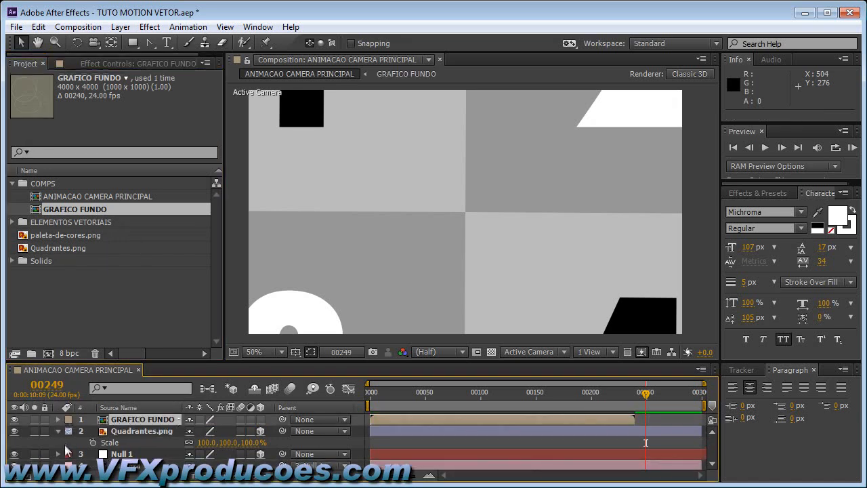
Step: Delete the Quadrantes.png layer from ANIMACAO CAMERA PRINCIPAL and view the composition at frame 222
{"action": "left_click", "coordinate": [116, 433]}
{"action": "key", "text": "Delete"}
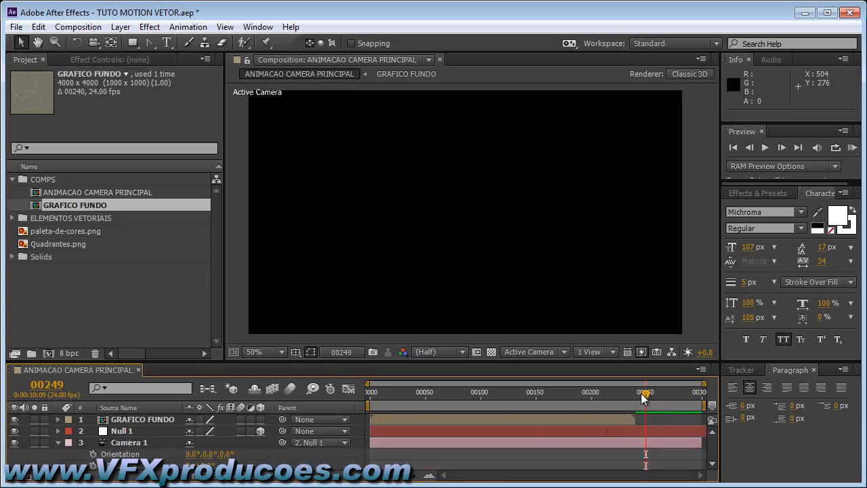
{"action": "left_click_drag", "start_coordinate": [632, 396], "coordinate": [615, 396]}
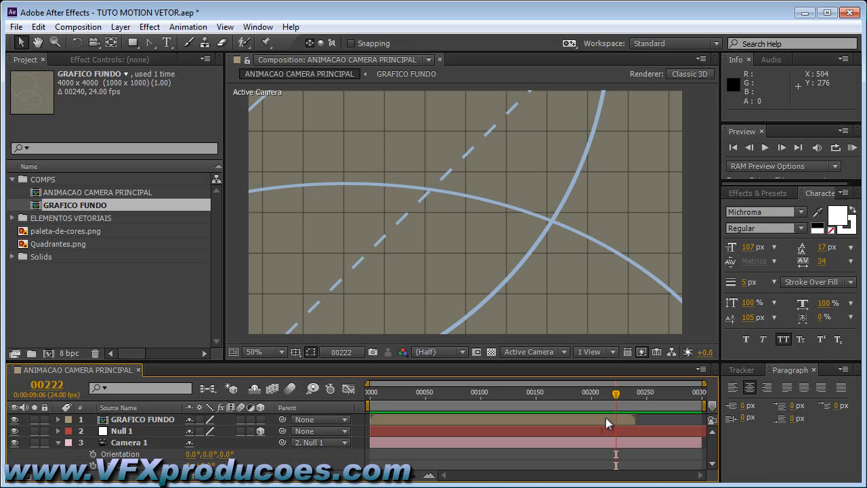
Step: Open the GRAFICO FUNDO comp from its layer and set the composition's duration to 300 frames
{"action": "left_click", "coordinate": [607, 421]}
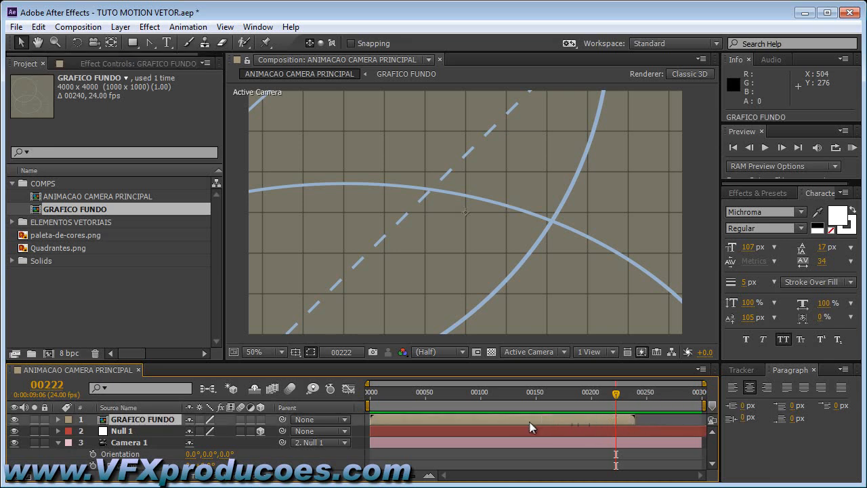
{"action": "double_click", "coordinate": [475, 422]}
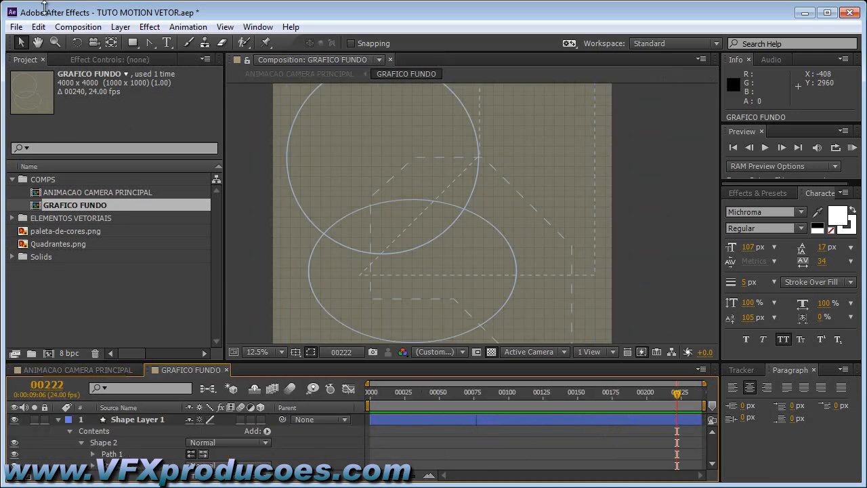
{"action": "left_click", "coordinate": [68, 27]}
{"action": "left_click", "coordinate": [88, 62]}
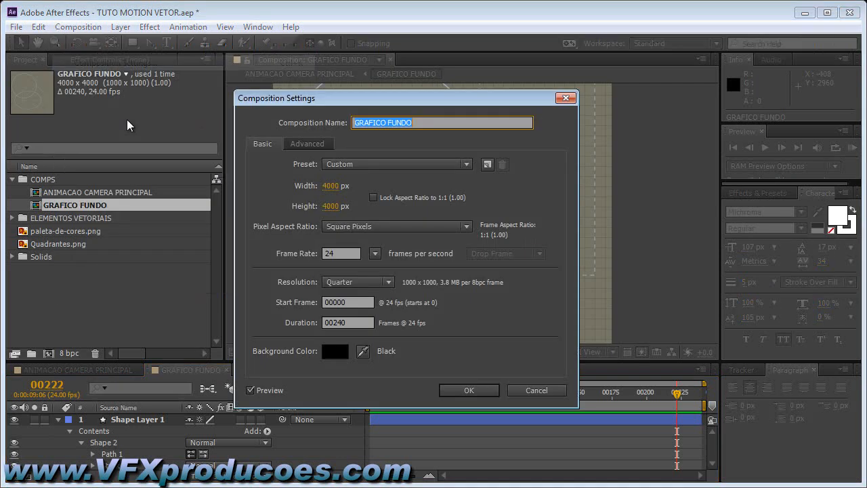
{"action": "left_click_drag", "start_coordinate": [334, 322], "coordinate": [360, 322]}
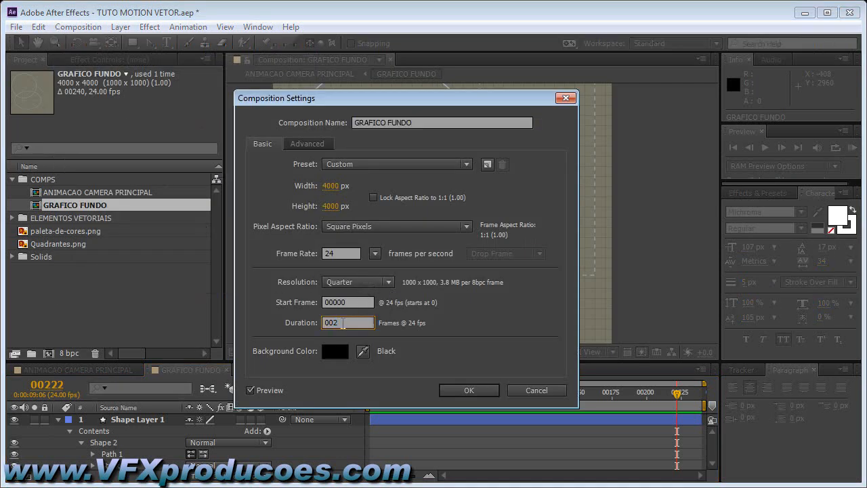
{"action": "type", "text": "300"}
{"action": "left_click", "coordinate": [469, 390]}
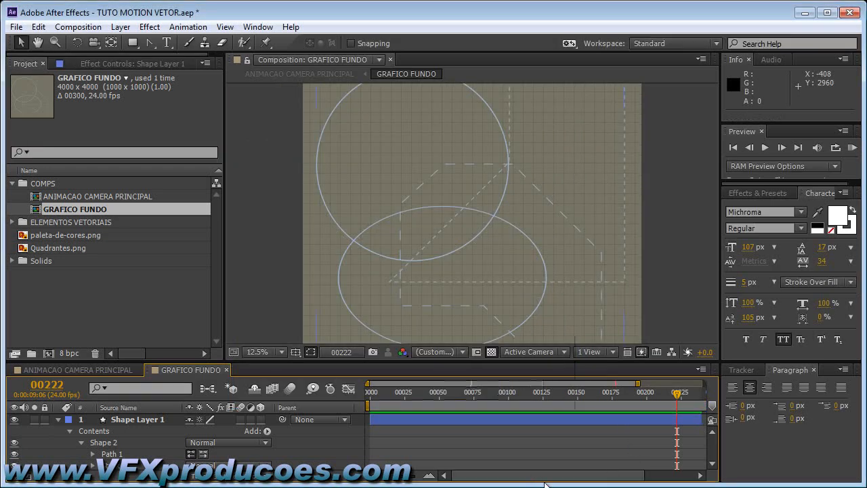
Step: Extend Shape Layer 1, paleta-de-cores.png and both fundo layers to the end of the GRAFICO FUNDO comp
{"action": "left_click_drag", "start_coordinate": [574, 480], "coordinate": [621, 480]}
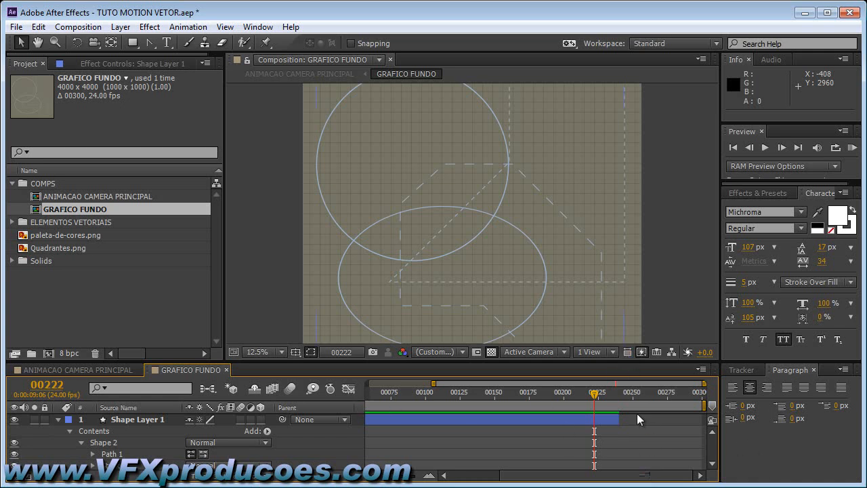
{"action": "left_click_drag", "start_coordinate": [624, 418], "coordinate": [715, 444]}
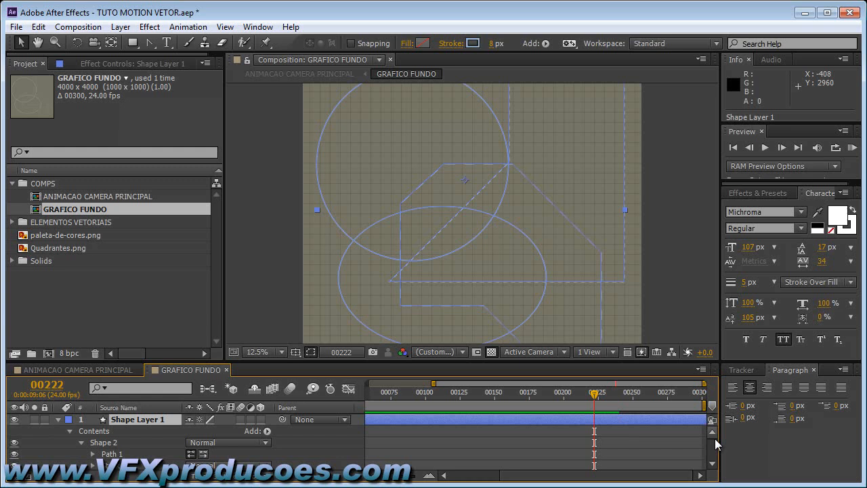
{"action": "left_click", "coordinate": [58, 419]}
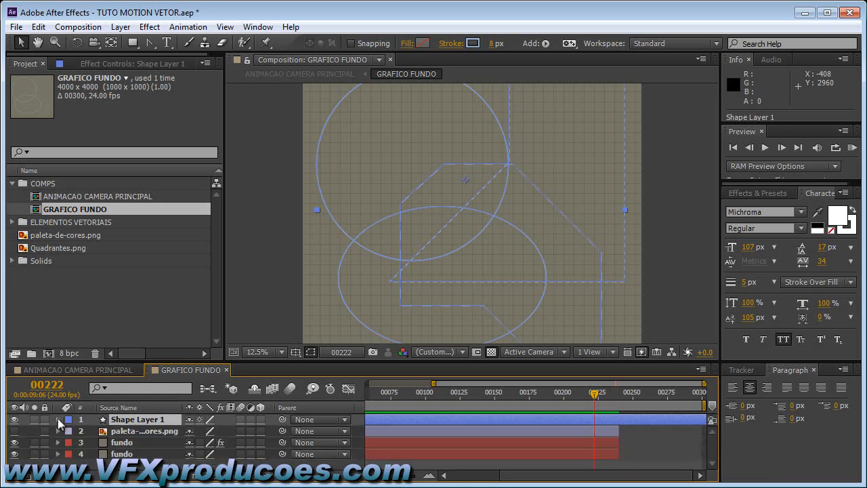
{"action": "left_click", "coordinate": [614, 432]}
{"action": "left_click", "coordinate": [614, 443], "text": "shift"}
{"action": "left_click_drag", "start_coordinate": [618, 433], "coordinate": [706, 432]}
{"action": "key", "text": "space"}
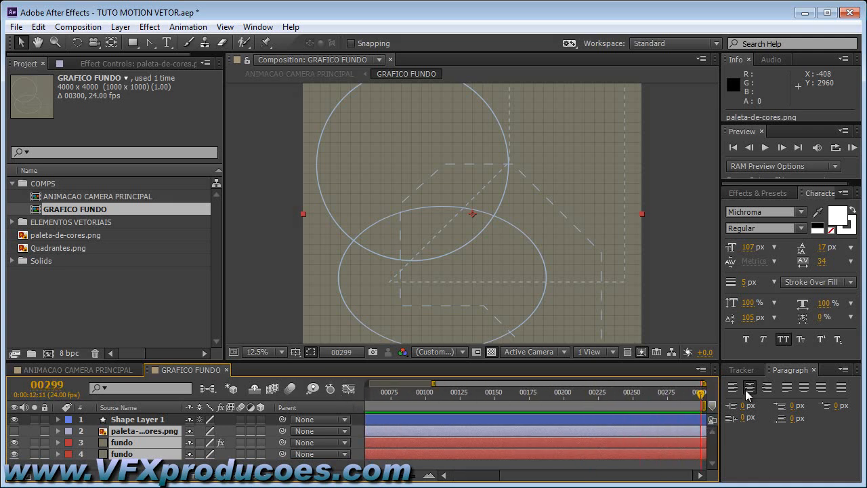
Step: Return to ANIMACAO CAMERA PRINCIPAL, make the GRAFICO FUNDO layer 3D across the full duration, and view it at frame 209
{"action": "left_click_drag", "start_coordinate": [85, 360], "coordinate": [88, 378]}
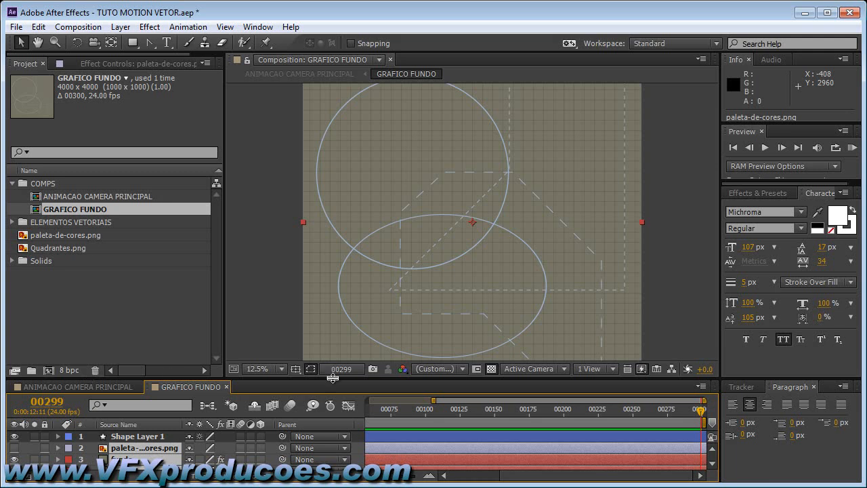
{"action": "left_click", "coordinate": [226, 387]}
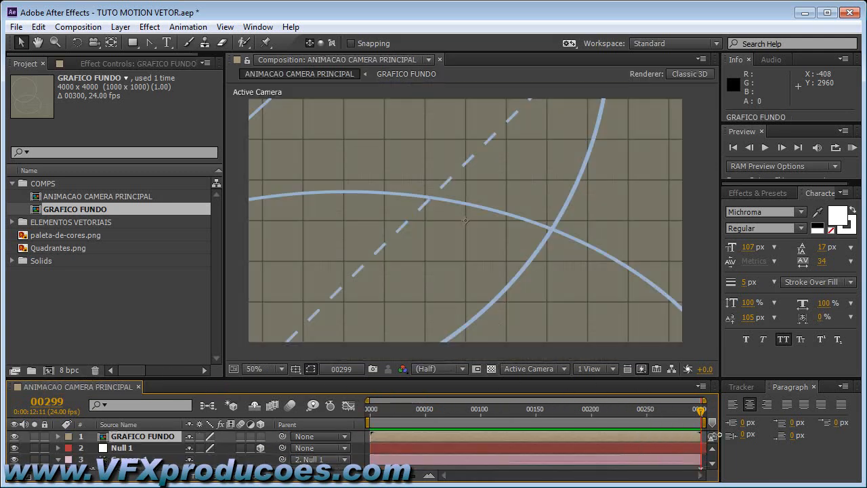
{"action": "left_click", "coordinate": [260, 437]}
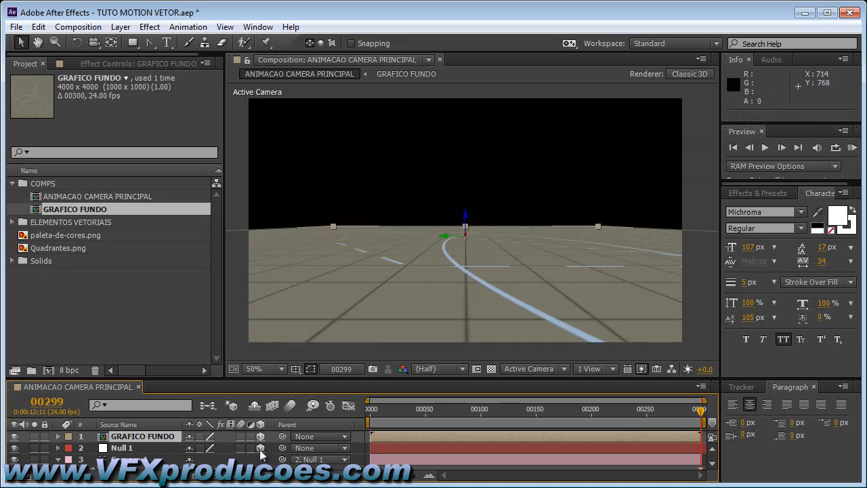
{"action": "left_click", "coordinate": [199, 436]}
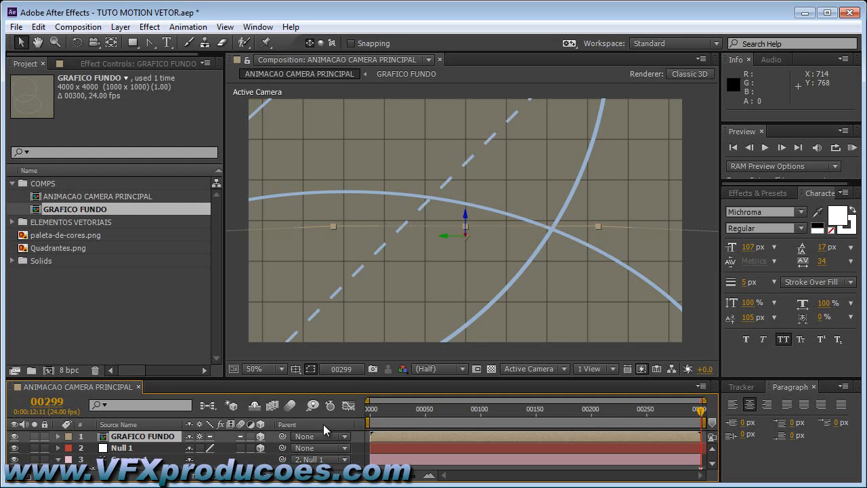
{"action": "left_click", "coordinate": [199, 436]}
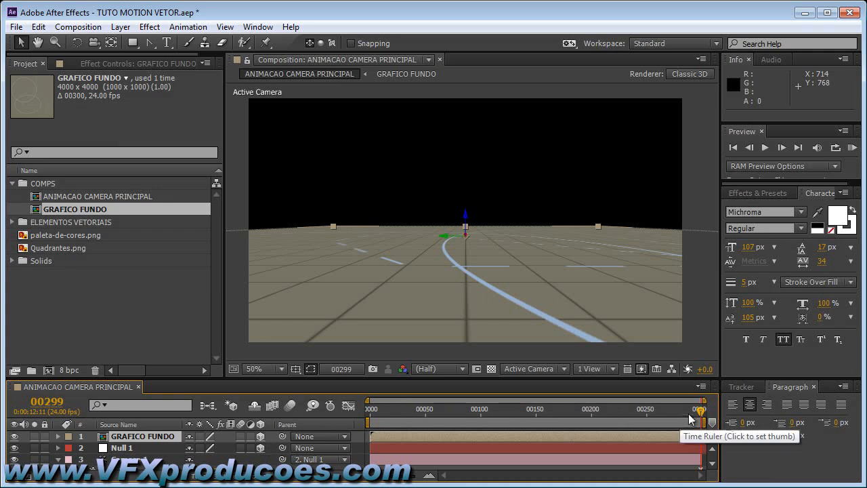
{"action": "left_click_drag", "start_coordinate": [699, 409], "coordinate": [601, 419]}
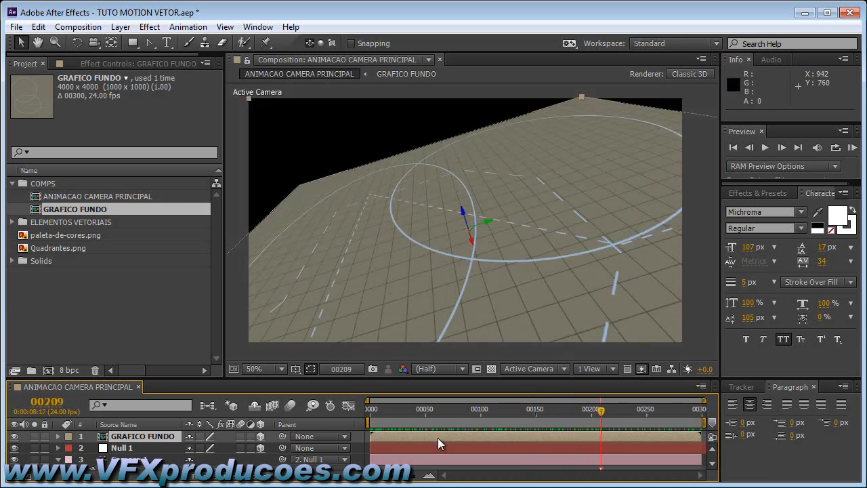
Step: Pre-compose all layers inside the GRAFICO FUNDO comp as Pre-comp 1, moving all attributes into the new composition
{"action": "double_click", "coordinate": [387, 434]}
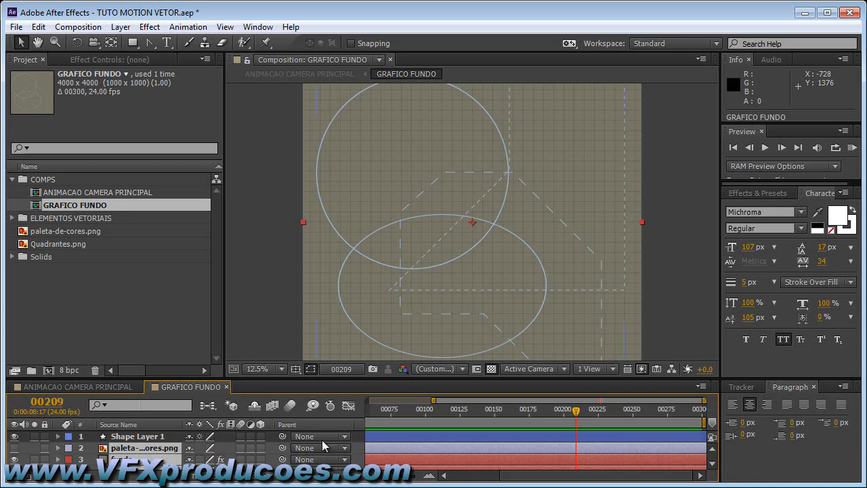
{"action": "left_click", "coordinate": [400, 439]}
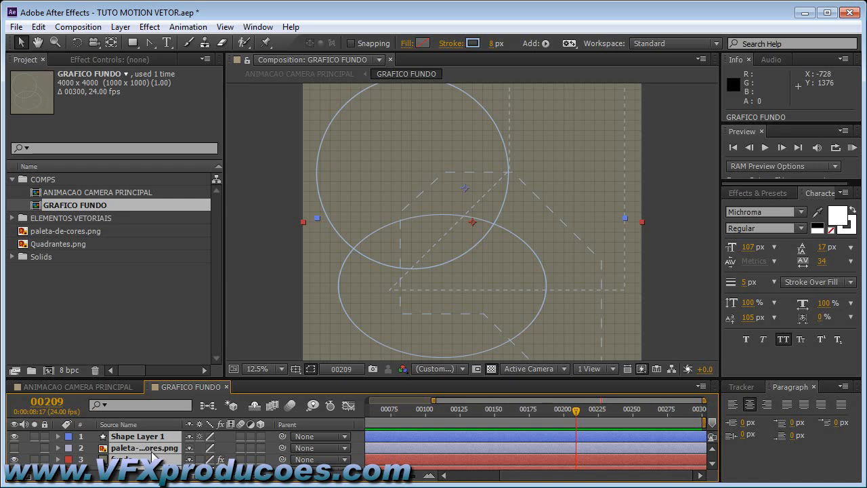
{"action": "left_click", "coordinate": [120, 26]}
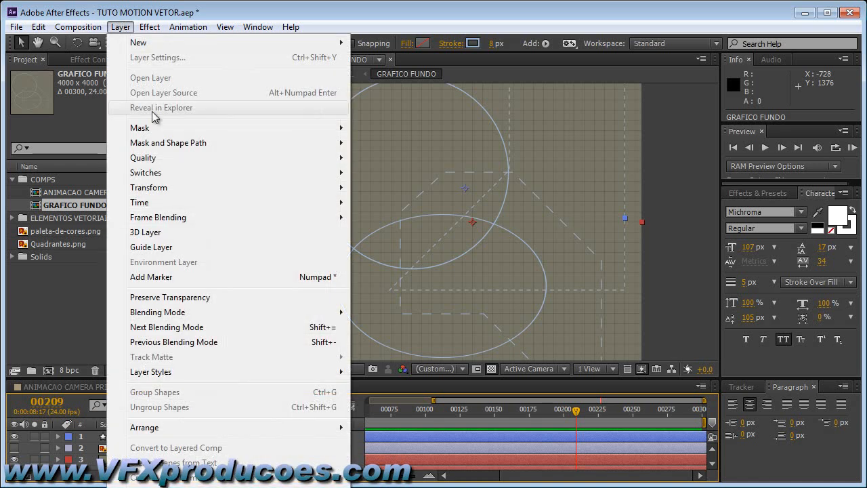
{"action": "left_click", "coordinate": [159, 486]}
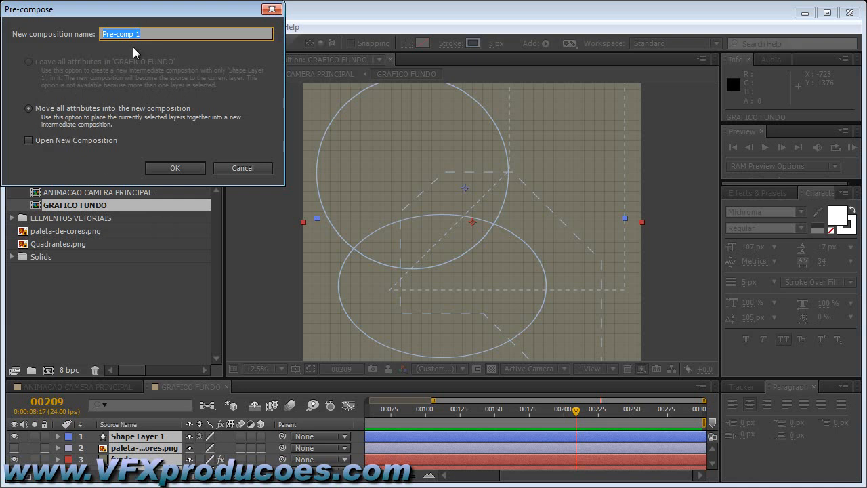
{"action": "left_click", "coordinate": [174, 168]}
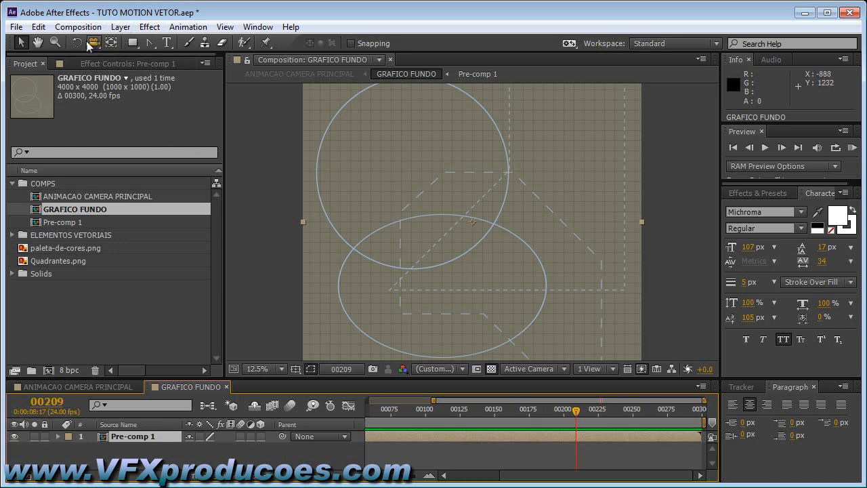
Step: Add an elliptical mask that fills the full bounds of the Pre-comp 1 layer
{"action": "left_click_drag", "start_coordinate": [133, 43], "coordinate": [163, 76]}
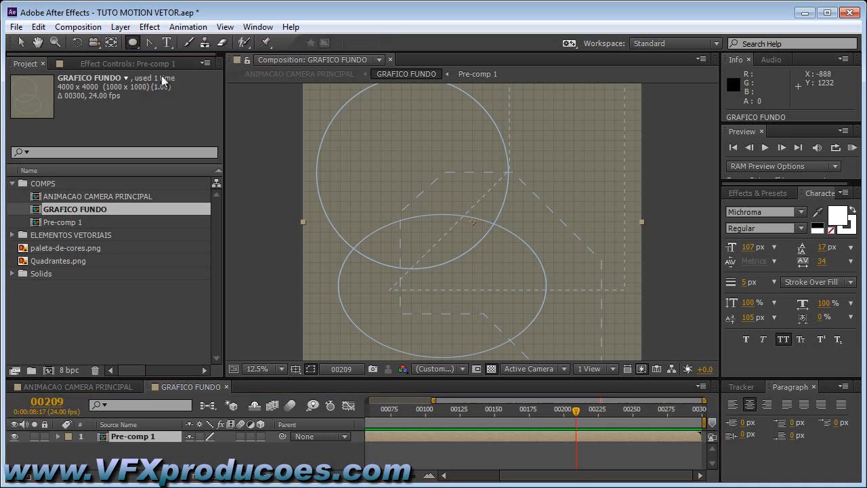
{"action": "double_click", "coordinate": [133, 43]}
{"action": "key", "text": "v"}
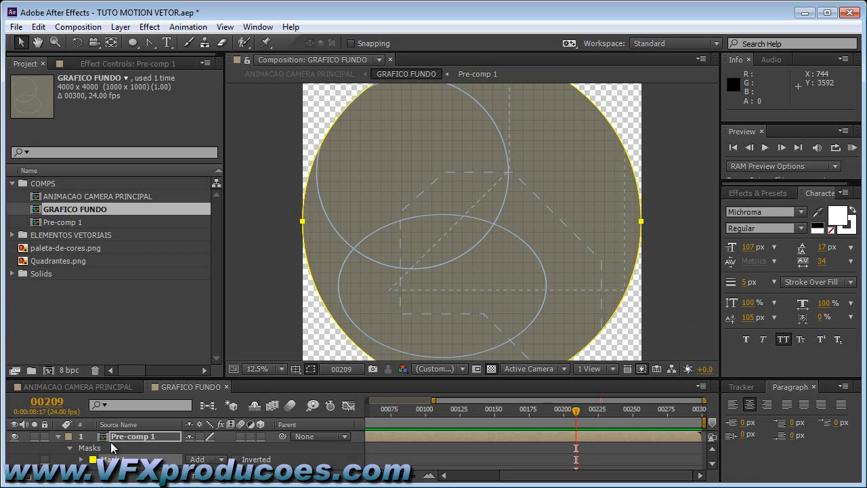
Step: Soften Mask 1 on Pre-comp 1 with a 355-pixel feather and a -312-pixel expansion
{"action": "left_click", "coordinate": [82, 459]}
{"action": "scroll", "coordinate": [138, 454], "scroll_direction": "down", "scroll_amount": 2}
{"action": "scroll", "coordinate": [238, 461], "scroll_direction": "up", "scroll_amount": 2}
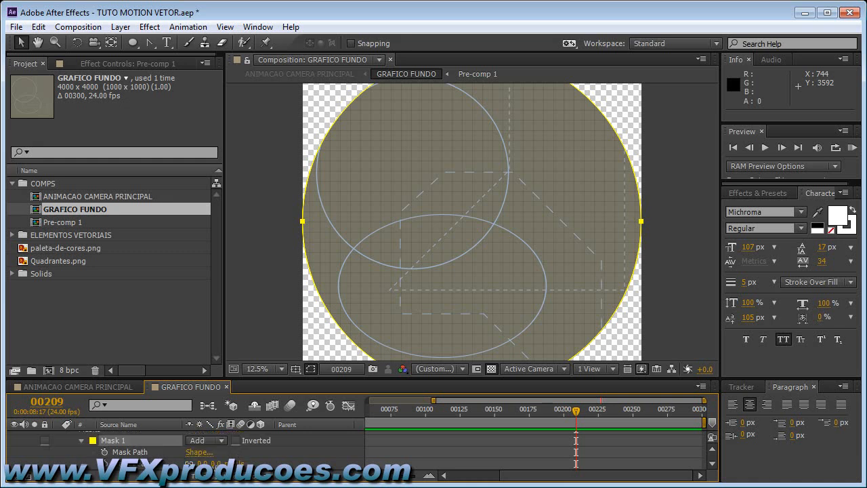
{"action": "left_click_drag", "start_coordinate": [203, 463], "coordinate": [387, 460]}
{"action": "left_click_drag", "start_coordinate": [449, 458], "coordinate": [485, 458]}
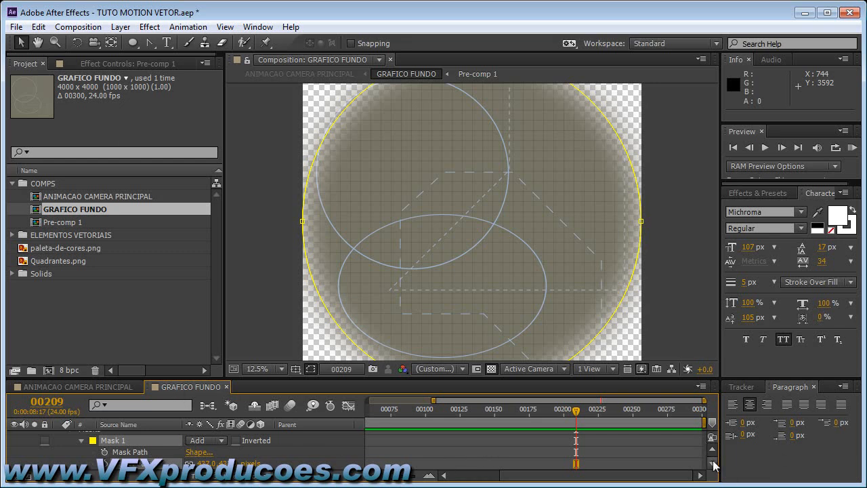
{"action": "scroll", "coordinate": [714, 466], "scroll_direction": "down", "scroll_amount": 3}
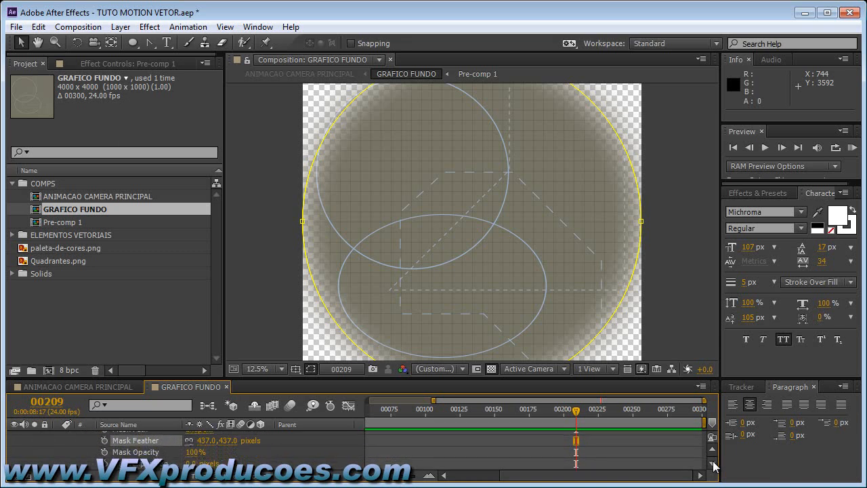
{"action": "left_click_drag", "start_coordinate": [192, 460], "coordinate": [3, 478]}
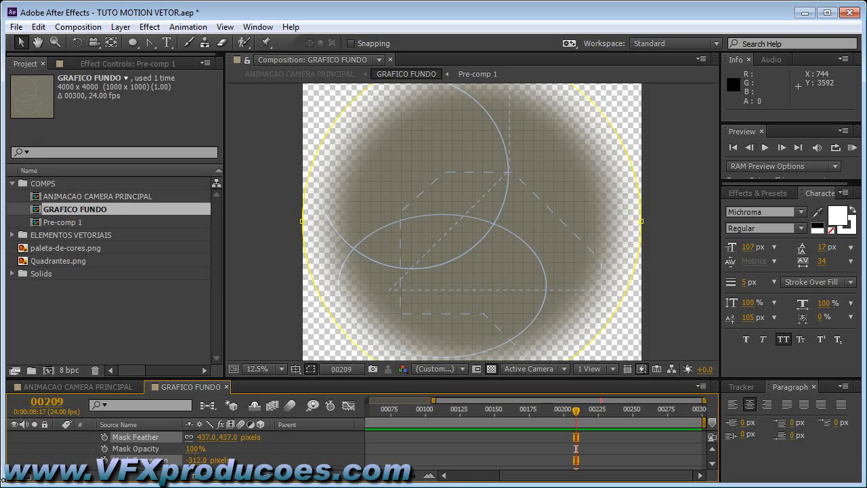
{"action": "left_click_drag", "start_coordinate": [207, 437], "coordinate": [160, 447]}
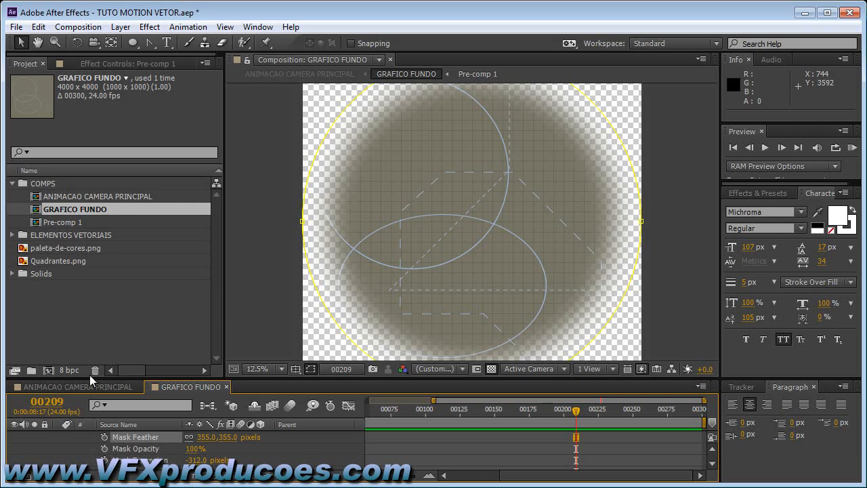
Step: View ANIMACAO CAMERA PRINCIPAL at frame 7 and add paleta-de-cores.png as a layer above GRAFICO FUNDO
{"action": "left_click", "coordinate": [84, 384]}
{"action": "left_click_drag", "start_coordinate": [385, 411], "coordinate": [370, 422]}
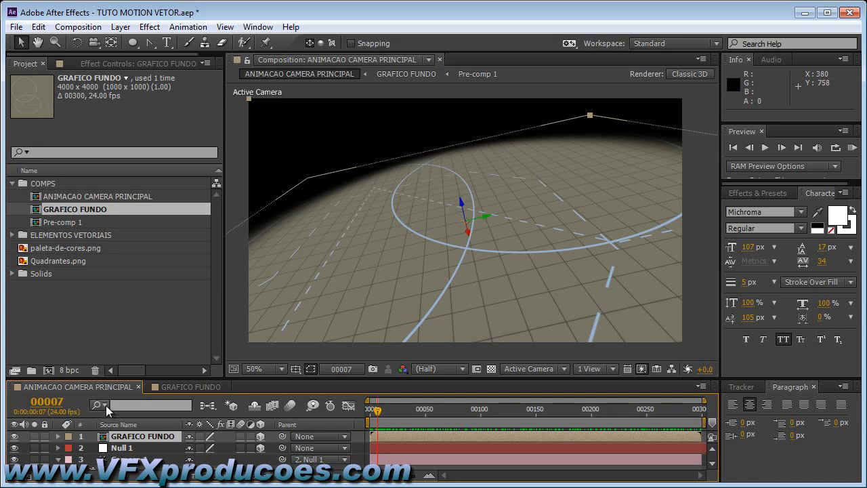
{"action": "left_click_drag", "start_coordinate": [56, 249], "coordinate": [65, 441]}
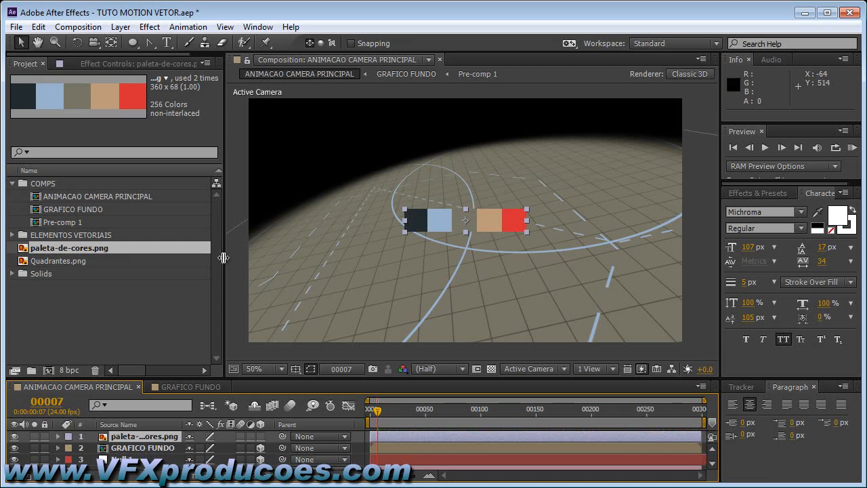
Step: Set the background color of ANIMACAO CAMERA PRINCIPAL by sampling the dark blue swatch of the color palette
{"action": "left_click", "coordinate": [78, 27]}
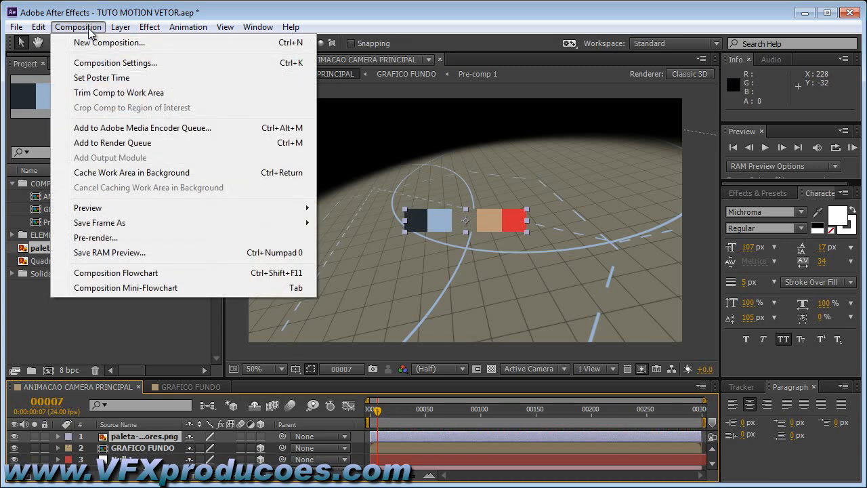
{"action": "left_click", "coordinate": [110, 63]}
{"action": "left_click_drag", "start_coordinate": [321, 96], "coordinate": [601, 233]}
{"action": "left_click", "coordinate": [640, 481]}
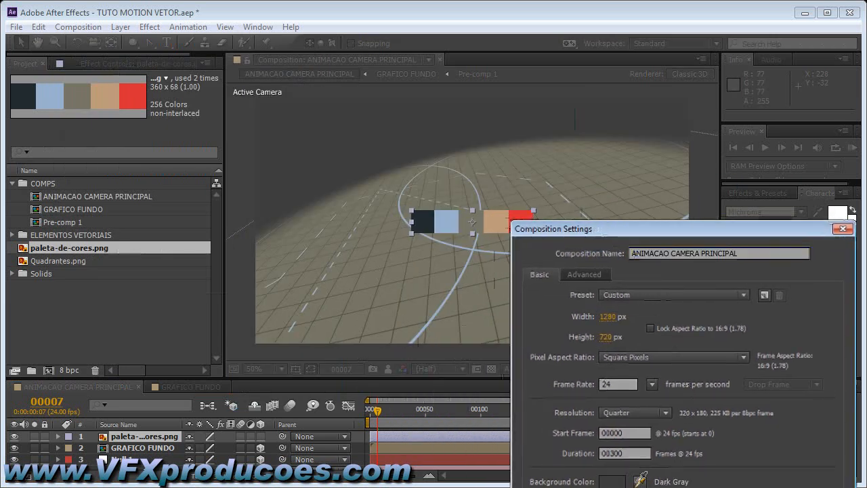
{"action": "left_click", "coordinate": [426, 221]}
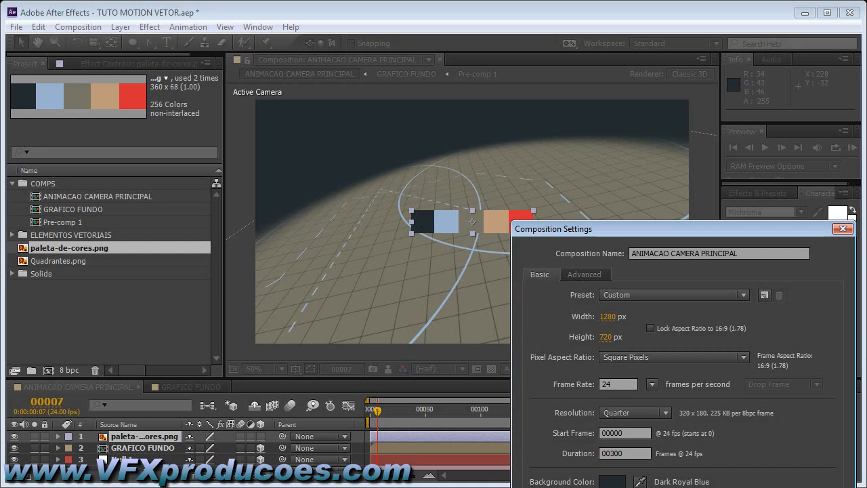
{"action": "key", "text": "Return"}
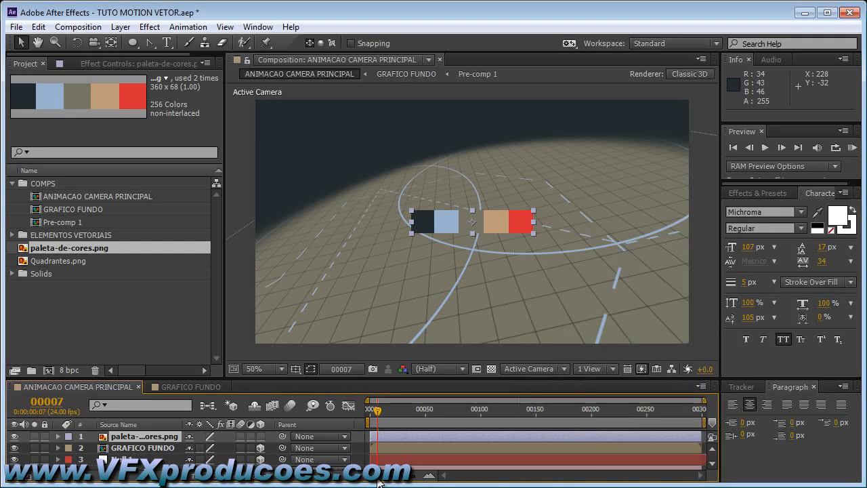
Step: Return ANIMACAO CAMERA PRINCIPAL to frame 0, save the project, and clear the selection in the project's item list
{"action": "left_click_drag", "start_coordinate": [378, 410], "coordinate": [360, 406]}
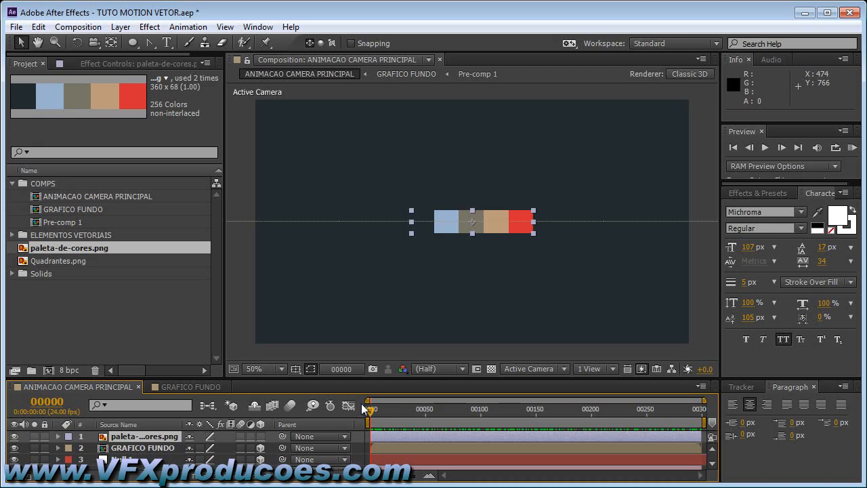
{"action": "key", "text": "ctrl+s"}
{"action": "left_click", "coordinate": [139, 329]}
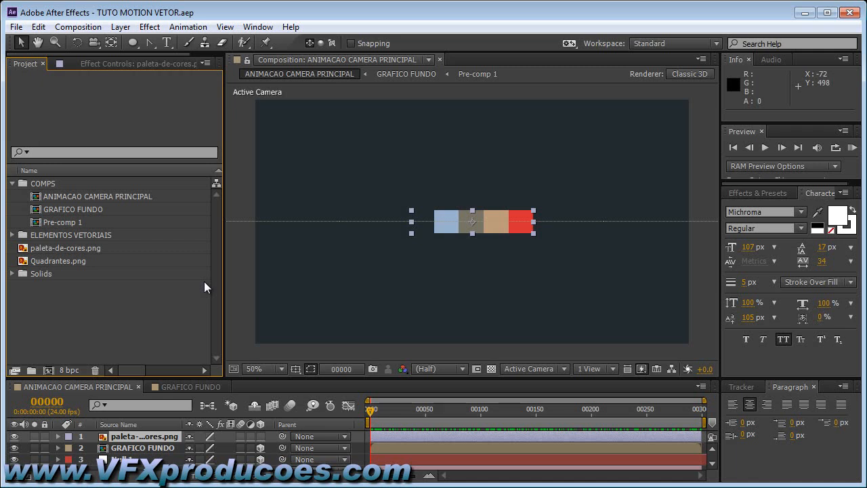
Step: Duplicate the GRAFICO FUNDO composition twice in the project
{"action": "left_click", "coordinate": [56, 209]}
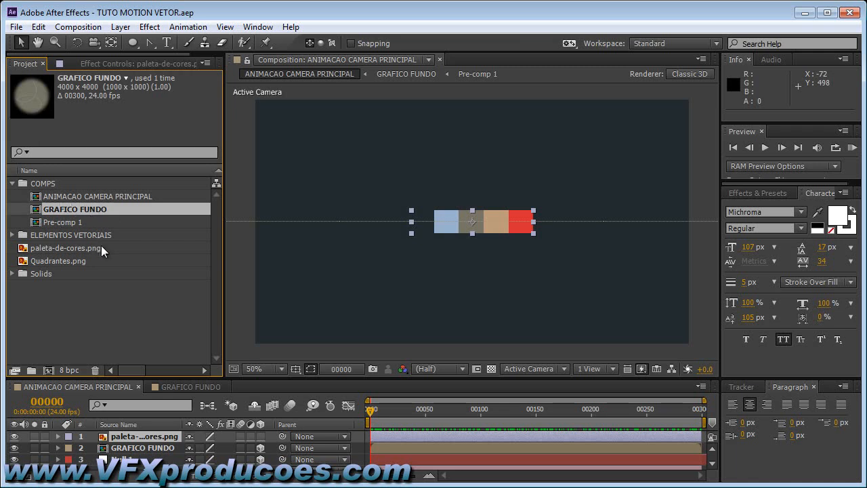
{"action": "key", "text": "ctrl+d"}
{"action": "key", "text": "ctrl+d"}
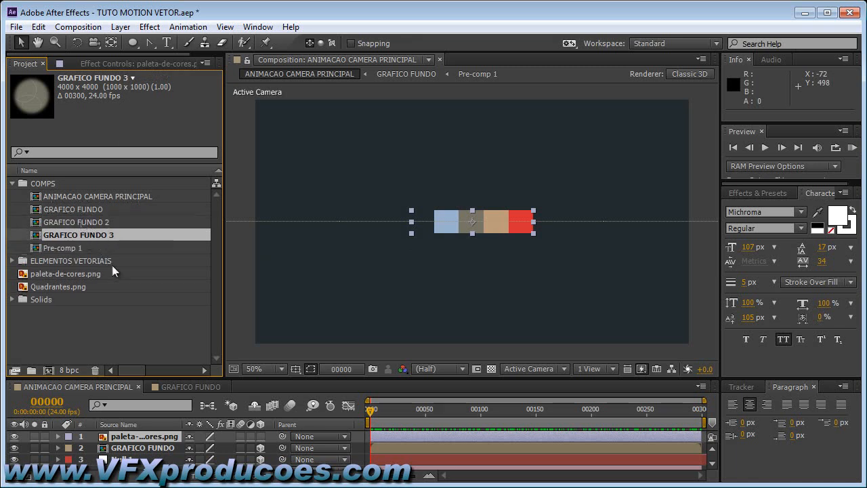
Step: Open GRAFICO FUNDO 2 and its nested Pre-comp 1, duplicate Pre-comp 1 twice in the project, and close its timeline
{"action": "left_click", "coordinate": [78, 223]}
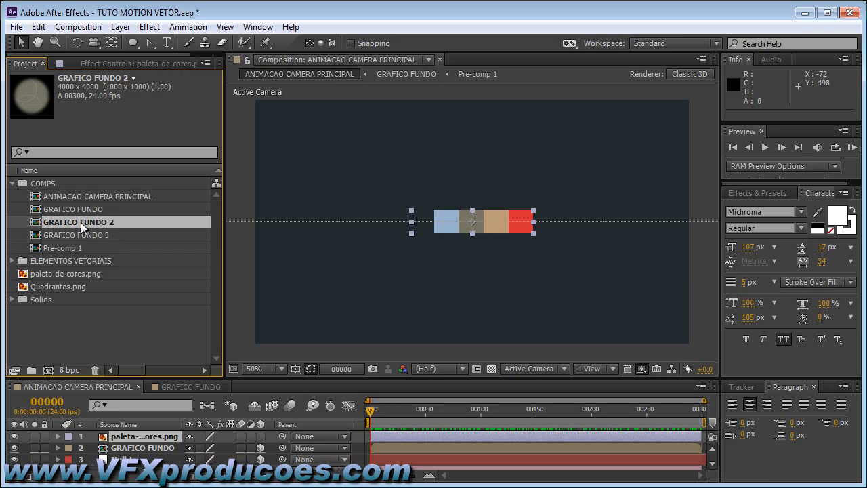
{"action": "double_click", "coordinate": [81, 222]}
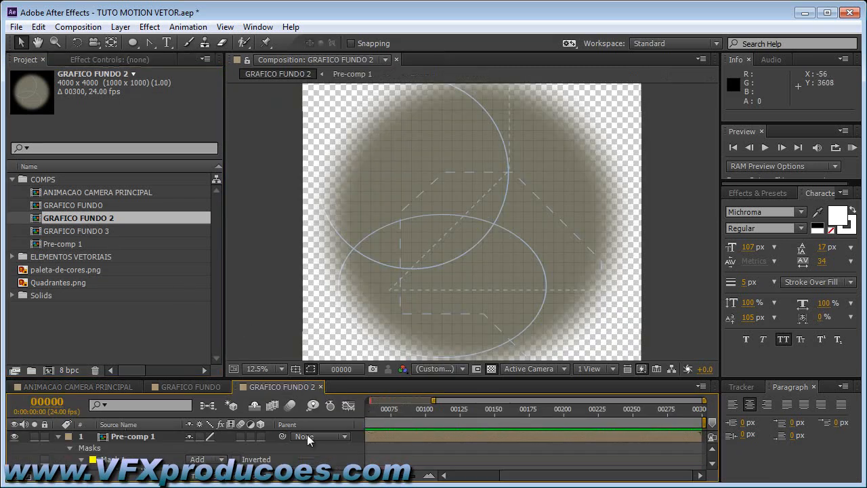
{"action": "double_click", "coordinate": [377, 437]}
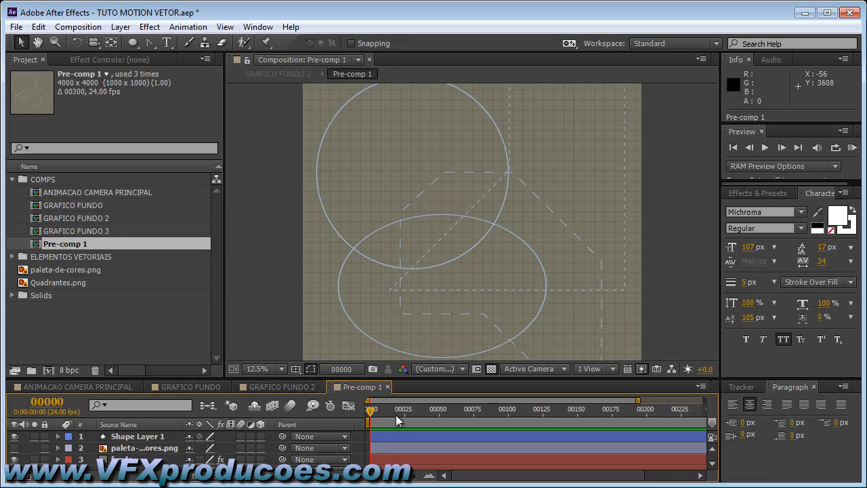
{"action": "left_click", "coordinate": [70, 240]}
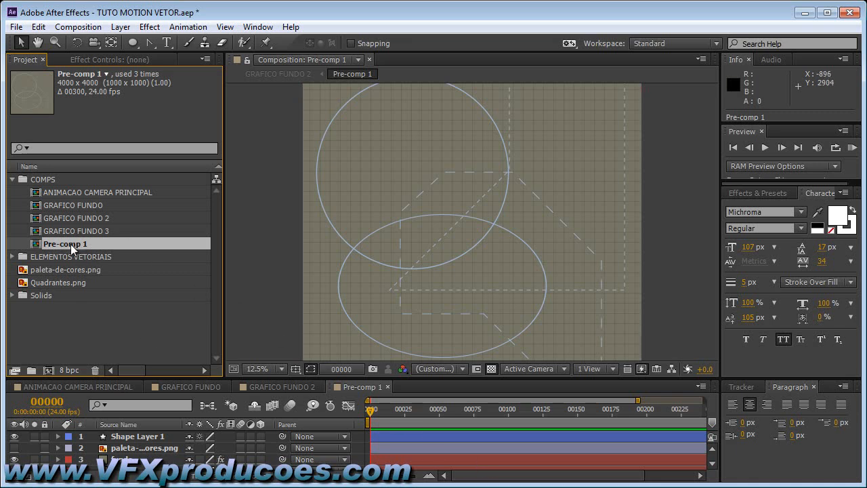
{"action": "key", "text": "ctrl+d"}
{"action": "key", "text": "ctrl+d"}
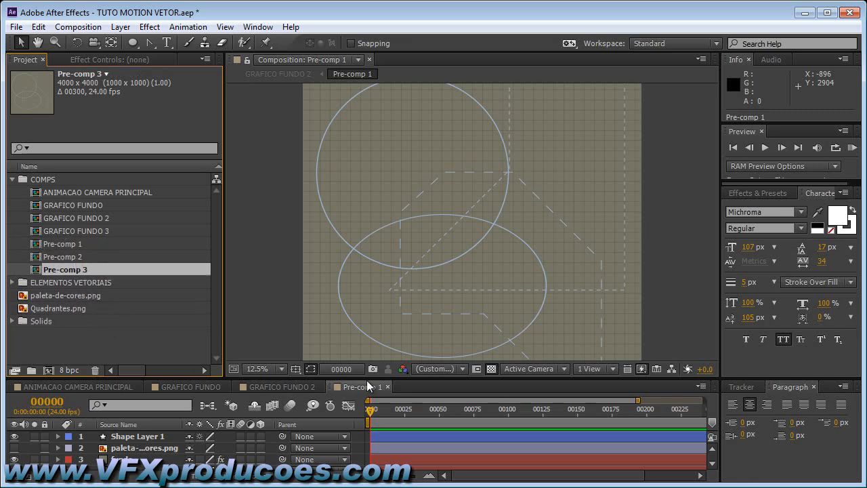
{"action": "left_click", "coordinate": [389, 387]}
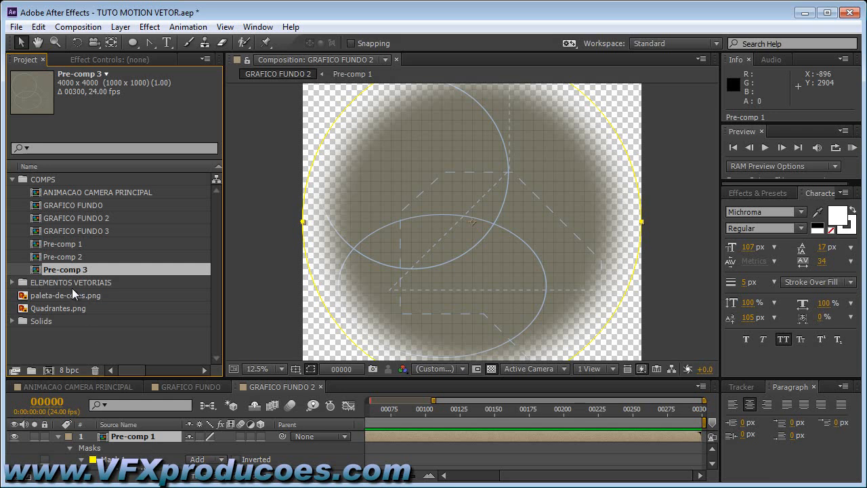
Step: Replace the Pre-comp 1 layer in GRAFICO FUNDO 2 with Pre-comp 2, keeping the layer's mask
{"action": "left_click", "coordinate": [139, 437]}
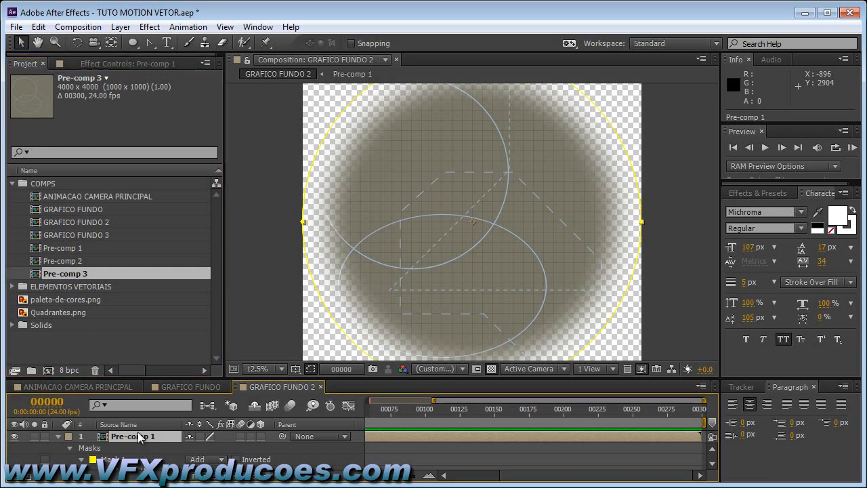
{"action": "left_click", "coordinate": [69, 261]}
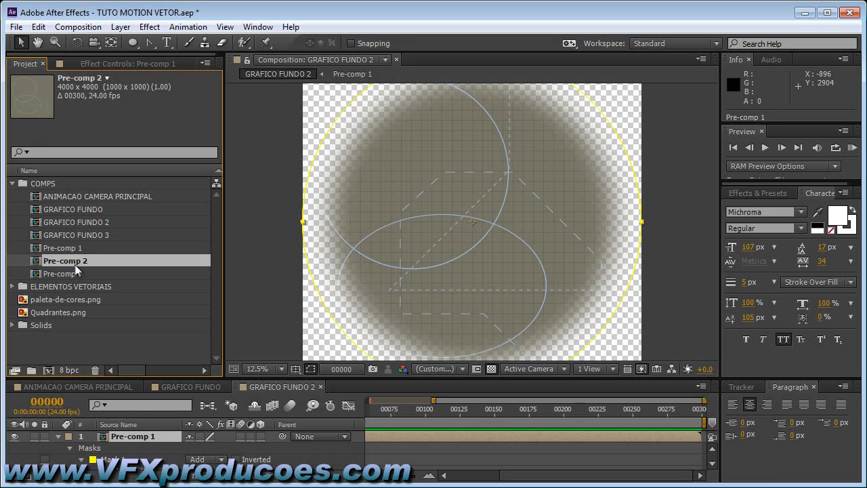
{"action": "left_click_drag", "start_coordinate": [67, 264], "coordinate": [126, 440]}
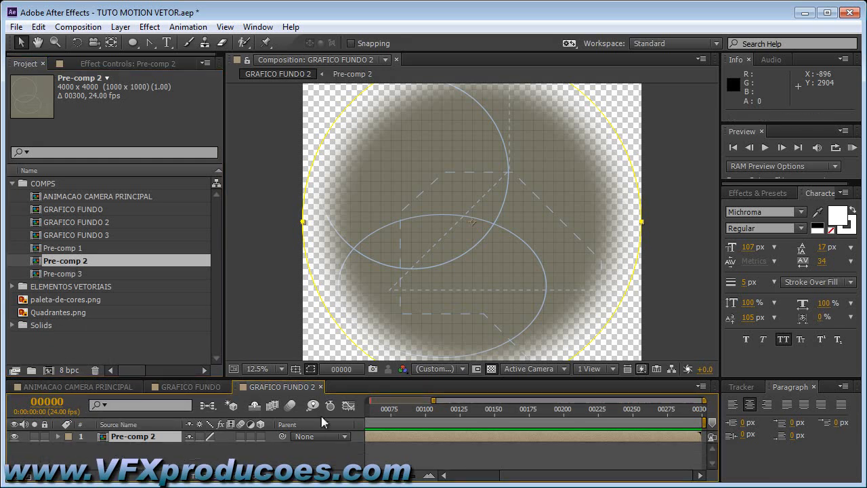
Step: Close the GRAFICO FUNDO 2 and GRAFICO FUNDO timelines, and reopen both compositions to check which pre-comp each one contains
{"action": "left_click", "coordinate": [321, 386]}
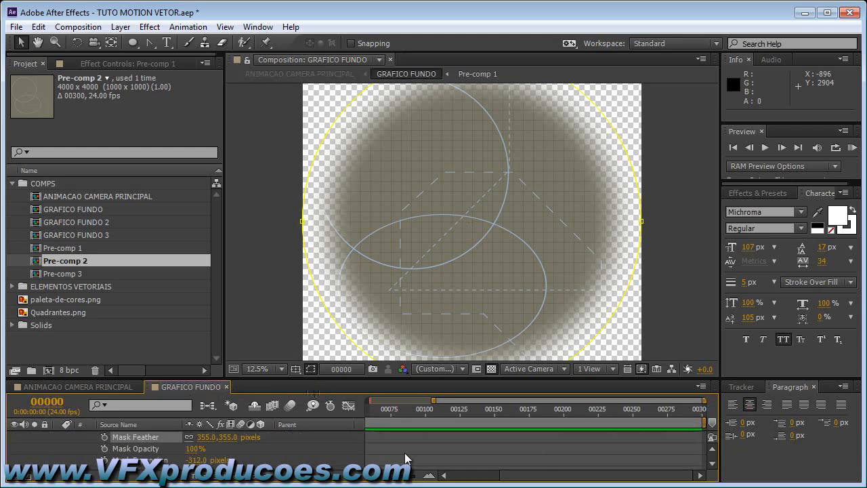
{"action": "left_click", "coordinate": [227, 387]}
{"action": "left_click", "coordinate": [227, 387]}
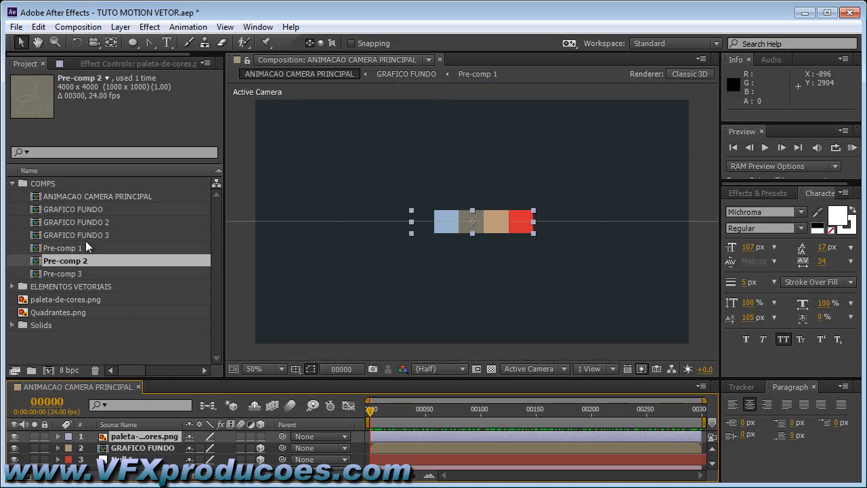
{"action": "double_click", "coordinate": [76, 210]}
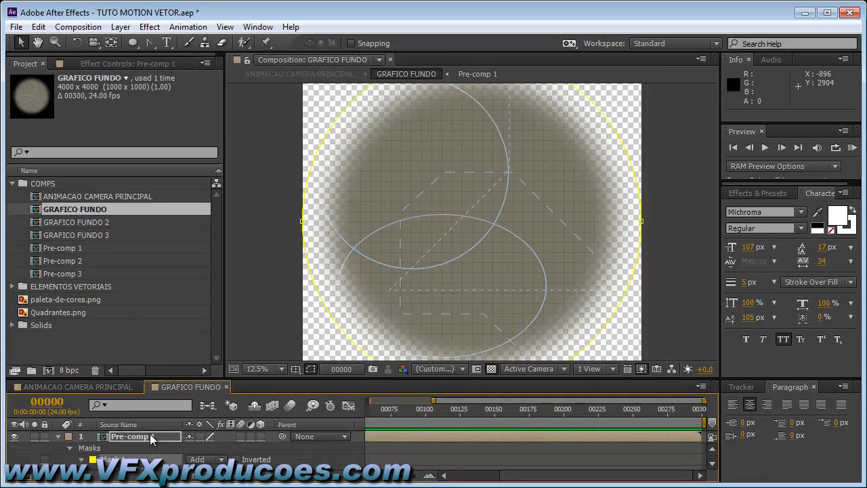
{"action": "double_click", "coordinate": [73, 223]}
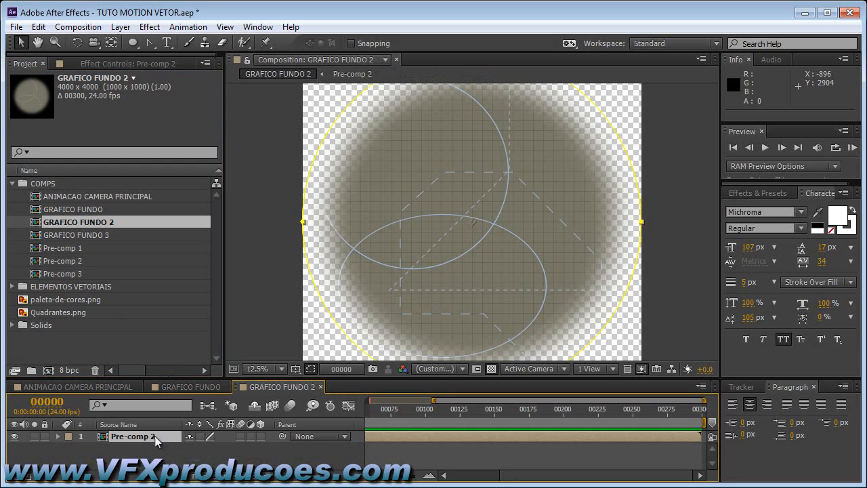
Step: Open GRAFICO FUNDO 3 and replace its Pre-comp 1 layer with Pre-comp 3, keeping the layer's mask
{"action": "double_click", "coordinate": [61, 235]}
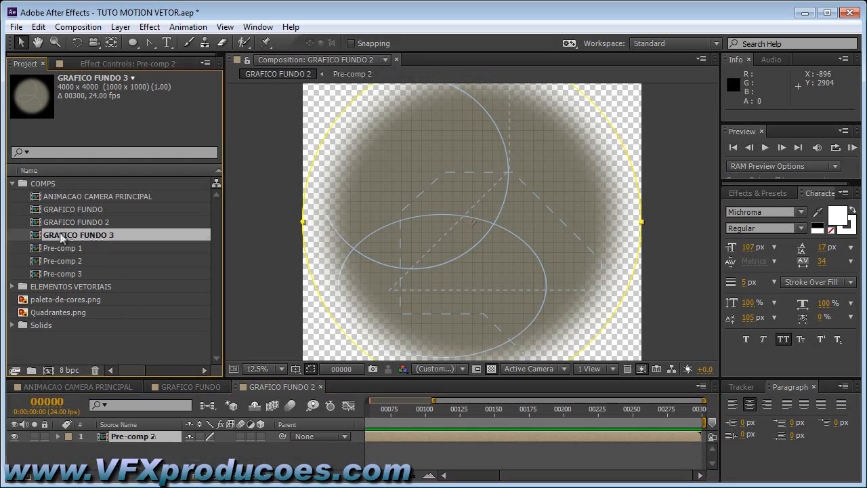
{"action": "left_click", "coordinate": [151, 436]}
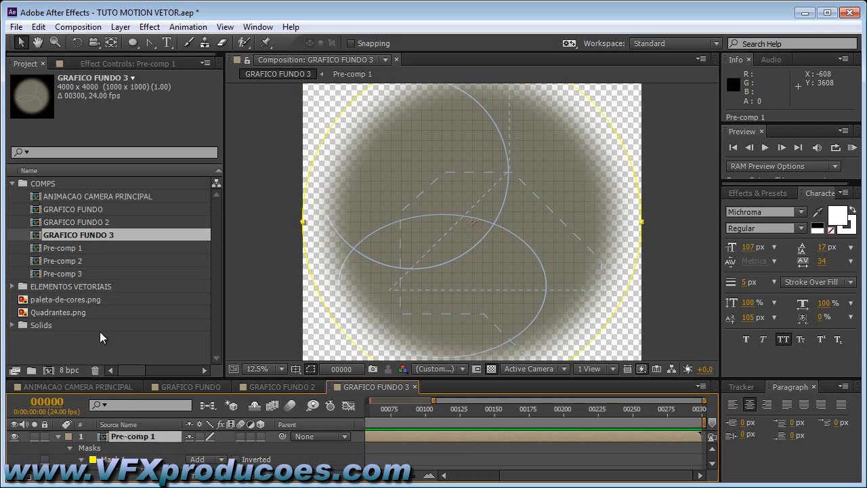
{"action": "left_click_drag", "start_coordinate": [97, 236], "coordinate": [140, 471]}
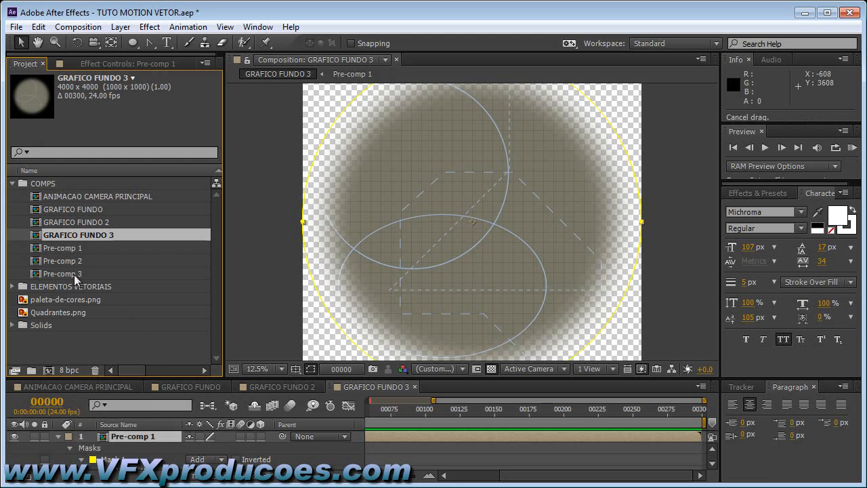
{"action": "left_click_drag", "start_coordinate": [74, 274], "coordinate": [122, 436]}
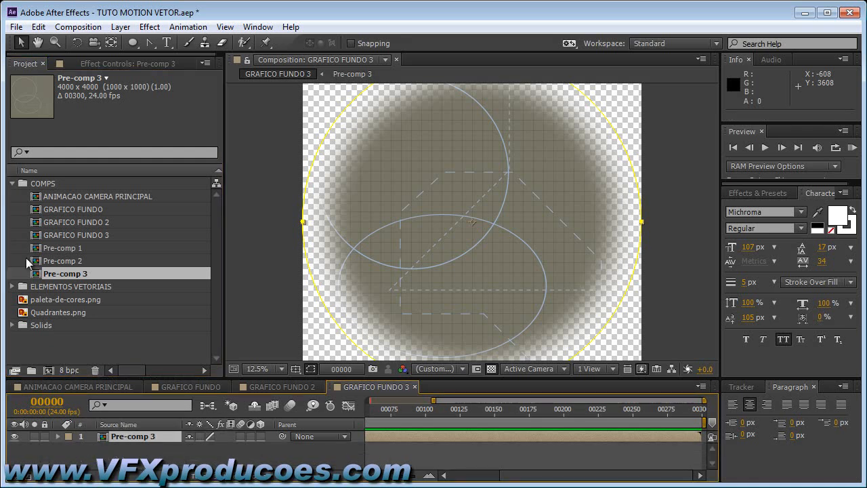
Step: Open Pre-comp 2 and select the background solid layer directly below fundo
{"action": "double_click", "coordinate": [65, 261]}
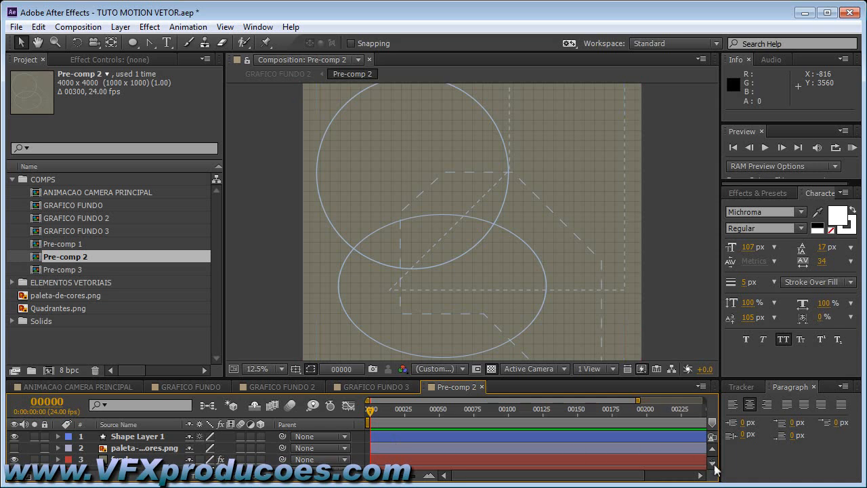
{"action": "left_click", "coordinate": [714, 465]}
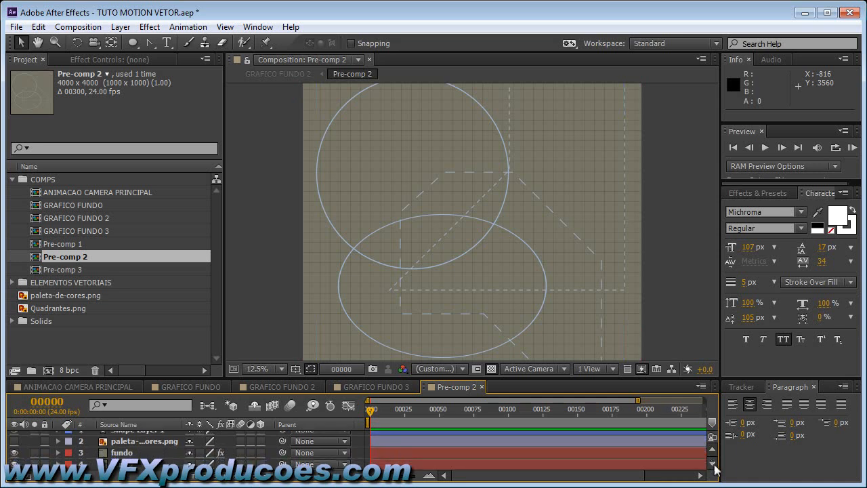
{"action": "left_click", "coordinate": [134, 453]}
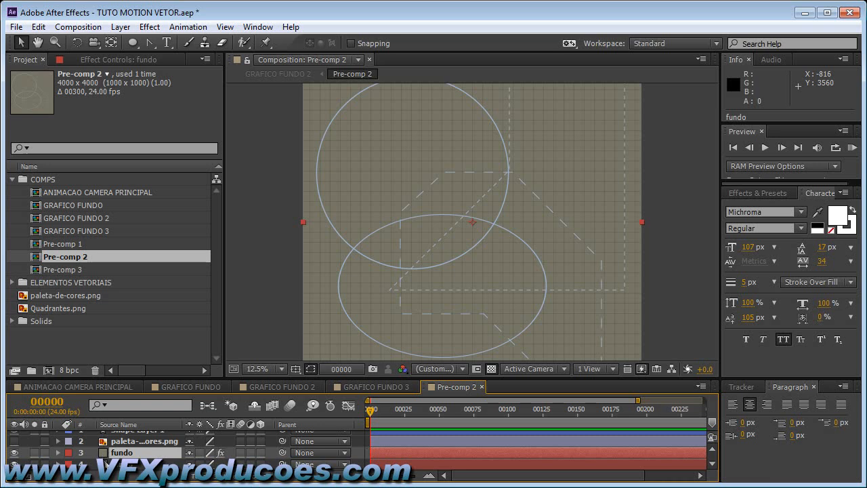
{"action": "left_click", "coordinate": [387, 464]}
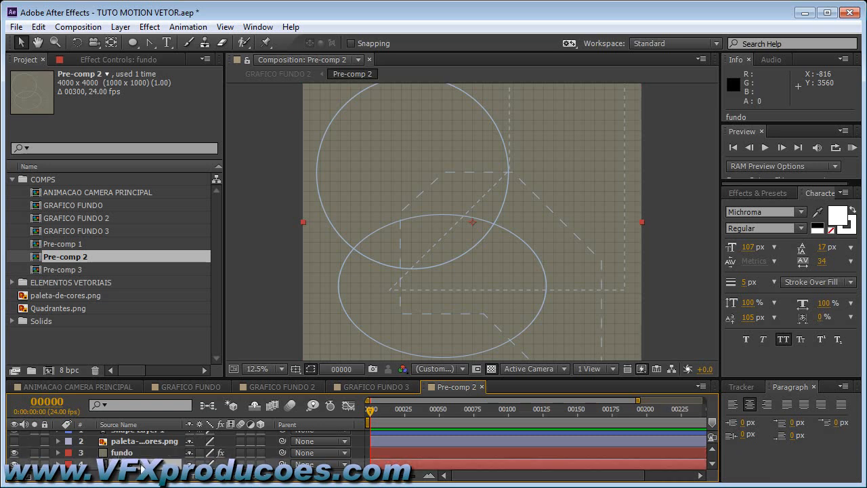
{"action": "left_click", "coordinate": [120, 27]}
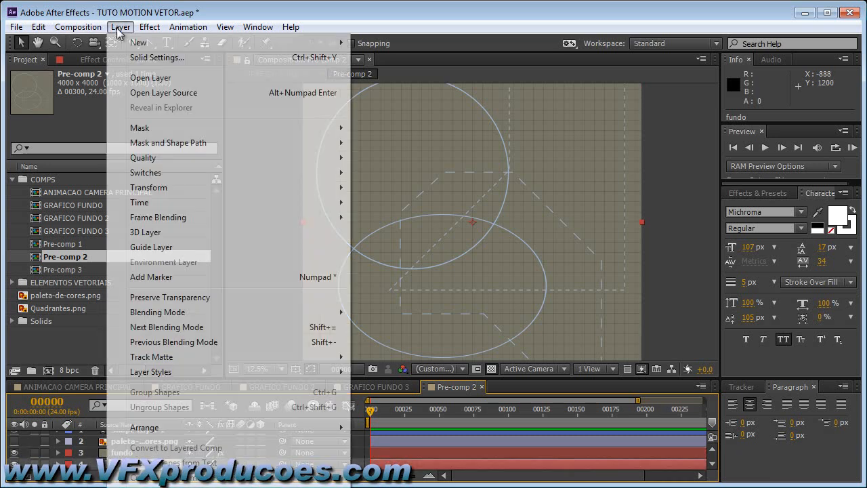
{"action": "left_click", "coordinate": [135, 57]}
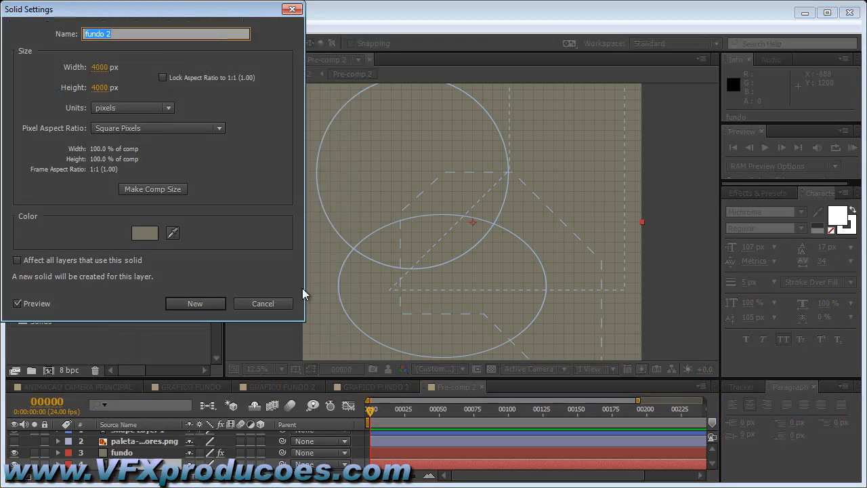
{"action": "left_click", "coordinate": [252, 306]}
Step: Show the paleta-de-cores.png layer and recolor the selected solid by sampling the red swatch and muting it to #8C5255
{"action": "left_click", "coordinate": [14, 440]}
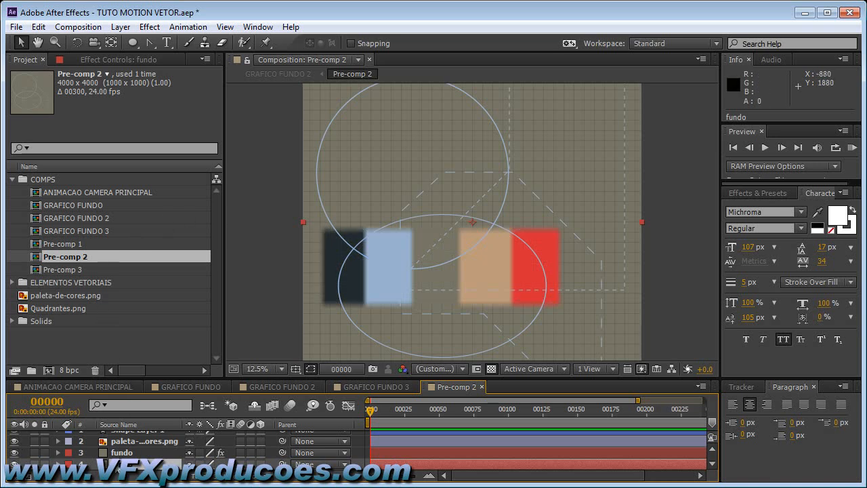
{"action": "left_click", "coordinate": [121, 27]}
{"action": "left_click", "coordinate": [144, 57]}
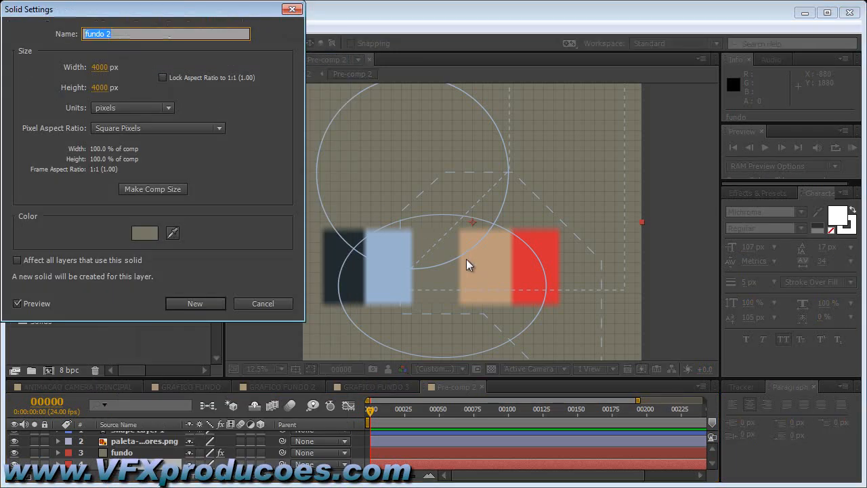
{"action": "left_click", "coordinate": [172, 233]}
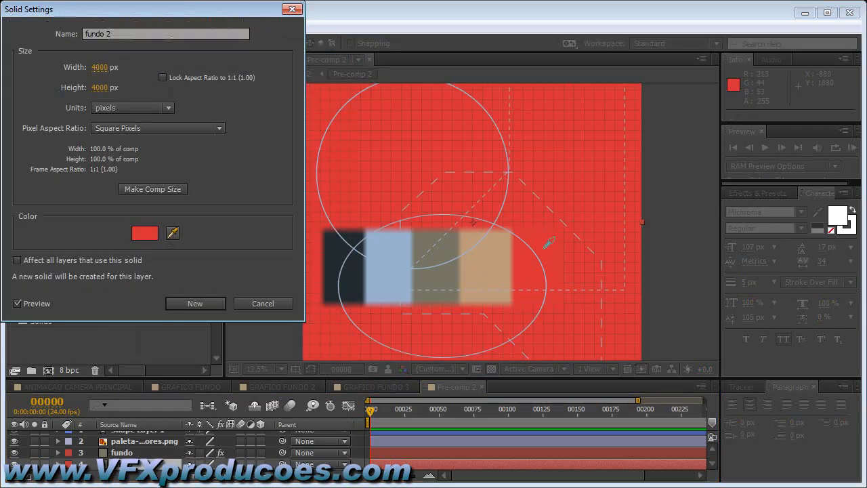
{"action": "left_click", "coordinate": [549, 242]}
{"action": "left_click", "coordinate": [144, 233]}
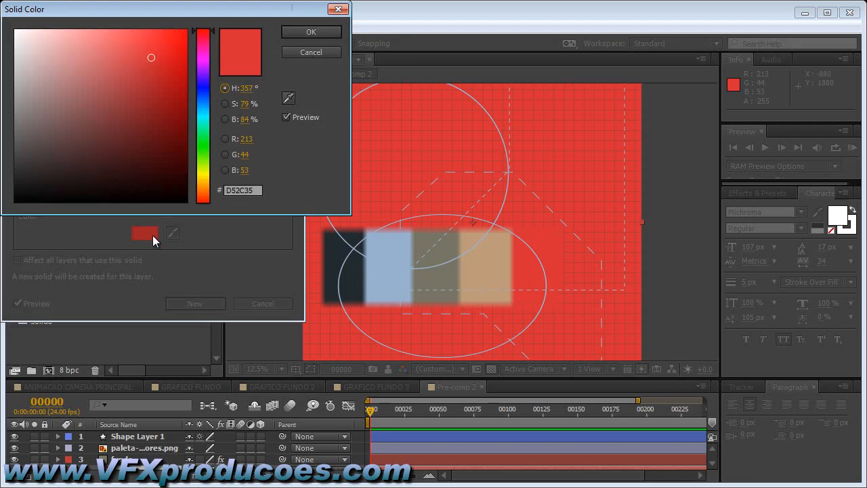
{"action": "mouse_move", "coordinate": [142, 84]}
{"action": "left_mouse_down"}
{"action": "mouse_move", "coordinate": [122, 101]}
{"action": "mouse_move", "coordinate": [81, 77]}
{"action": "mouse_move", "coordinate": [91, 91]}
{"action": "mouse_move", "coordinate": [86, 107]}
{"action": "left_mouse_up"}
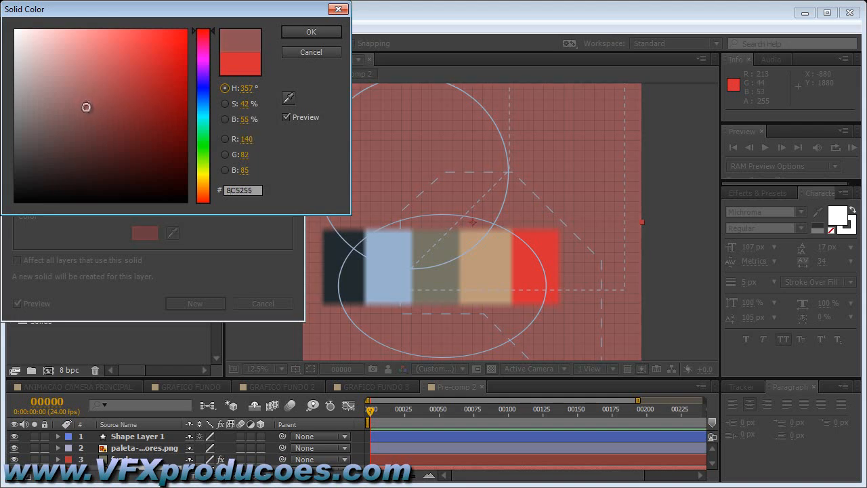
{"action": "left_click", "coordinate": [295, 36]}
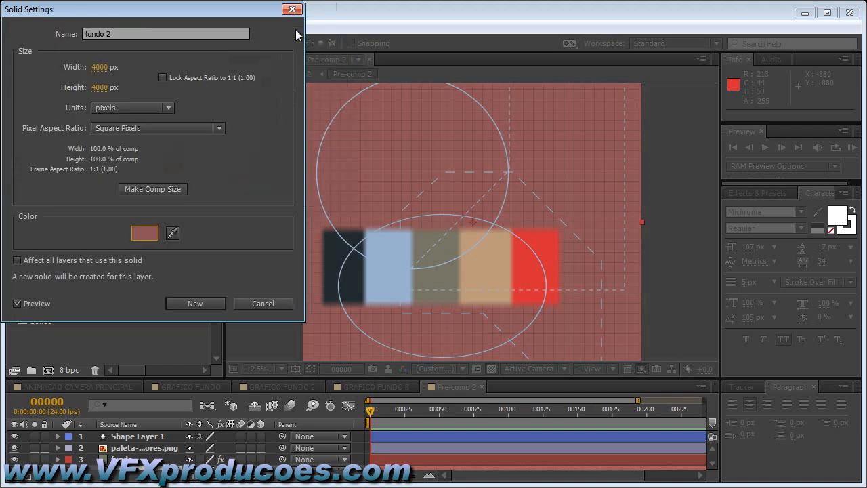
{"action": "left_click", "coordinate": [195, 303]}
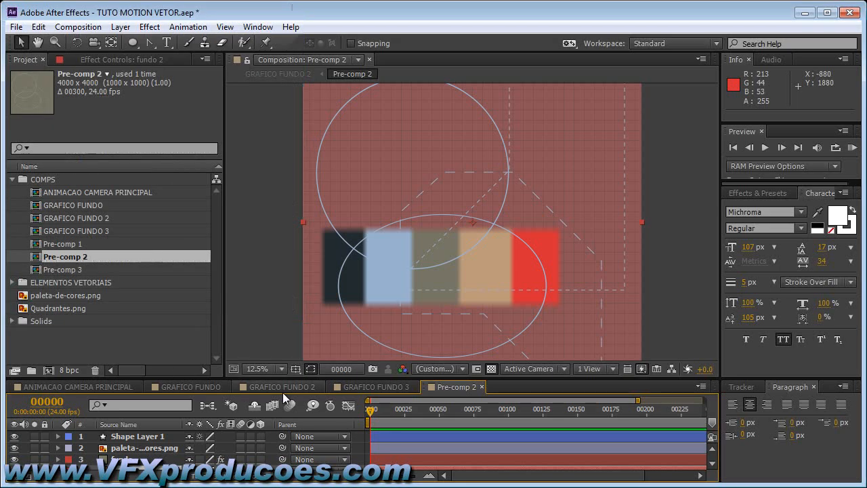
Step: Close Pre-comp 2, open Pre-comp 3 from GRAFICO FUNDO 3, show its paleta-de-cores.png layer and select the background solid below fundo
{"action": "left_click", "coordinate": [481, 386]}
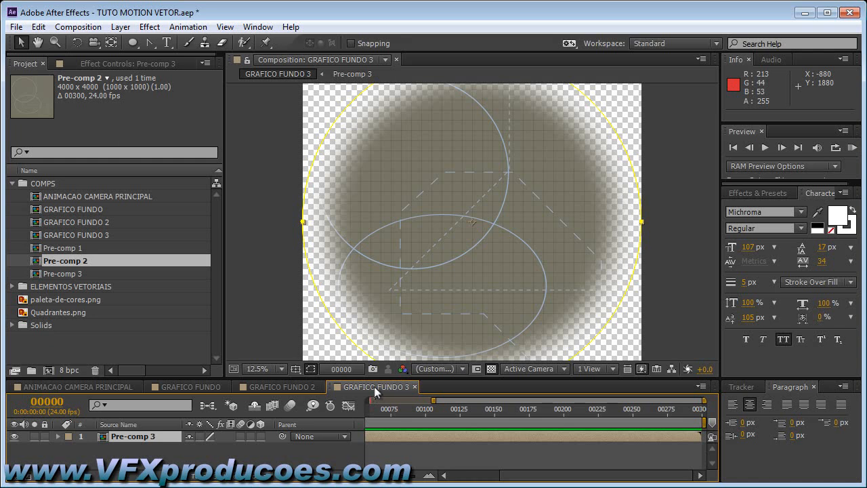
{"action": "double_click", "coordinate": [391, 434]}
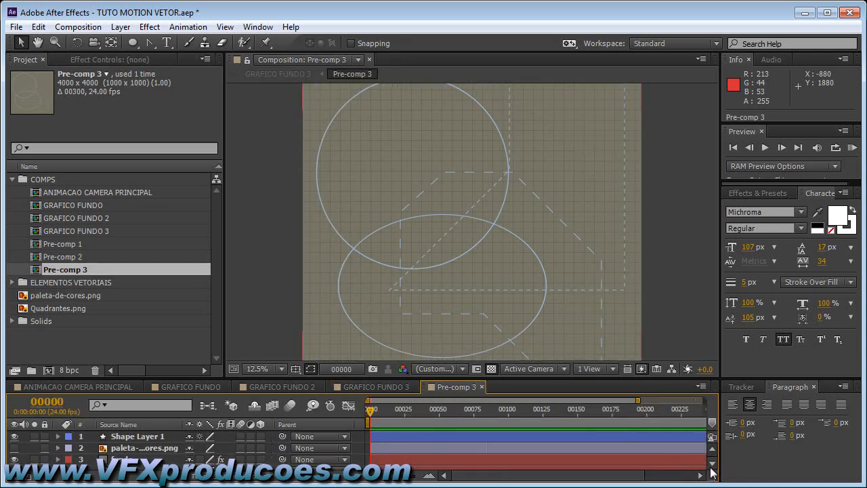
{"action": "left_click", "coordinate": [711, 466]}
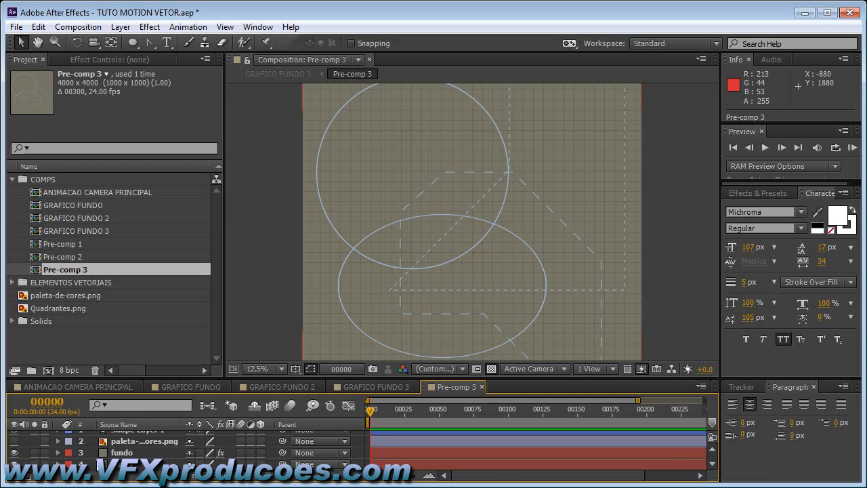
{"action": "left_click", "coordinate": [119, 440]}
{"action": "left_click", "coordinate": [14, 441]}
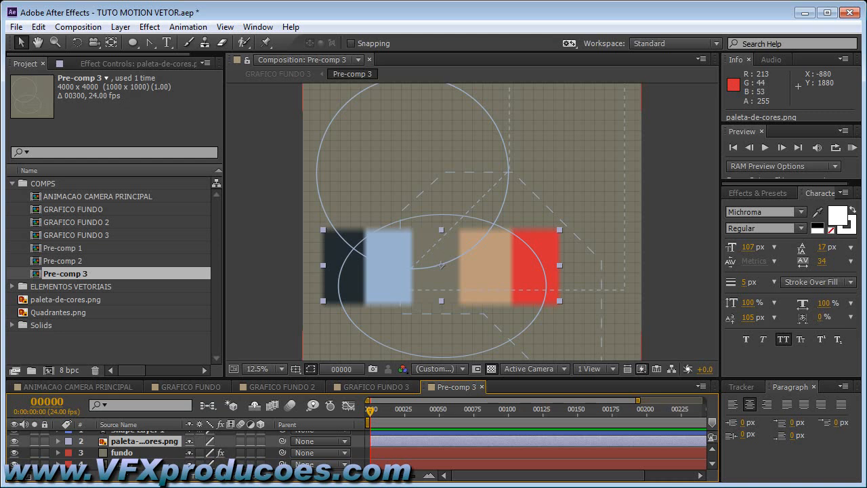
{"action": "left_click", "coordinate": [150, 464]}
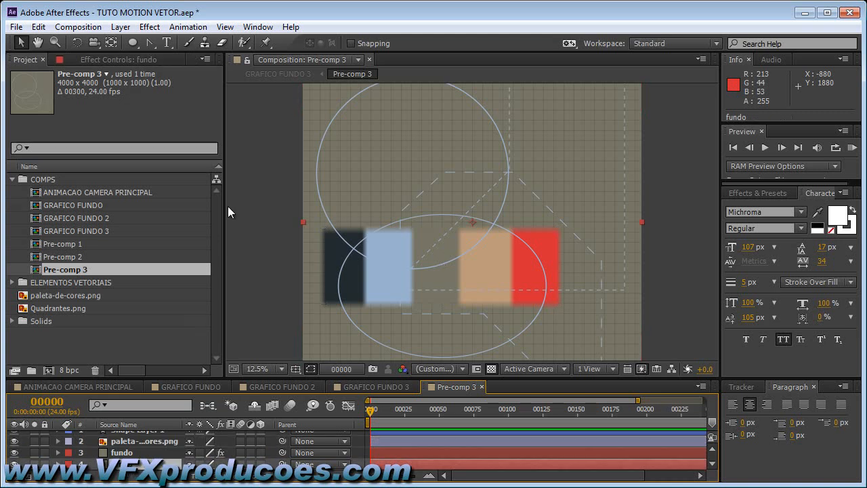
Step: Recolor the selected background solid by sampling the light blue palette swatch and darkening it to #546C86
{"action": "left_click", "coordinate": [122, 28]}
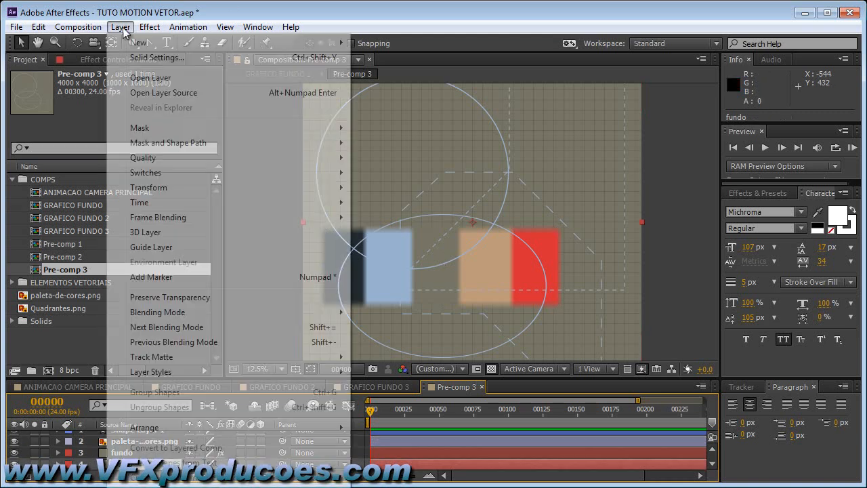
{"action": "left_click", "coordinate": [117, 57]}
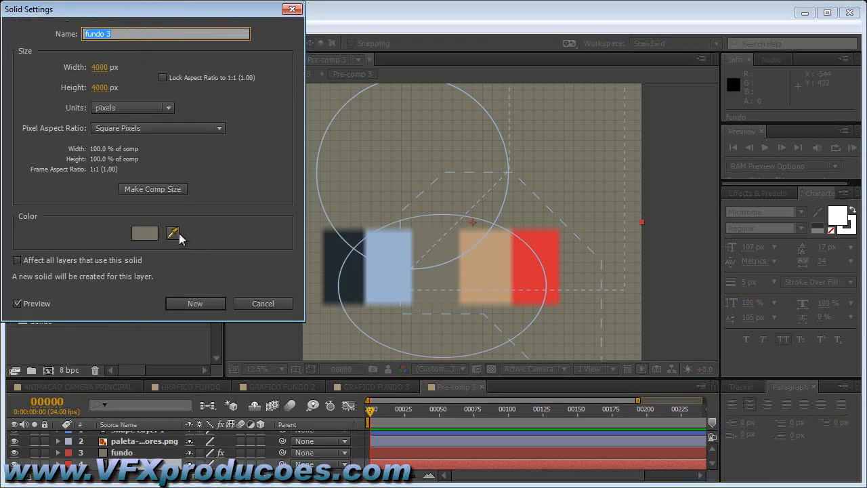
{"action": "left_click", "coordinate": [173, 233]}
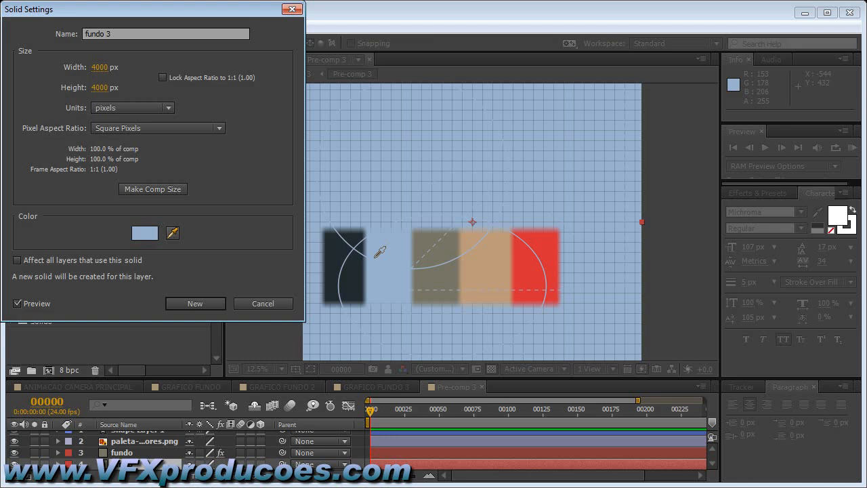
{"action": "left_click", "coordinate": [379, 251]}
{"action": "left_click", "coordinate": [144, 233]}
{"action": "left_click_drag", "start_coordinate": [69, 86], "coordinate": [79, 111]}
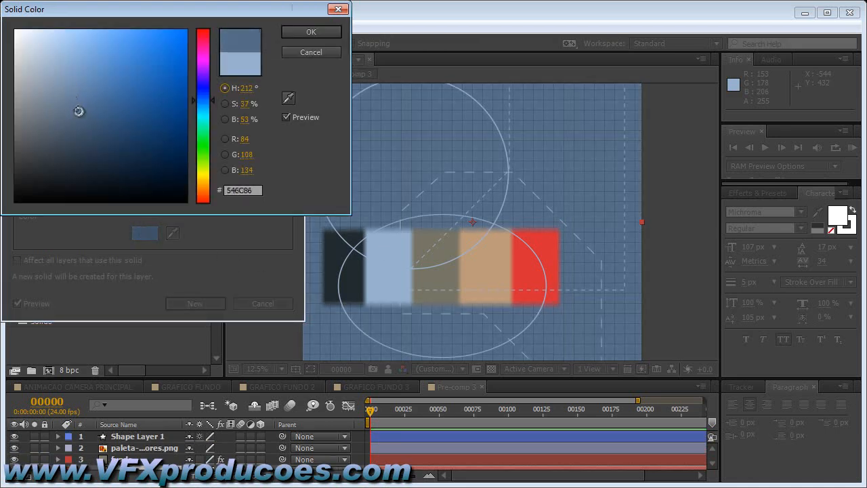
{"action": "left_click", "coordinate": [308, 32]}
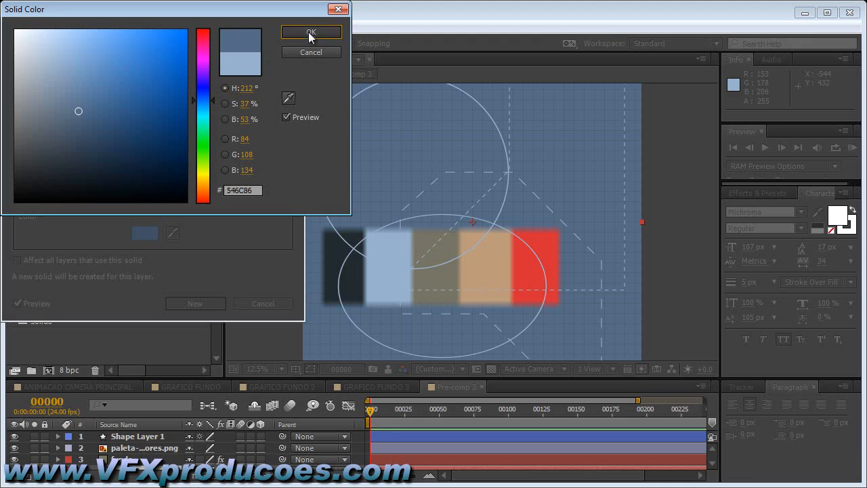
{"action": "left_click", "coordinate": [222, 303]}
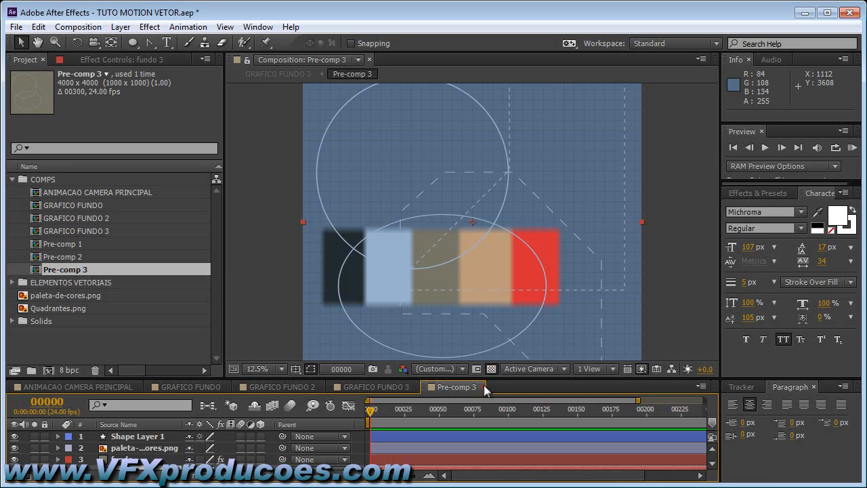
Step: Close the Pre-comp 3 and all GRAFICO FUNDO timelines, and preview ANIMACAO CAMERA PRINCIPAL up to frame 68
{"action": "left_click", "coordinate": [484, 387]}
{"action": "left_click", "coordinate": [415, 387]}
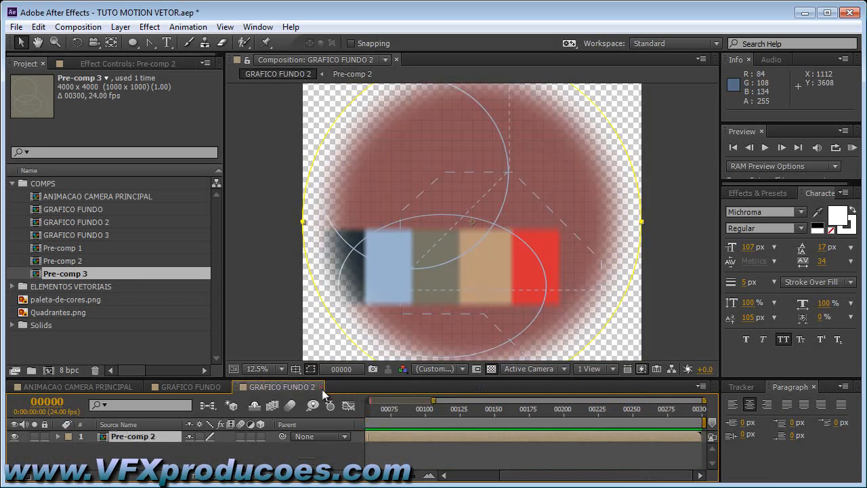
{"action": "left_click", "coordinate": [320, 387]}
{"action": "left_click", "coordinate": [226, 387]}
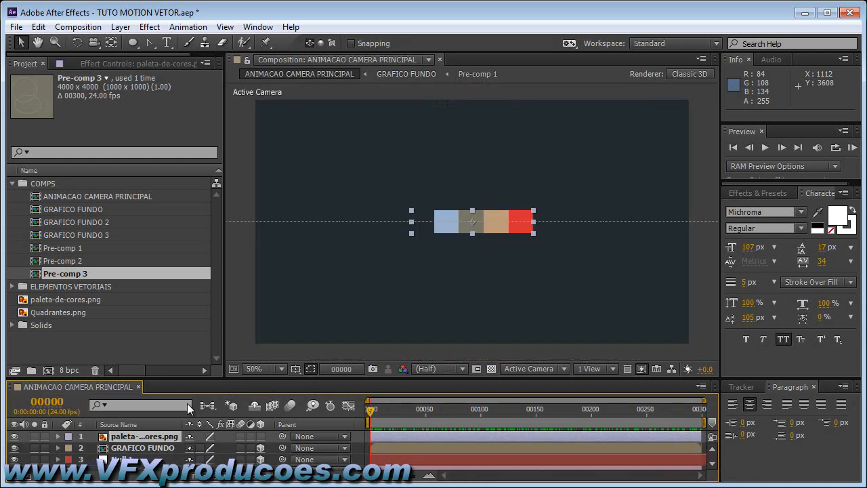
{"action": "left_click_drag", "start_coordinate": [379, 408], "coordinate": [445, 412]}
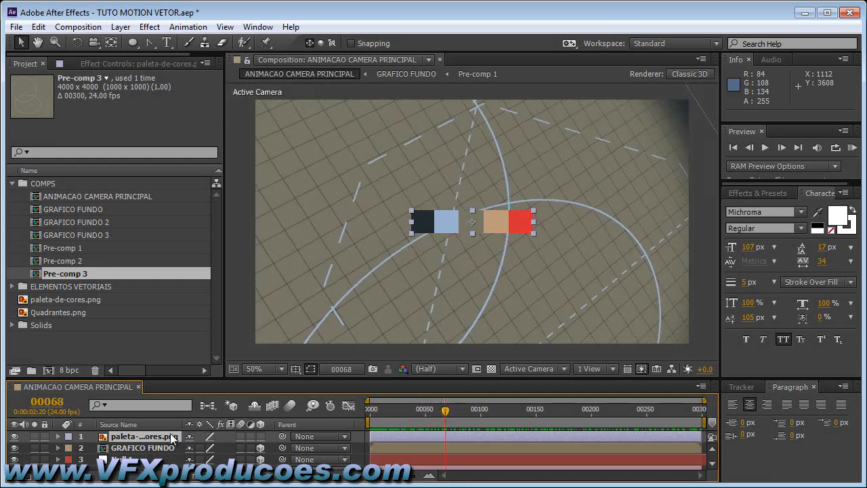
Step: Duplicate the ANIMACAO CAMERA PRINCIPAL composition three times in the project
{"action": "left_click", "coordinate": [72, 196]}
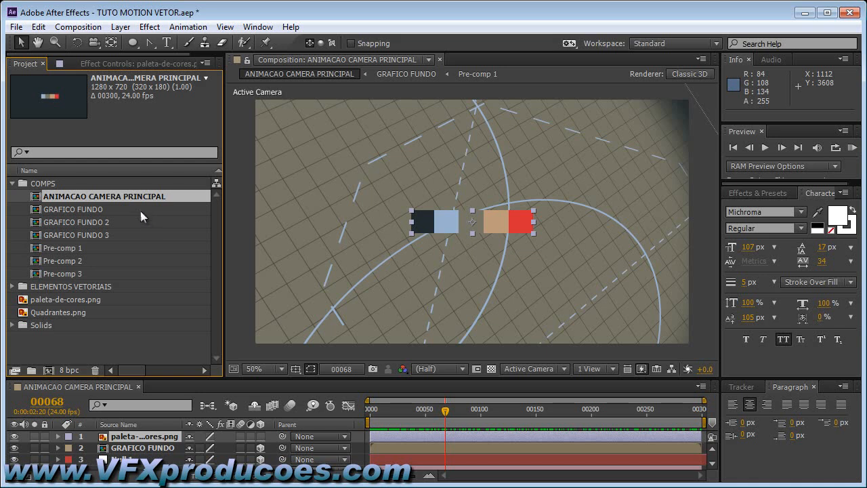
{"action": "key", "text": "ctrl+d"}
{"action": "key", "text": "ctrl+d"}
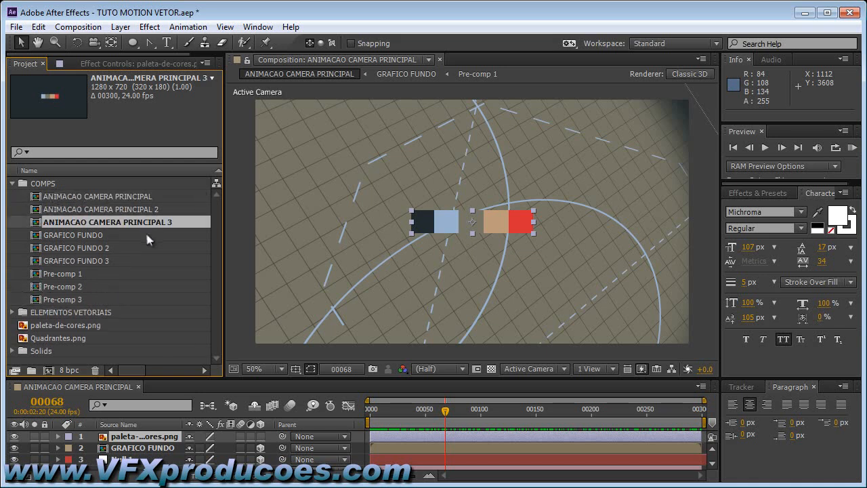
{"action": "key", "text": "ctrl+d"}
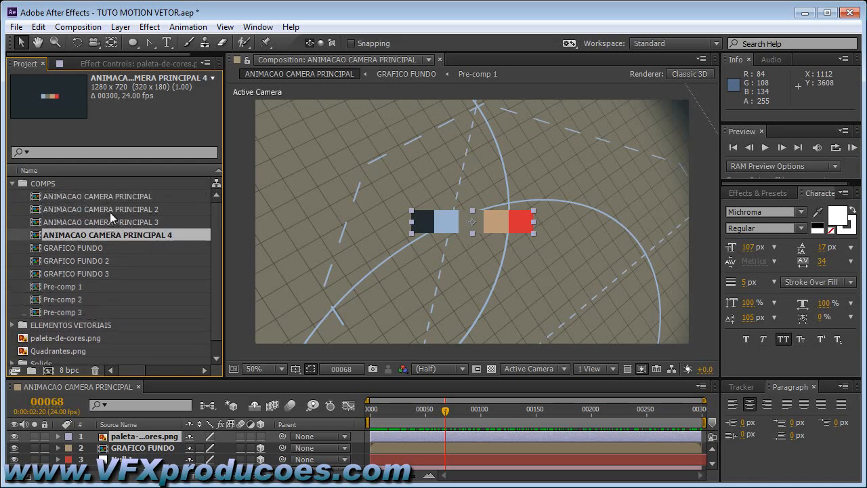
Step: Rename the duplicate ANIMACAO CAMERA PRINCIPAL 2 as ANIMACAO CAMERA 1
{"action": "left_click", "coordinate": [139, 210]}
{"action": "key", "text": "Return"}
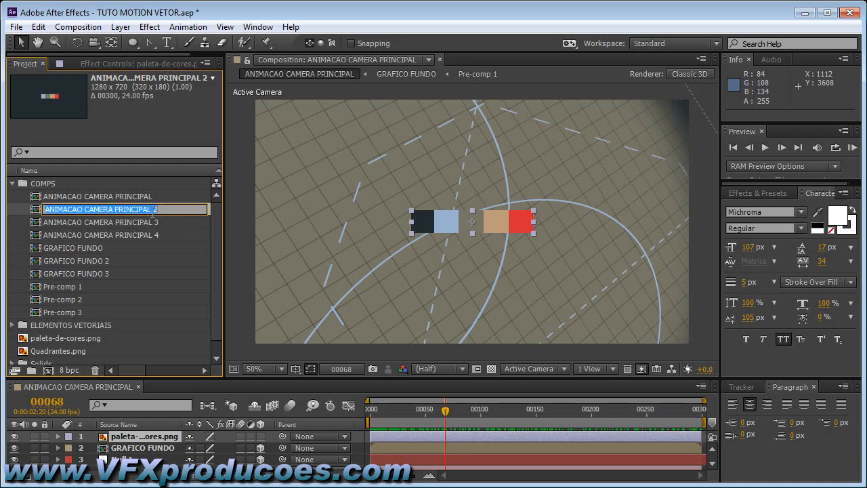
{"action": "left_click_drag", "start_coordinate": [160, 211], "coordinate": [126, 205]}
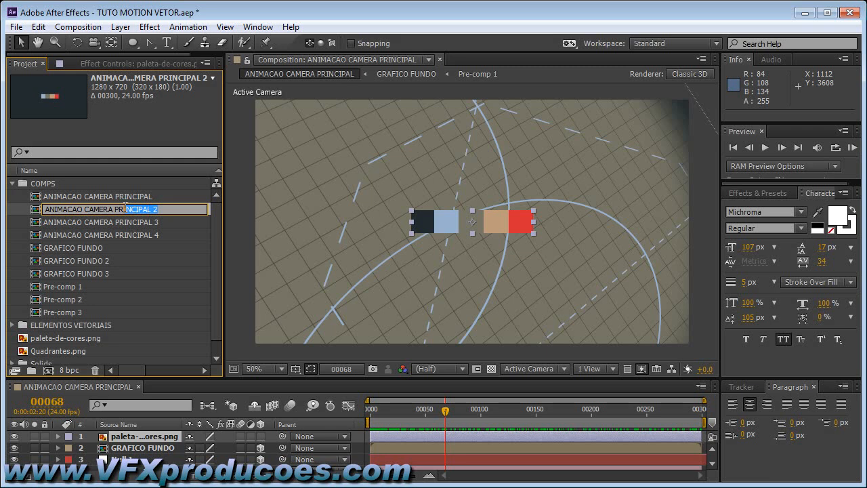
{"action": "type", "text": "1"}
Step: Rename the duplicate ANIMACAO CAMERA PRINCIPAL 3 as ANIMACAO CAMERA 2
{"action": "left_click", "coordinate": [151, 221]}
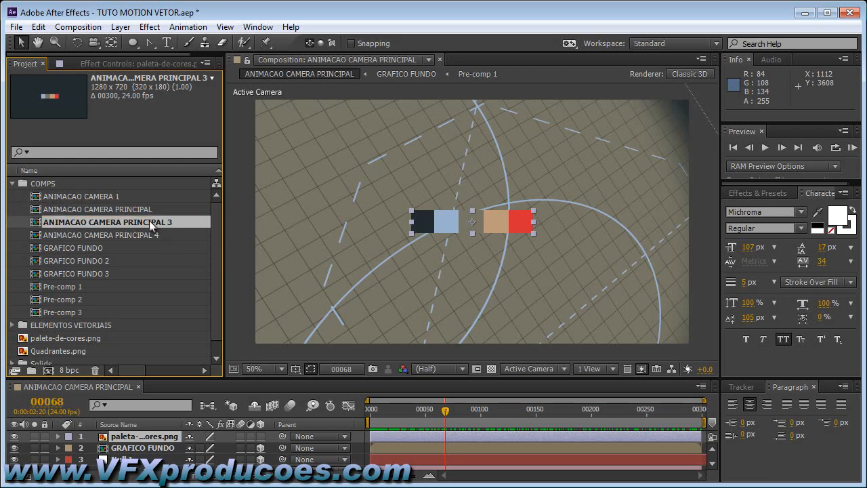
{"action": "key", "text": "Return"}
{"action": "left_click_drag", "start_coordinate": [144, 222], "coordinate": [167, 225]}
{"action": "type", "text": "2"}
{"action": "key", "text": "Return"}
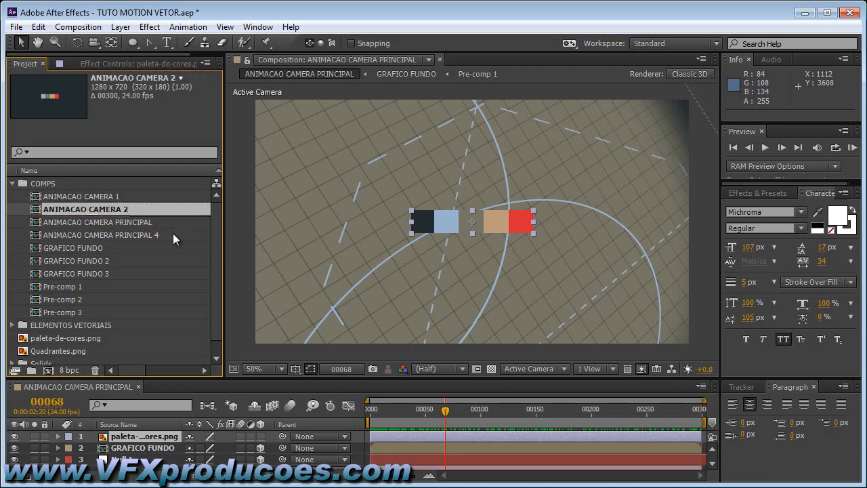
Step: Rename the duplicate ANIMACAO CAMERA PRINCIPAL 4 as ANIMACAO CAMERA 3
{"action": "left_click", "coordinate": [134, 235]}
{"action": "key", "text": "Return"}
{"action": "left_click_drag", "start_coordinate": [115, 235], "coordinate": [148, 237]}
{"action": "type", "text": "3"}
{"action": "key", "text": "Return"}
{"action": "left_click", "coordinate": [139, 234]}
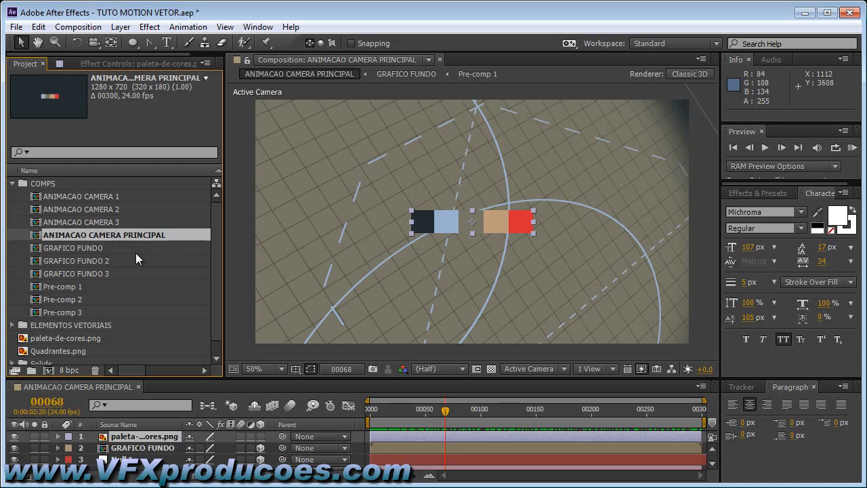
Step: Return the main composition to frame 0, then open ANIMACAO CAMERA 1 and trim it to a work area ending at frame 100
{"action": "left_click_drag", "start_coordinate": [445, 411], "coordinate": [368, 407]}
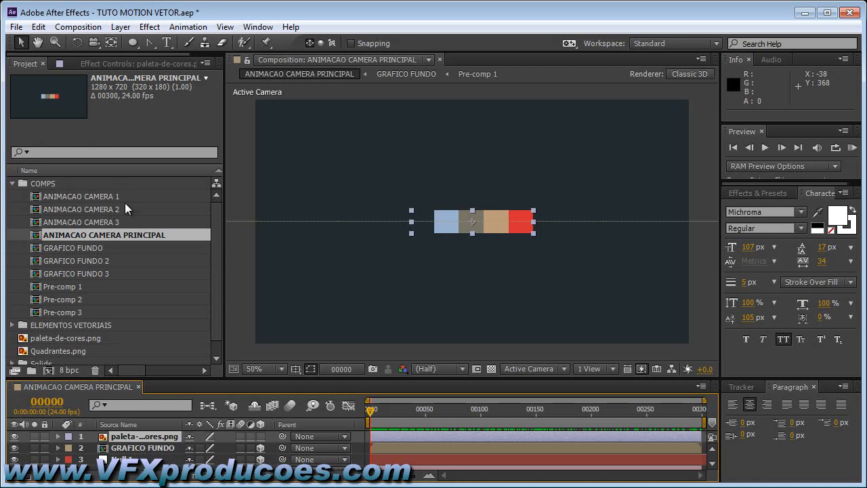
{"action": "left_click", "coordinate": [103, 197]}
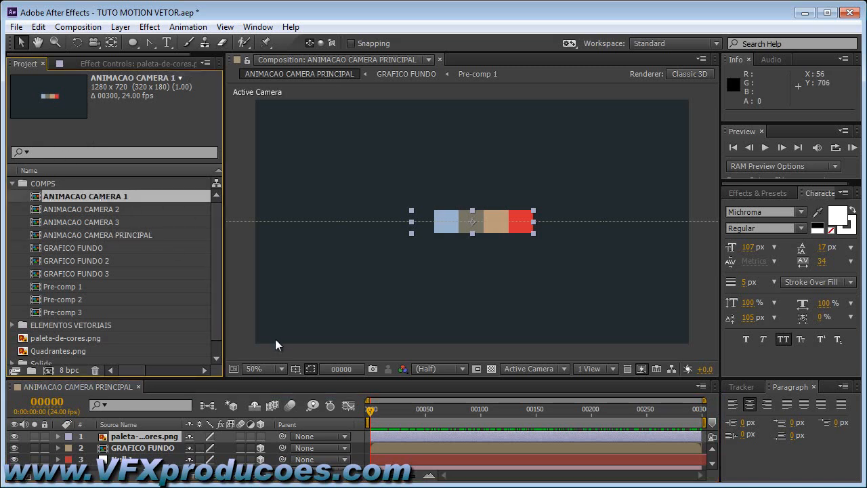
{"action": "double_click", "coordinate": [94, 196]}
{"action": "left_click_drag", "start_coordinate": [456, 408], "coordinate": [481, 415]}
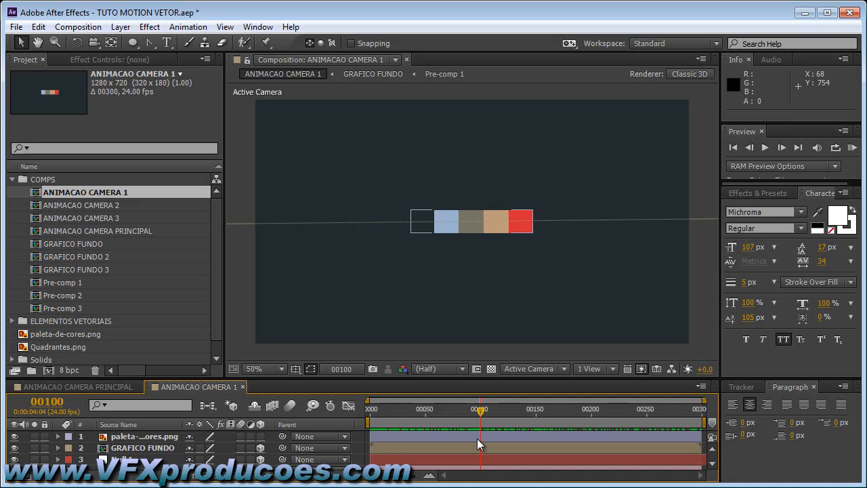
{"action": "key", "text": "n"}
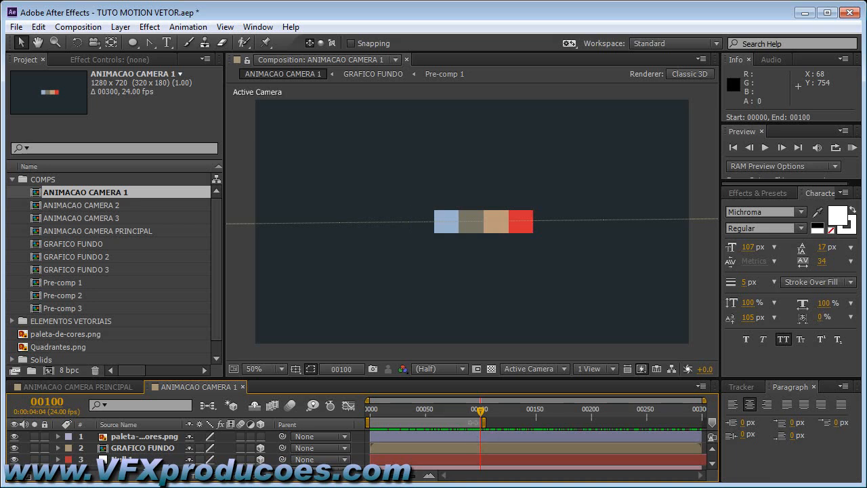
{"action": "right_click", "coordinate": [457, 423]}
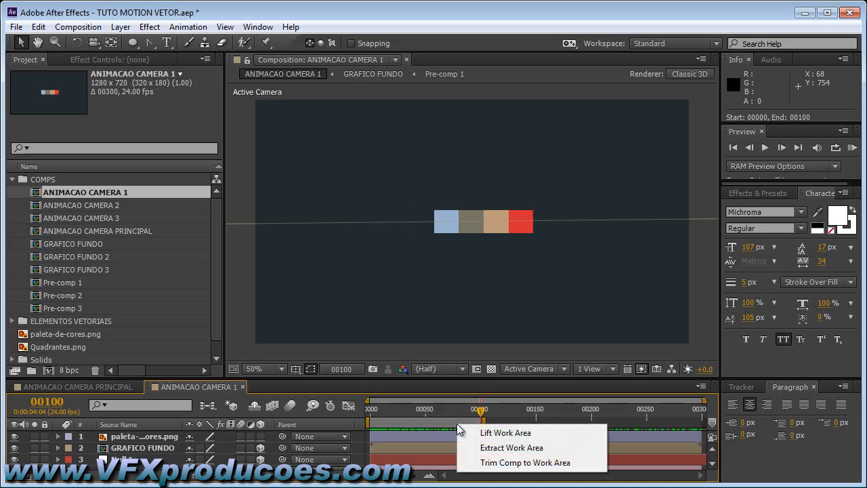
{"action": "left_click", "coordinate": [481, 463]}
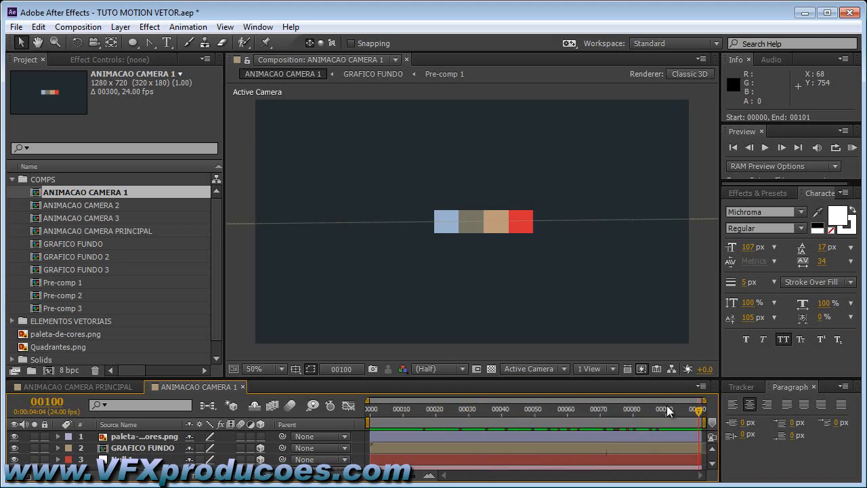
Step: Scrub through the end of ANIMACAO CAMERA 1 to check the trim, and close its timeline
{"action": "left_click_drag", "start_coordinate": [697, 408], "coordinate": [661, 428]}
{"action": "left_click_drag", "start_coordinate": [677, 425], "coordinate": [699, 431]}
{"action": "left_click", "coordinate": [243, 384]}
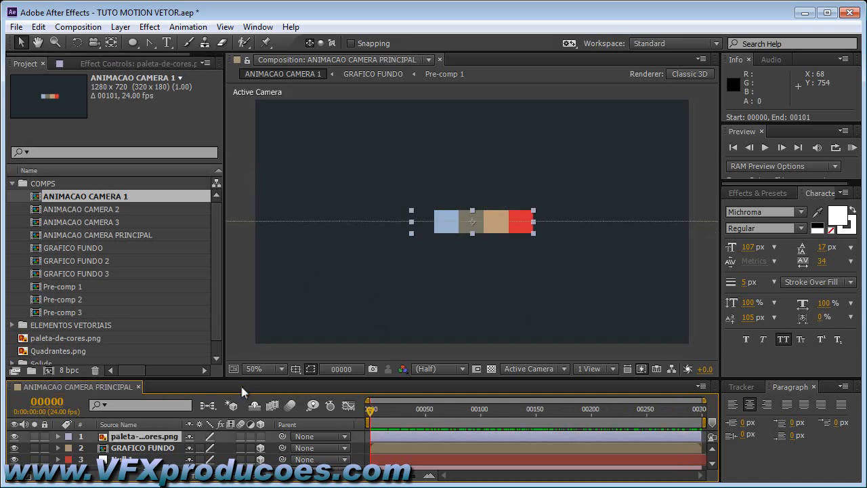
Step: Open ANIMACAO CAMERA 2 and set the start of its work area to frame 101
{"action": "double_click", "coordinate": [74, 209]}
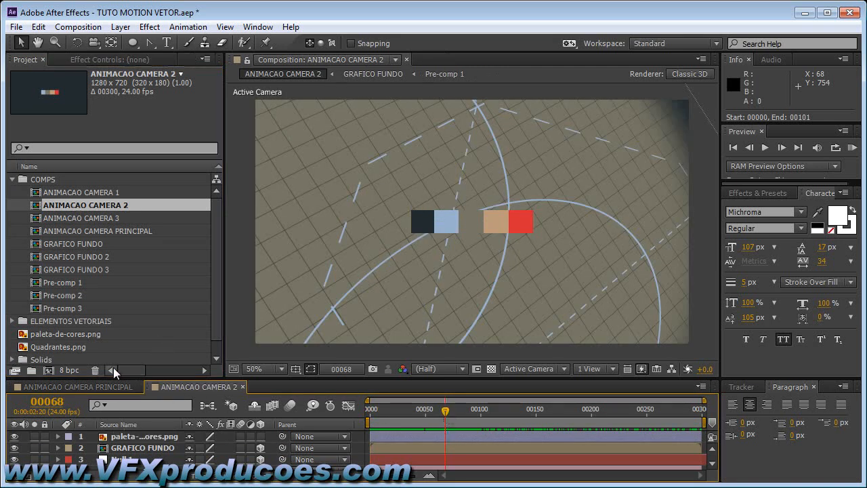
{"action": "left_click_drag", "start_coordinate": [445, 410], "coordinate": [480, 418]}
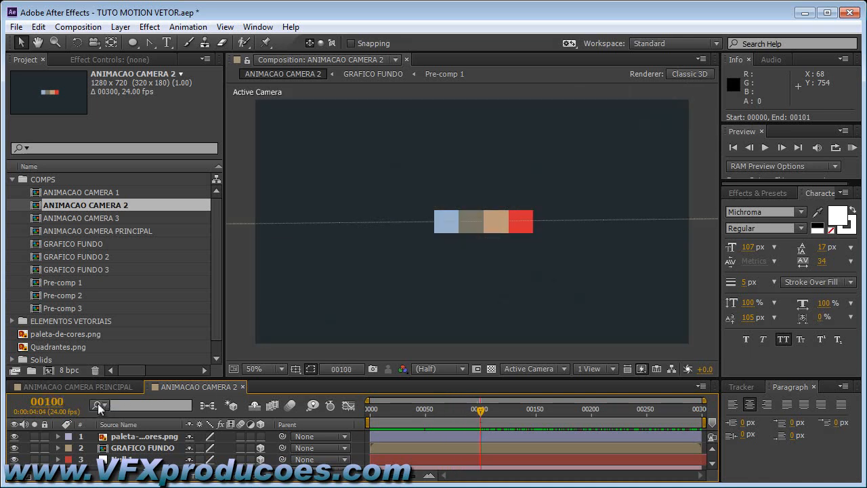
{"action": "key", "text": "b"}
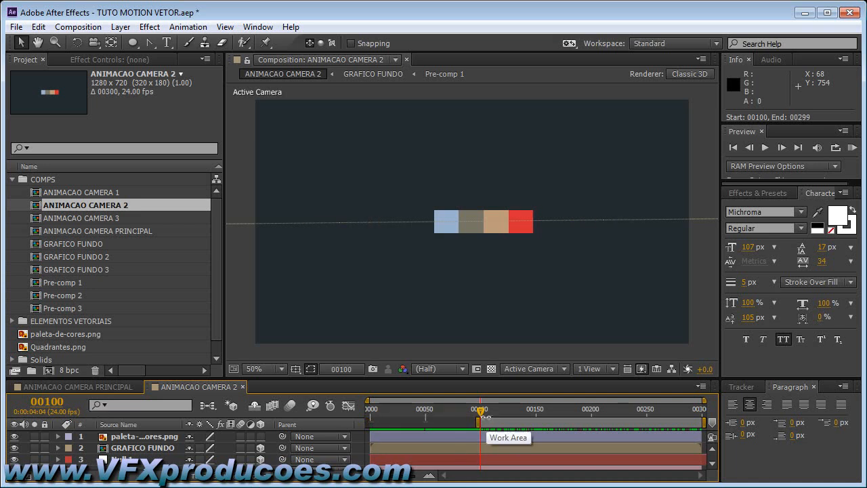
{"action": "left_click", "coordinate": [592, 412]}
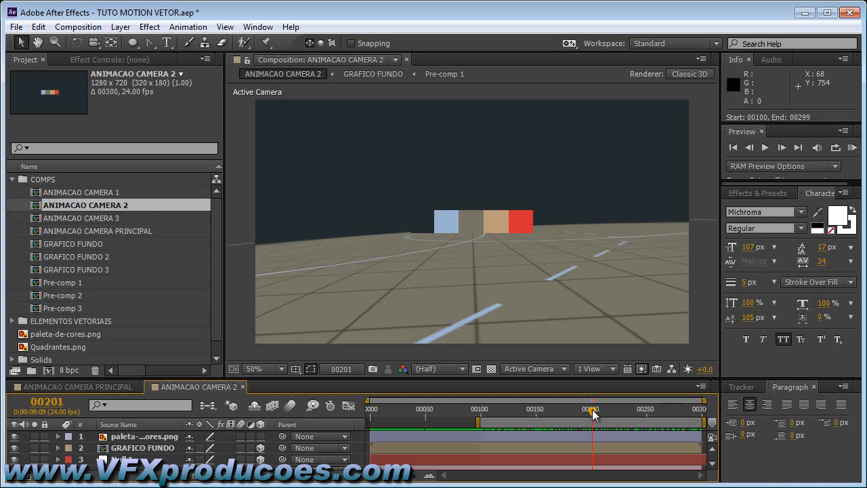
{"action": "left_click", "coordinate": [479, 408]}
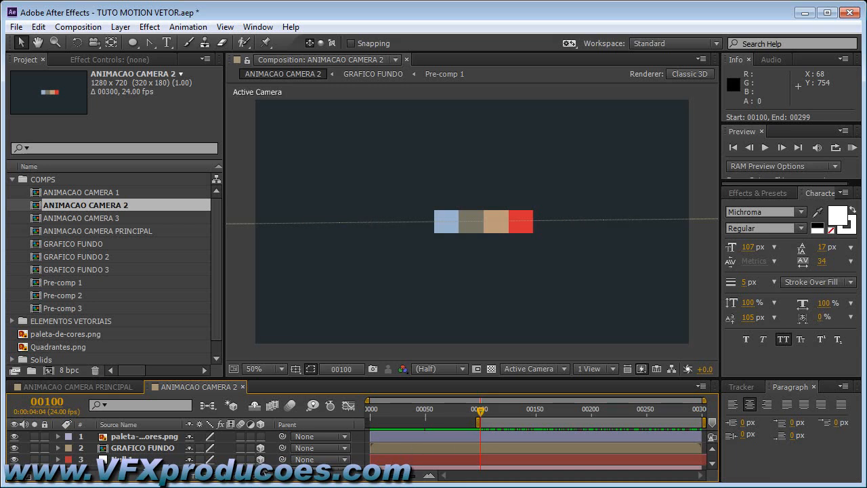
{"action": "key", "text": "Page_Down"}
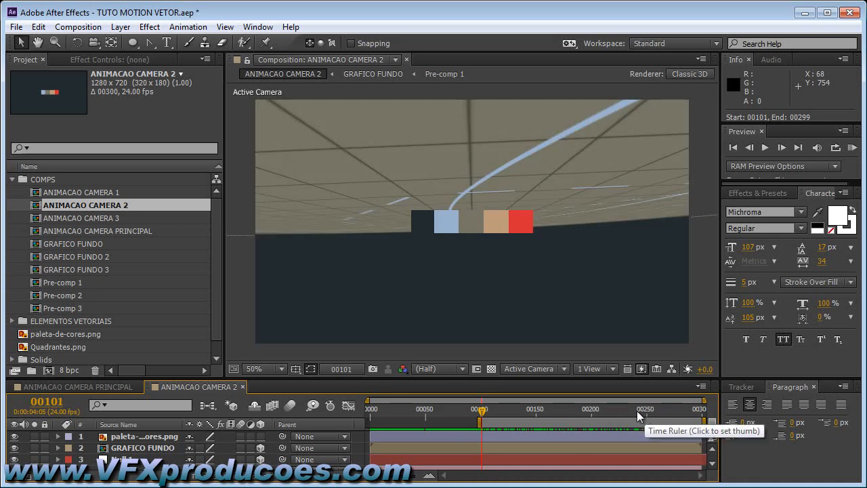
Step: End the ANIMACAO CAMERA 2 work area at frame 200, trim the composition to it, and scrub through the trimmed timeline
{"action": "left_click", "coordinate": [594, 411]}
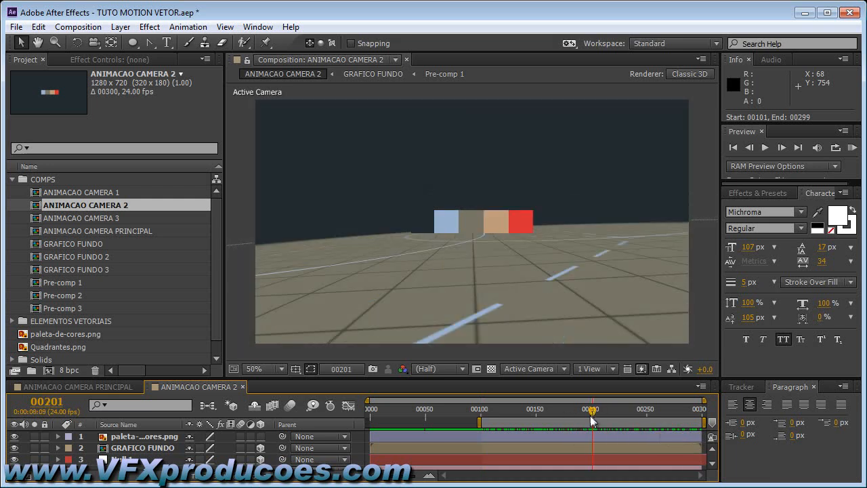
{"action": "key", "text": "Page_Up"}
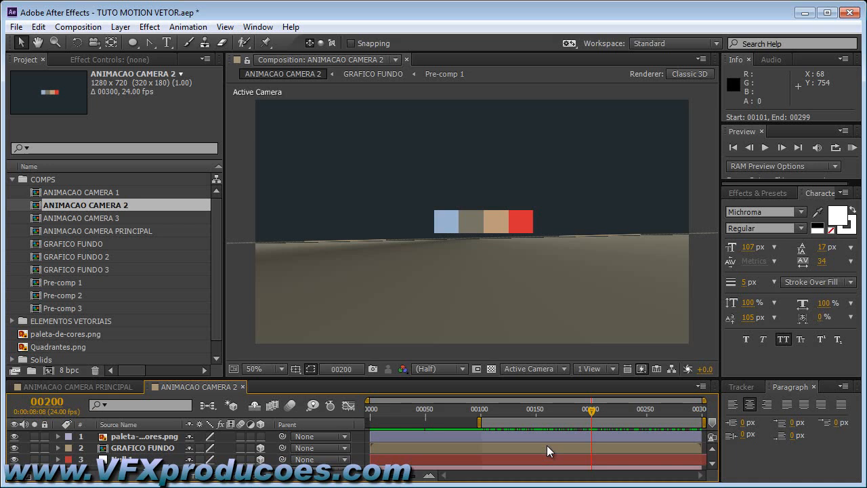
{"action": "key", "text": "n"}
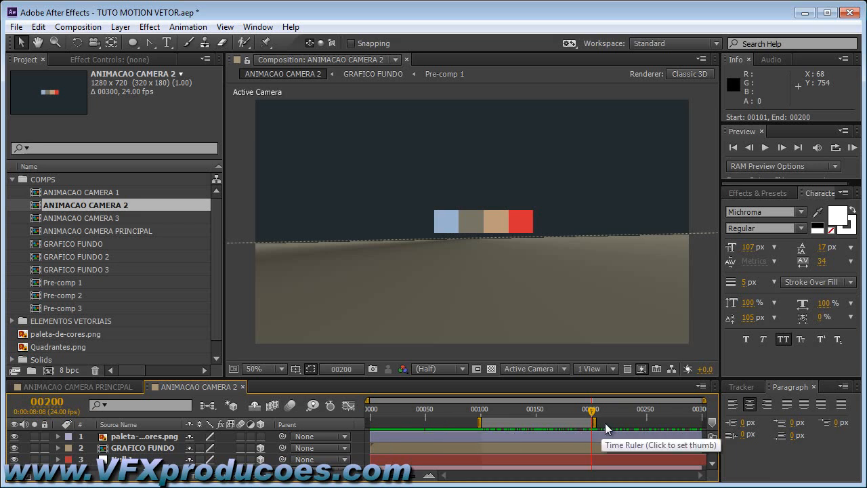
{"action": "right_click", "coordinate": [562, 422]}
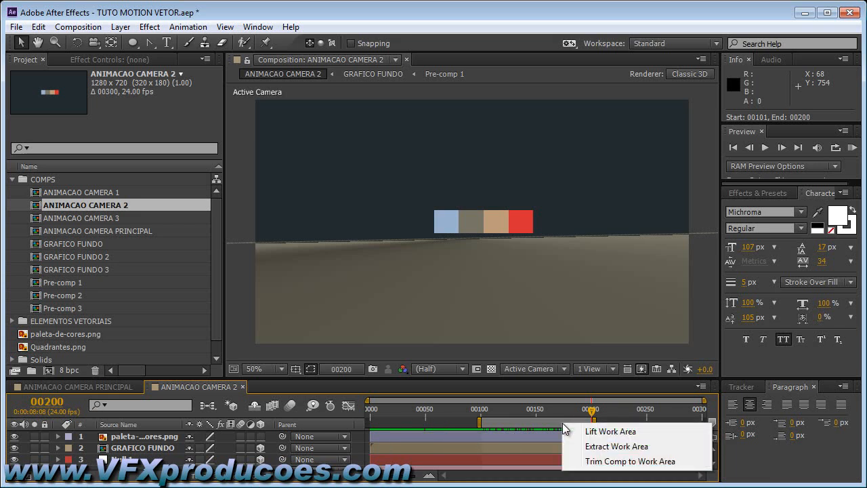
{"action": "left_click", "coordinate": [608, 461]}
{"action": "left_click_drag", "start_coordinate": [389, 410], "coordinate": [700, 409]}
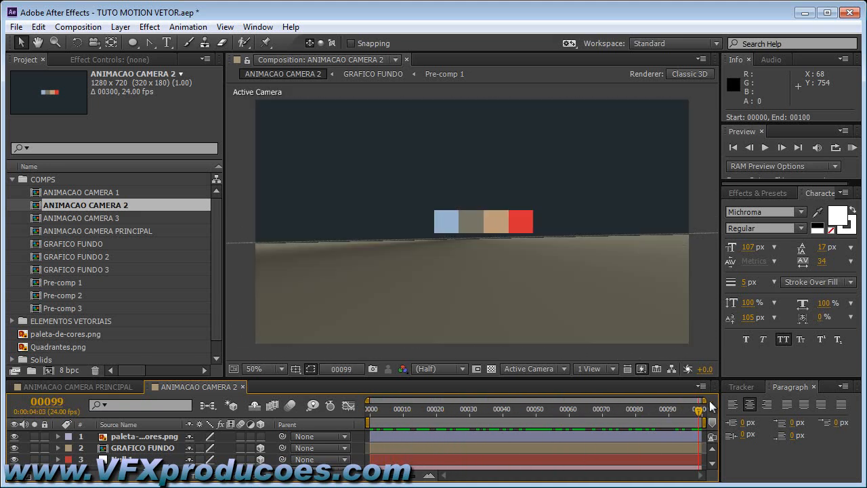
Step: Replace the GRAFICO FUNDO layer in ANIMACAO CAMERA 2 with GRAFICO FUNDO 2, return to frame 0 and close the timeline
{"action": "left_click", "coordinate": [586, 448]}
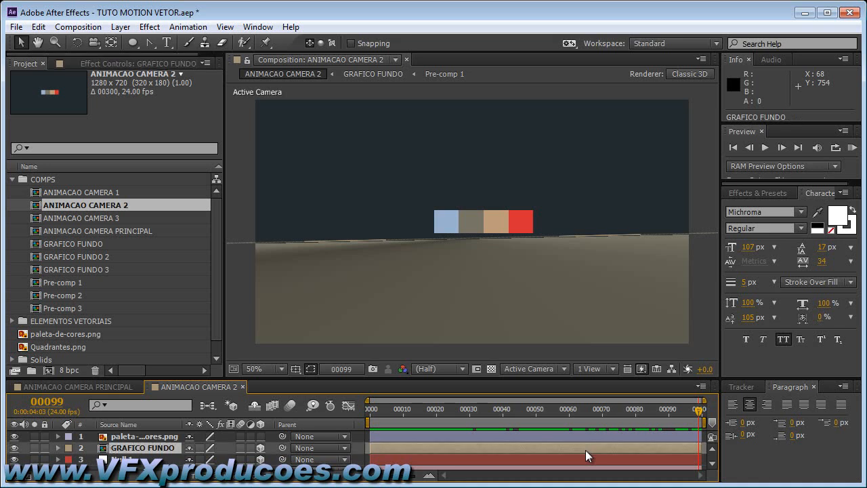
{"action": "left_click", "coordinate": [93, 260]}
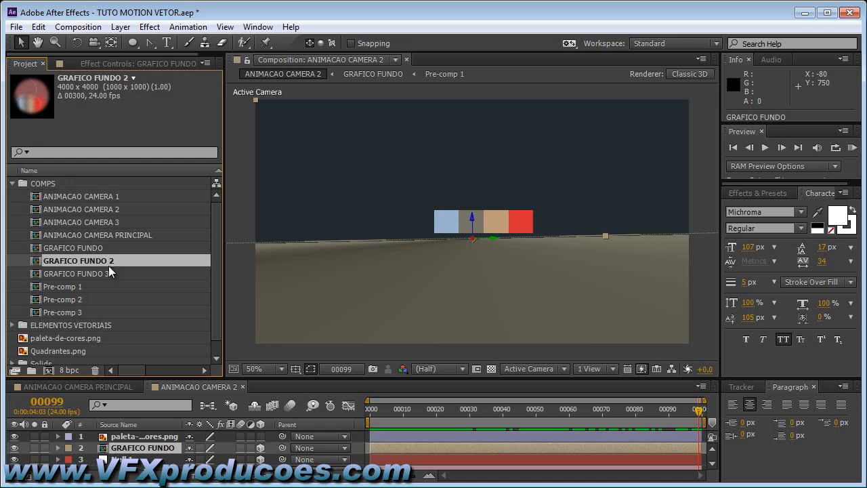
{"action": "left_click_drag", "start_coordinate": [111, 260], "coordinate": [163, 452]}
{"action": "left_click_drag", "start_coordinate": [409, 406], "coordinate": [368, 427]}
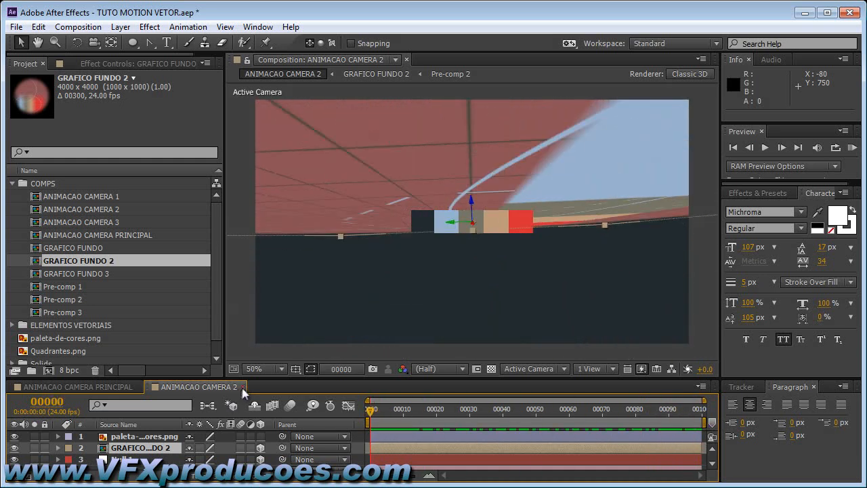
{"action": "left_click", "coordinate": [243, 387]}
Step: Open ANIMACAO CAMERA 3 and replace its GRAFICO FUNDO layer with the GRAFICO FUNDO 3 composition
{"action": "double_click", "coordinate": [61, 221]}
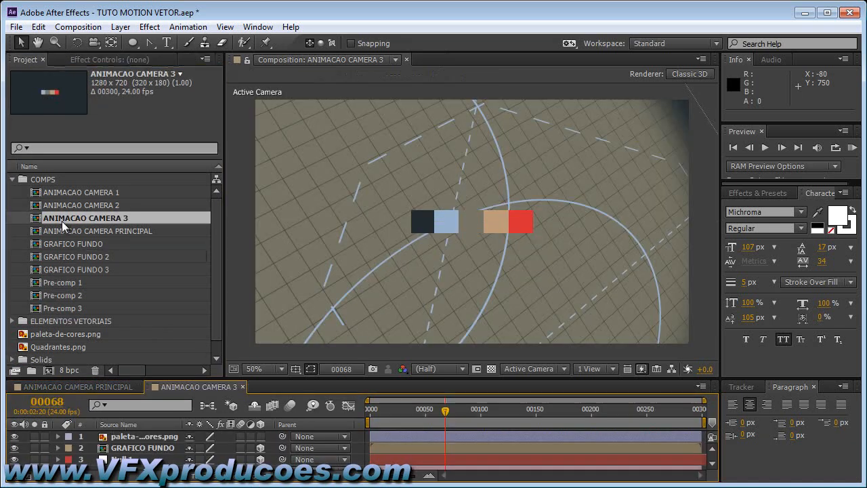
{"action": "left_click", "coordinate": [143, 448]}
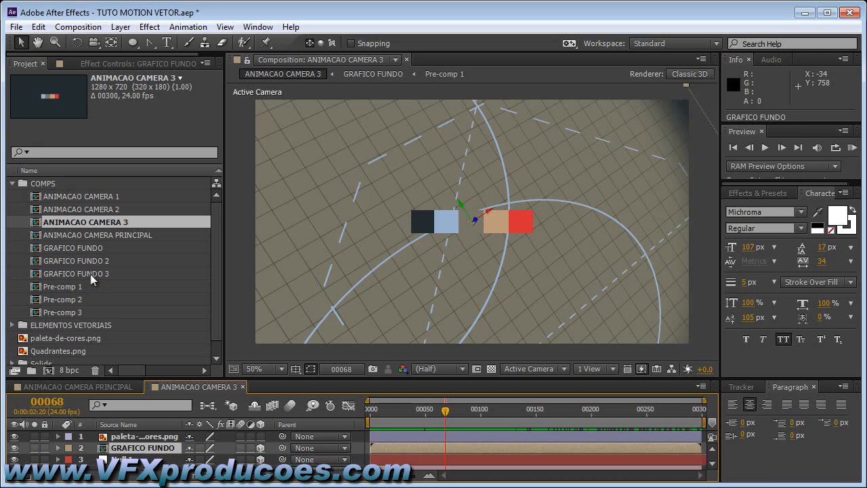
{"action": "left_click_drag", "start_coordinate": [94, 279], "coordinate": [130, 449]}
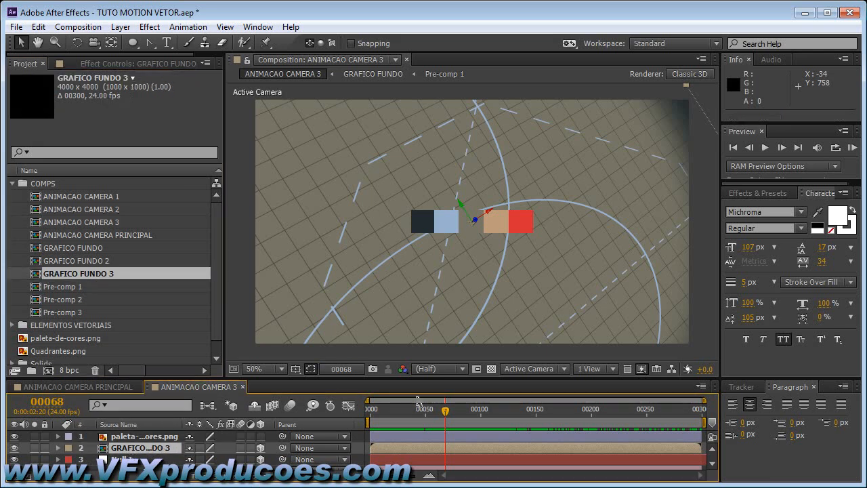
Step: Start the ANIMACAO CAMERA 3 work area at frame 201, trim the composition to it, and return to frame 0
{"action": "left_click_drag", "start_coordinate": [402, 406], "coordinate": [593, 411]}
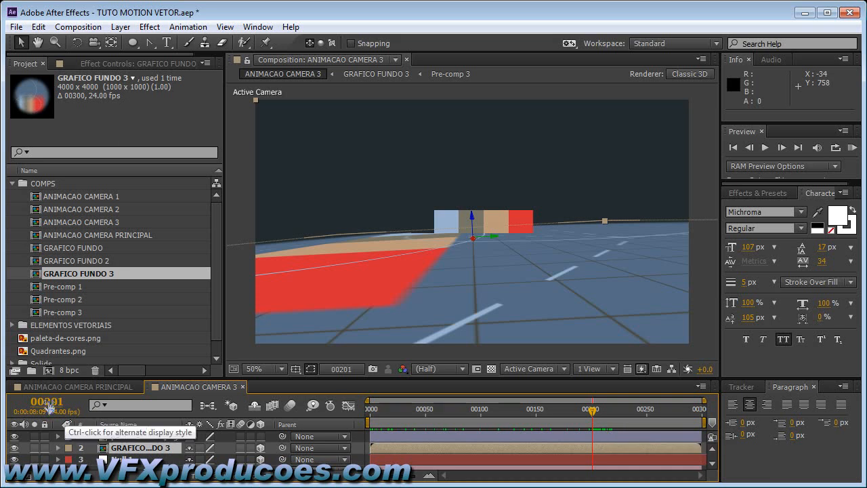
{"action": "key", "text": "b"}
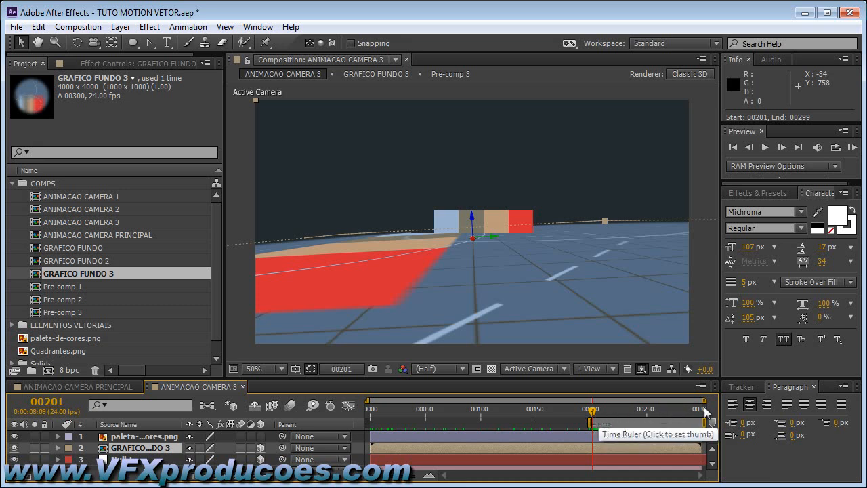
{"action": "right_click", "coordinate": [641, 424]}
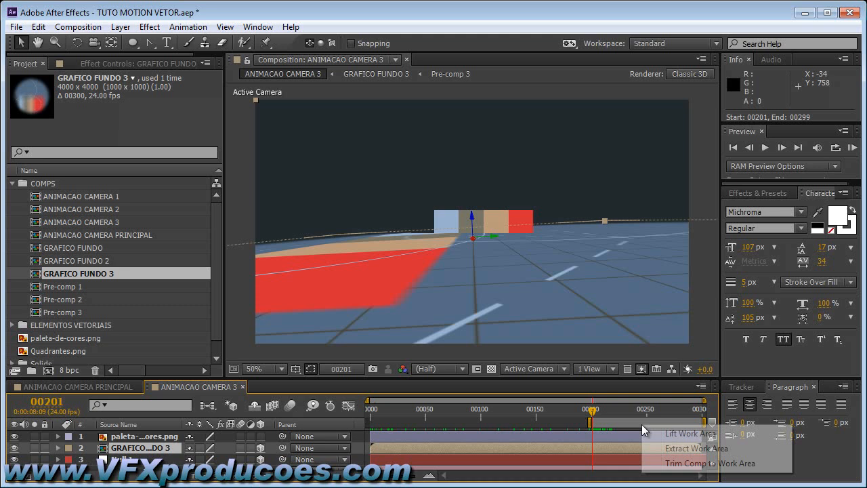
{"action": "left_click", "coordinate": [674, 463]}
{"action": "mouse_move", "coordinate": [375, 413]}
{"action": "left_mouse_down"}
{"action": "mouse_move", "coordinate": [504, 412]}
{"action": "mouse_move", "coordinate": [369, 412]}
{"action": "left_mouse_up"}
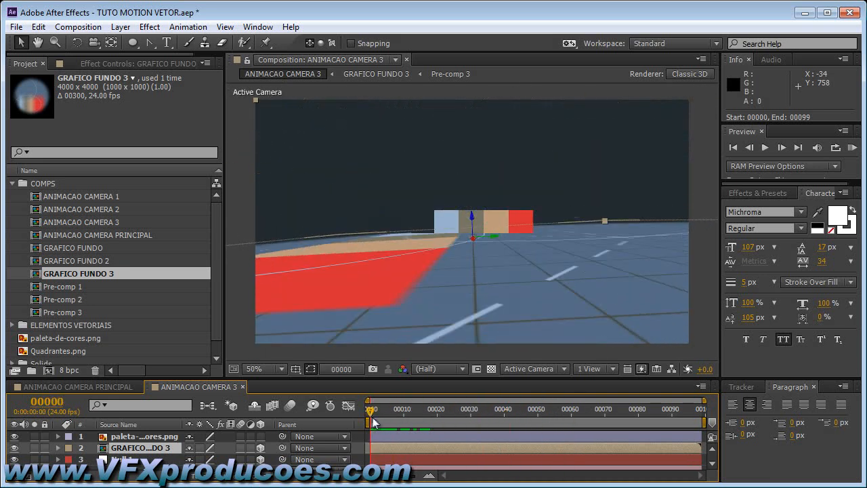
Step: Delete the color palette image layer from ANIMACAO CAMERA 3, keeping the playhead at frame 0
{"action": "left_click", "coordinate": [130, 436]}
{"action": "key", "text": "Delete"}
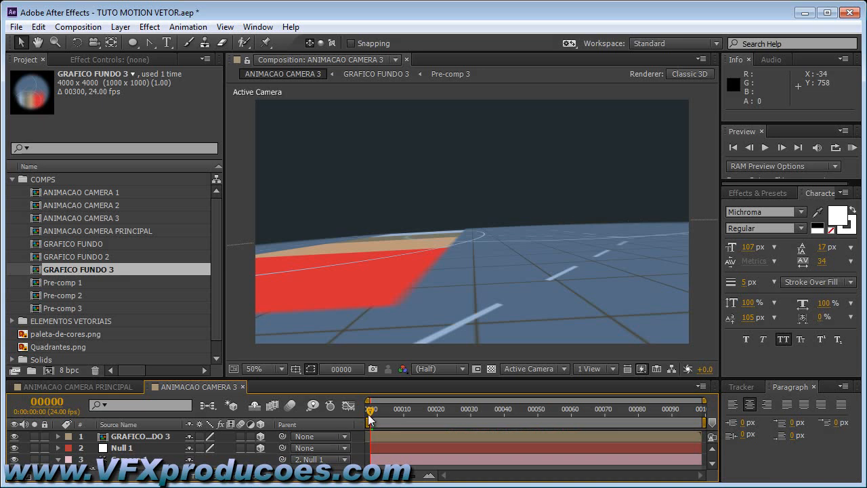
{"action": "mouse_move", "coordinate": [369, 414]}
{"action": "left_mouse_down"}
{"action": "mouse_move", "coordinate": [436, 411]}
{"action": "mouse_move", "coordinate": [354, 408]}
{"action": "left_mouse_up"}
Step: Open ANIMACAO CAMERA 1 and ANIMACAO CAMERA 2 and scrub through each to check how the camera animation ends
{"action": "double_click", "coordinate": [75, 193]}
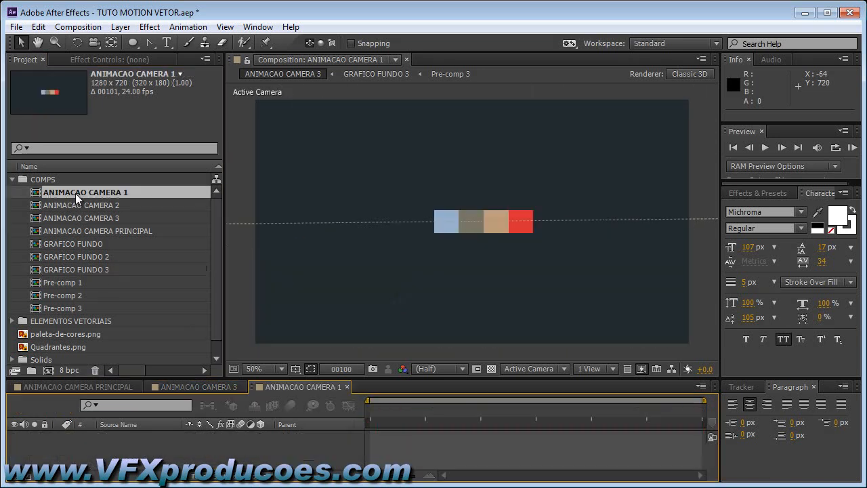
{"action": "left_click_drag", "start_coordinate": [369, 414], "coordinate": [704, 411]}
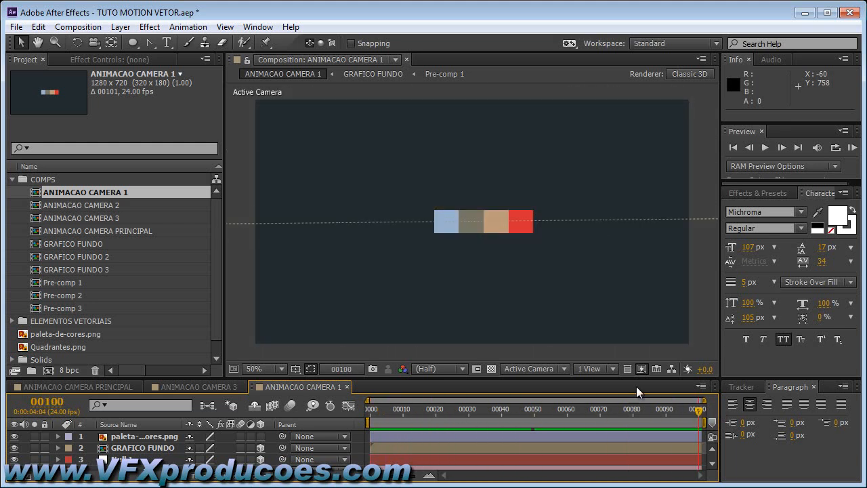
{"action": "double_click", "coordinate": [97, 205]}
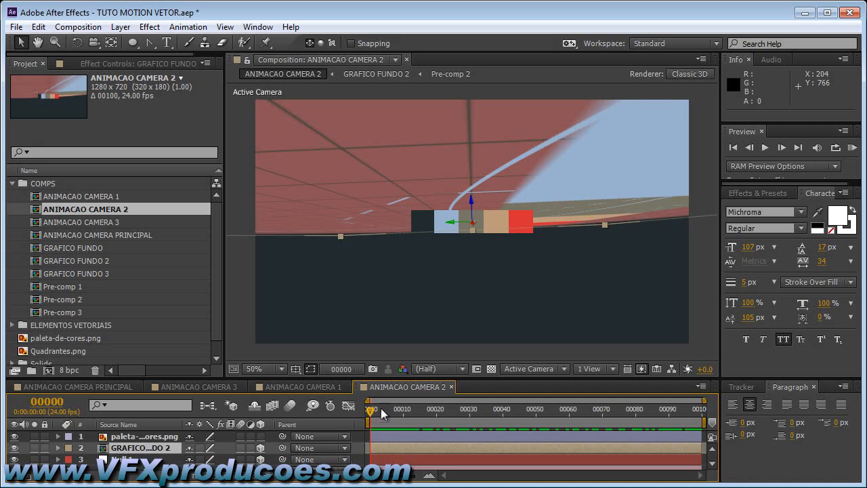
{"action": "left_click_drag", "start_coordinate": [372, 414], "coordinate": [688, 420]}
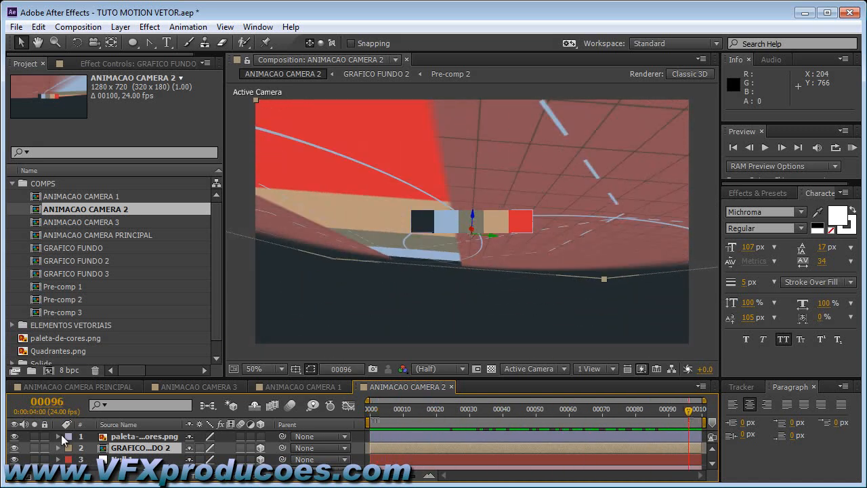
Step: Delete the color palette image layer from ANIMACAO CAMERA 2, and close the timelines of ANIMACAO CAMERA 2 and ANIMACAO CAMERA 1
{"action": "left_click", "coordinate": [125, 436]}
{"action": "key", "text": "Delete"}
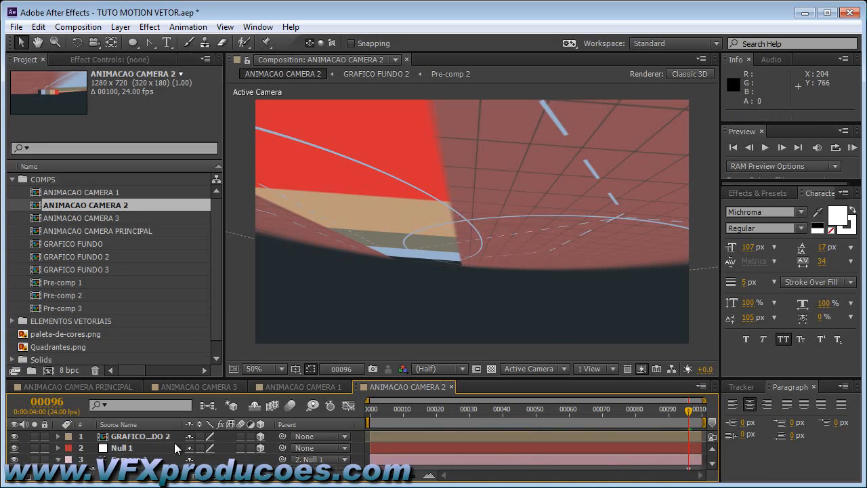
{"action": "left_click", "coordinate": [451, 387]}
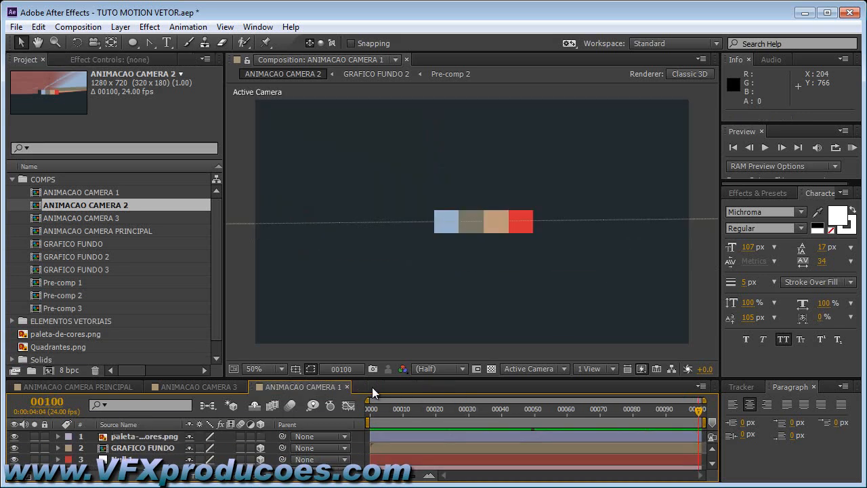
{"action": "left_click", "coordinate": [348, 387]}
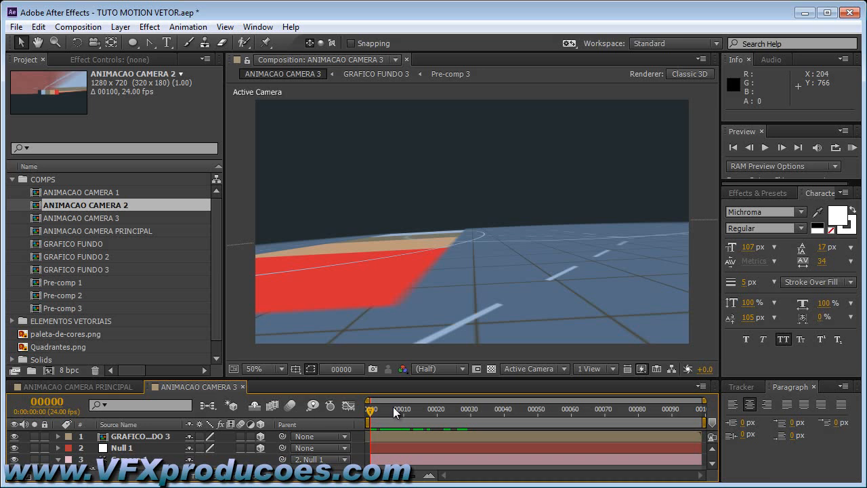
Step: Scrub ANIMACAO CAMERA 3 to frame 47 to check the motion, save the project and close that composition's timeline
{"action": "left_click_drag", "start_coordinate": [371, 411], "coordinate": [525, 411]}
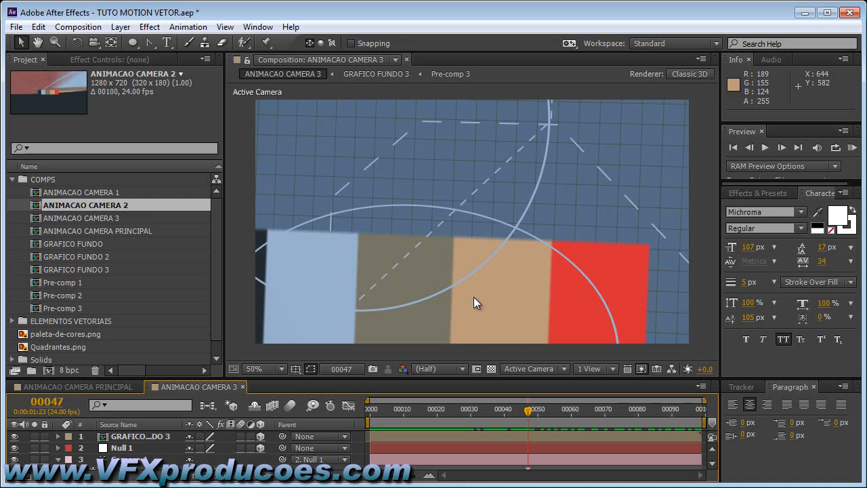
{"action": "key", "text": "ctrl+s"}
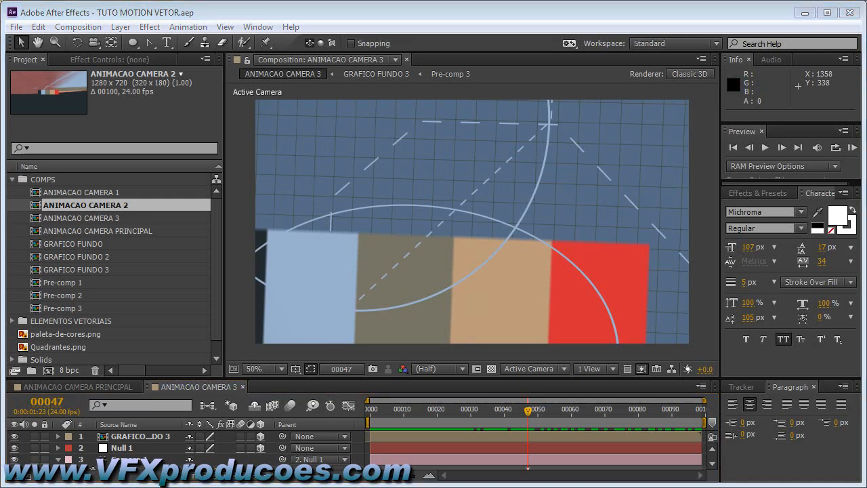
{"action": "left_click", "coordinate": [242, 386]}
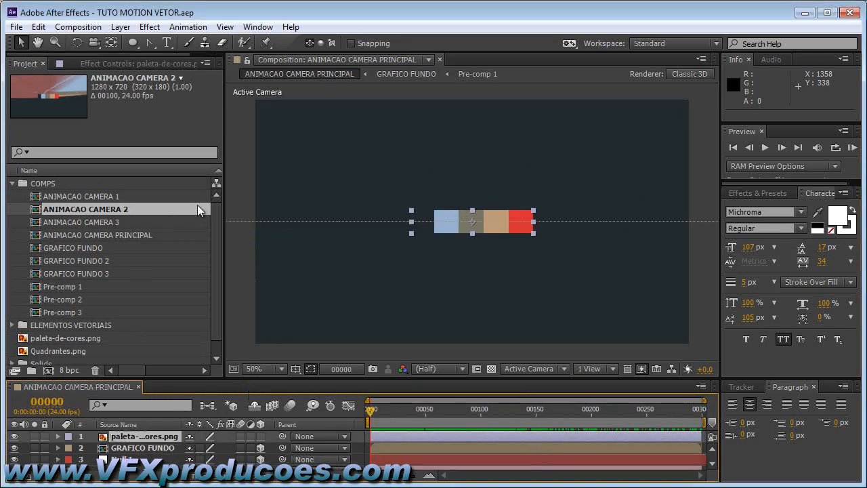
Step: Expand the ELEMENTOS VETORIAIS folder in the project and open the 01_Circular composition
{"action": "scroll", "coordinate": [216, 217], "scroll_direction": "down", "scroll_amount": 1}
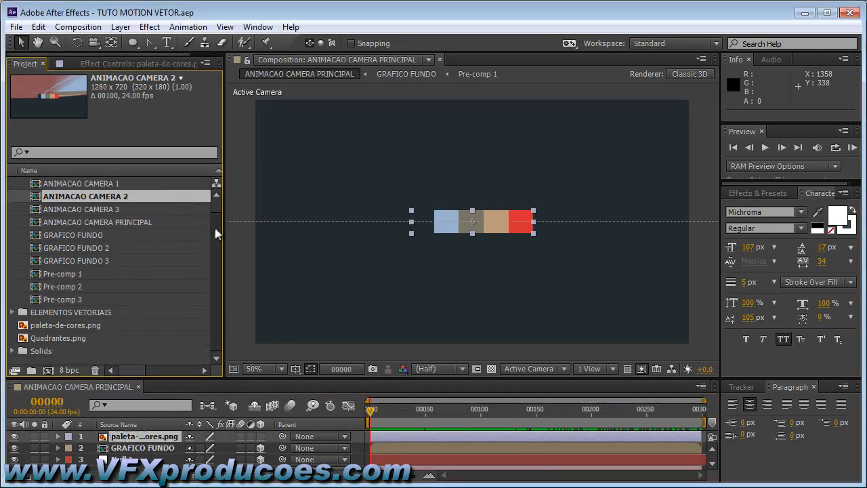
{"action": "left_click", "coordinate": [11, 312]}
{"action": "left_click_drag", "start_coordinate": [218, 287], "coordinate": [216, 254]}
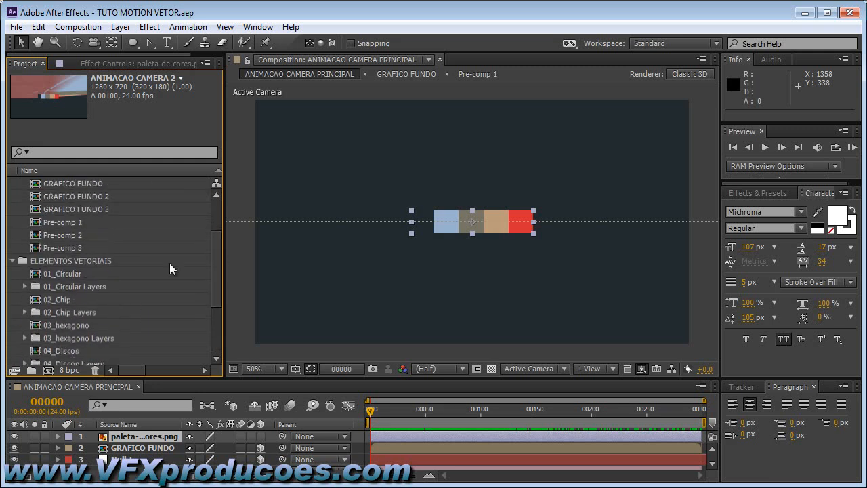
{"action": "left_click", "coordinate": [65, 273]}
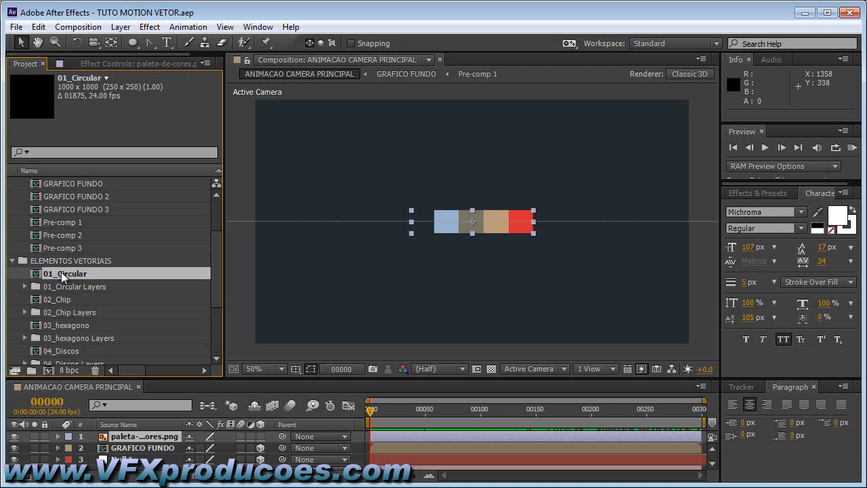
{"action": "double_click", "coordinate": [71, 273]}
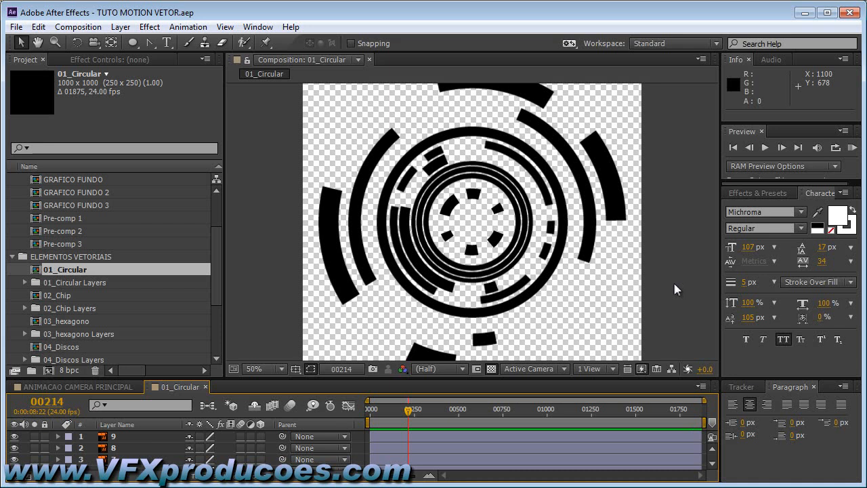
Step: Add paleta-de-cores.png to 01_Circular as the topmost layer, over the circular artwork
{"action": "left_click_drag", "start_coordinate": [219, 264], "coordinate": [217, 326]}
{"action": "left_click_drag", "start_coordinate": [58, 323], "coordinate": [82, 432]}
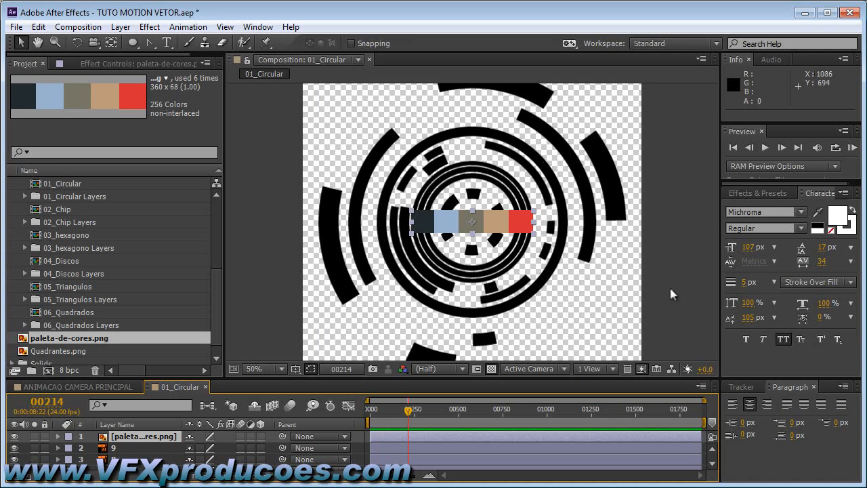
{"action": "left_click_drag", "start_coordinate": [669, 287], "coordinate": [668, 262]}
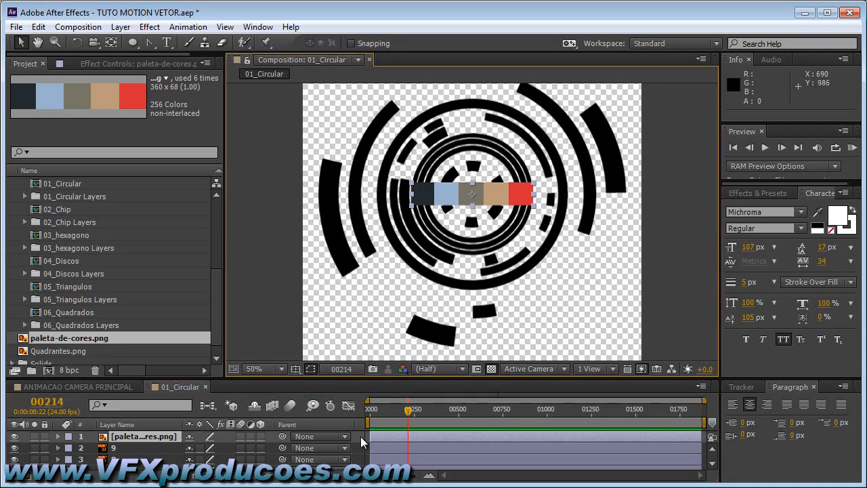
Step: Select layer 9 in 01_Circular and solo it briefly to check which shapes it contains
{"action": "left_click", "coordinate": [712, 464]}
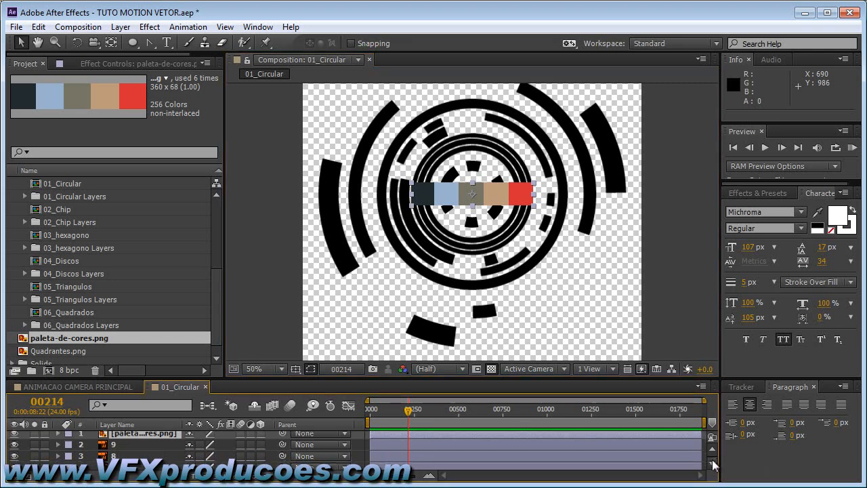
{"action": "left_click", "coordinate": [712, 439]}
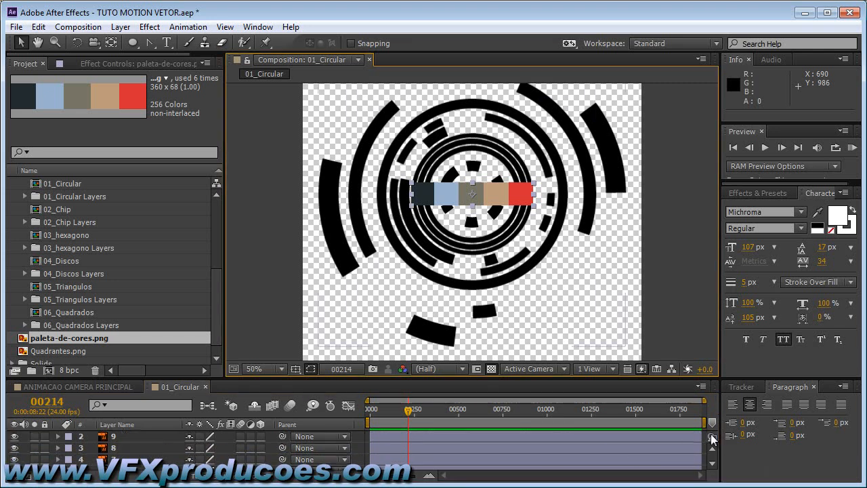
{"action": "left_click", "coordinate": [152, 436]}
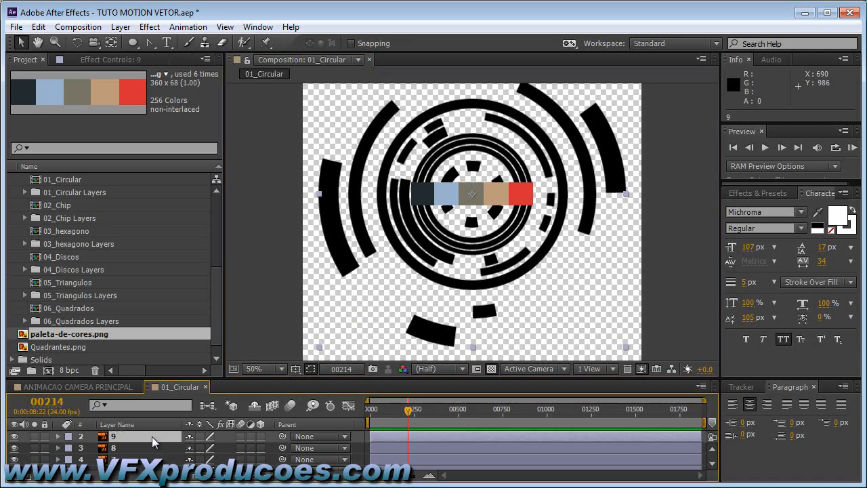
{"action": "left_click", "coordinate": [35, 437]}
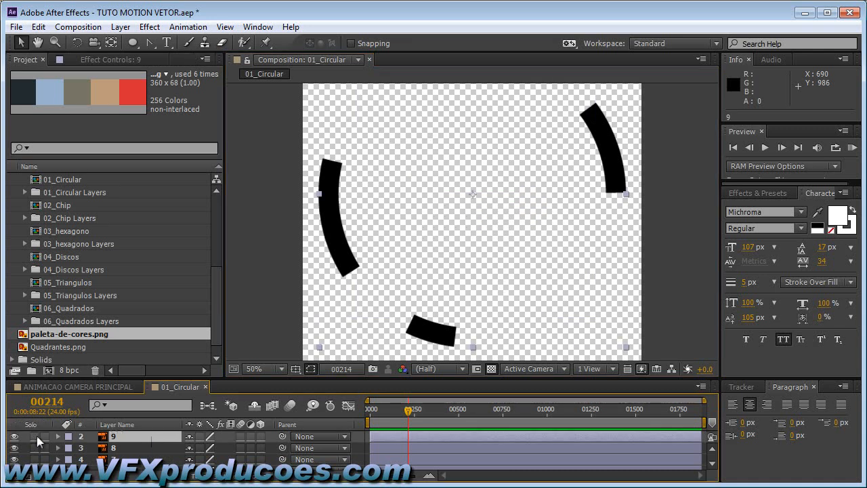
{"action": "left_click", "coordinate": [36, 438]}
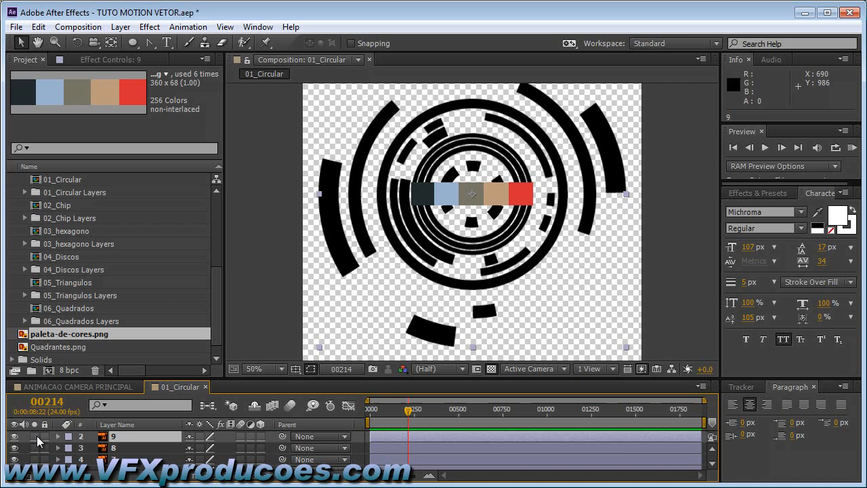
Step: Apply the Fill effect to layer 9 and sample its color from the palette's red swatch
{"action": "left_click", "coordinate": [144, 29]}
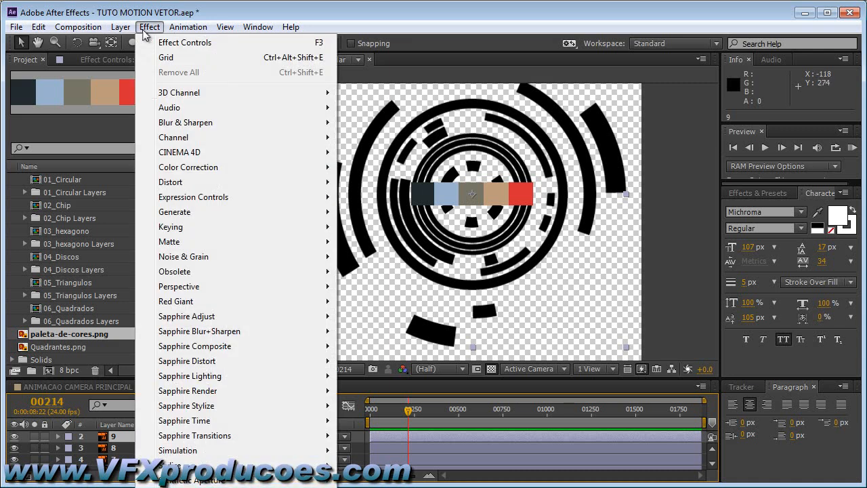
{"action": "mouse_move", "coordinate": [178, 211]}
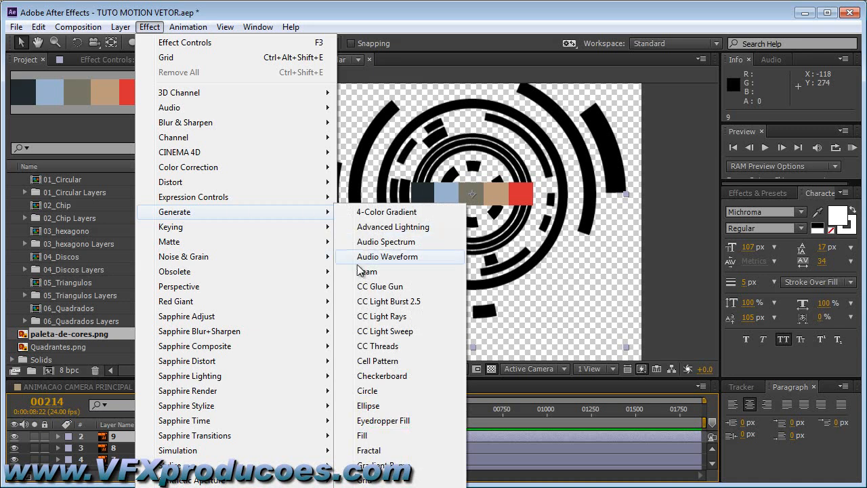
{"action": "left_click", "coordinate": [361, 435]}
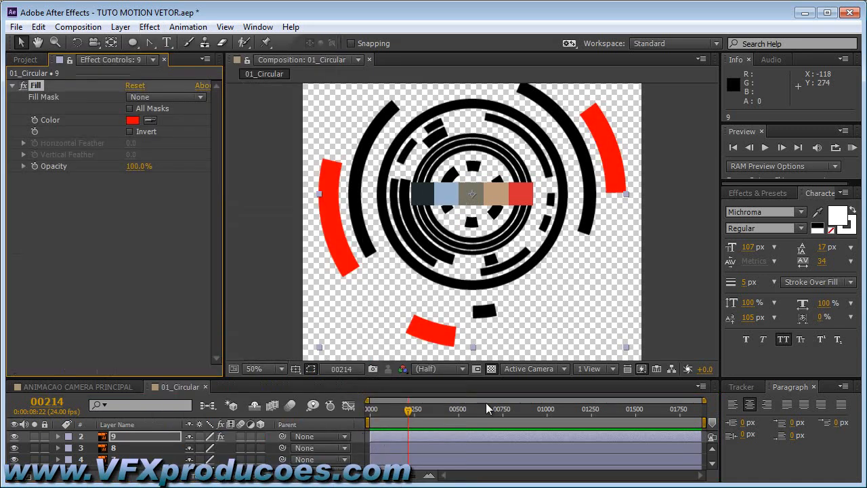
{"action": "left_click", "coordinate": [149, 121]}
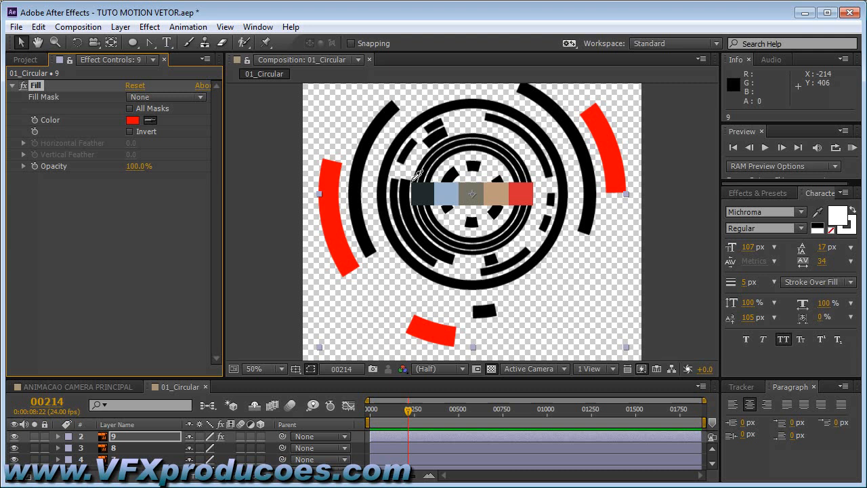
{"action": "left_click", "coordinate": [506, 186]}
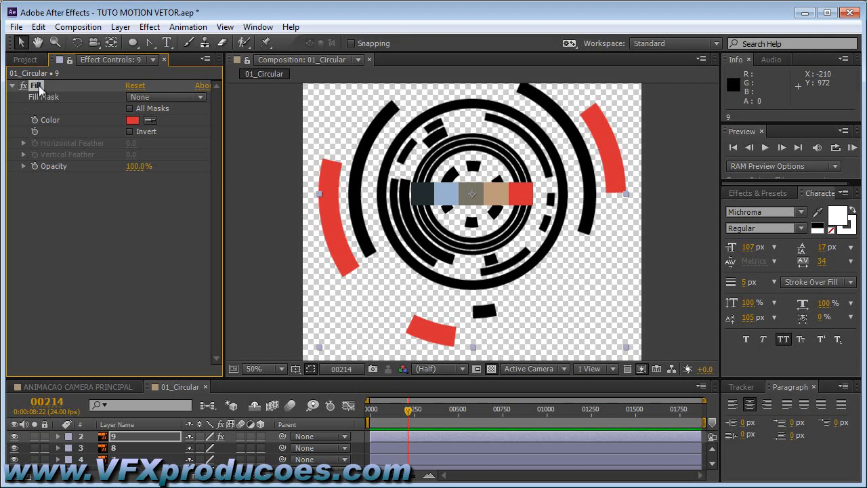
Step: Copy layer 9's Fill effect onto layer 8 and sample the palette's light blue as its color
{"action": "left_click", "coordinate": [115, 447]}
{"action": "key", "text": "ctrl+v"}
{"action": "left_click", "coordinate": [150, 122]}
{"action": "left_click", "coordinate": [451, 196]}
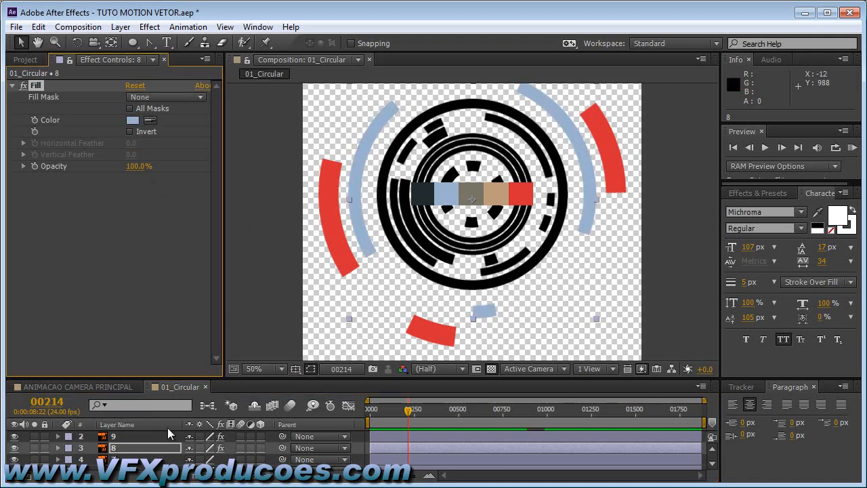
Step: Paste the copied Fill effect onto layer 7 and sample the palette's olive gray as its color
{"action": "left_click", "coordinate": [137, 459]}
{"action": "key", "text": "ctrl+v"}
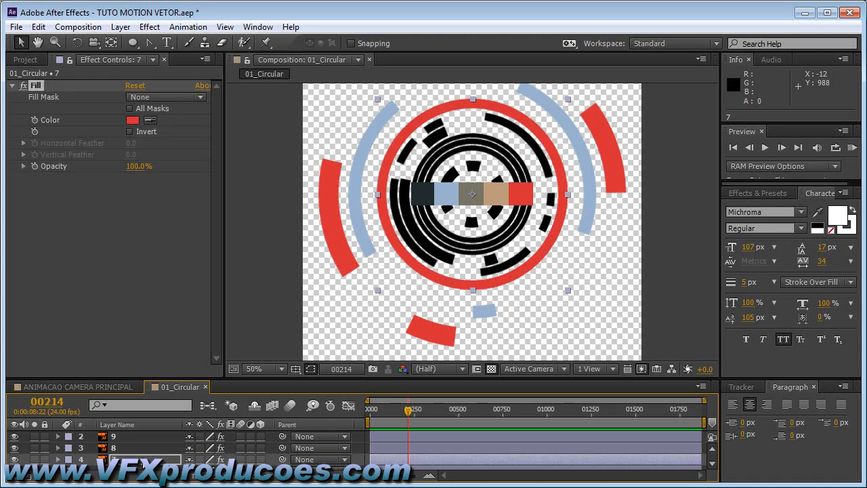
{"action": "left_click", "coordinate": [149, 119]}
{"action": "left_click", "coordinate": [470, 200]}
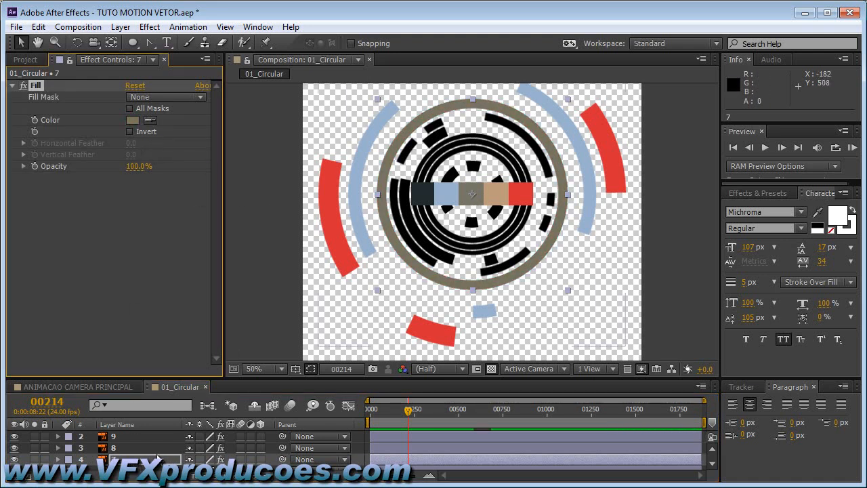
Step: Give layer 6 the same Fill effect, with its color sampled from the palette's tan swatch
{"action": "scroll", "coordinate": [707, 463], "scroll_direction": "down", "scroll_amount": 2}
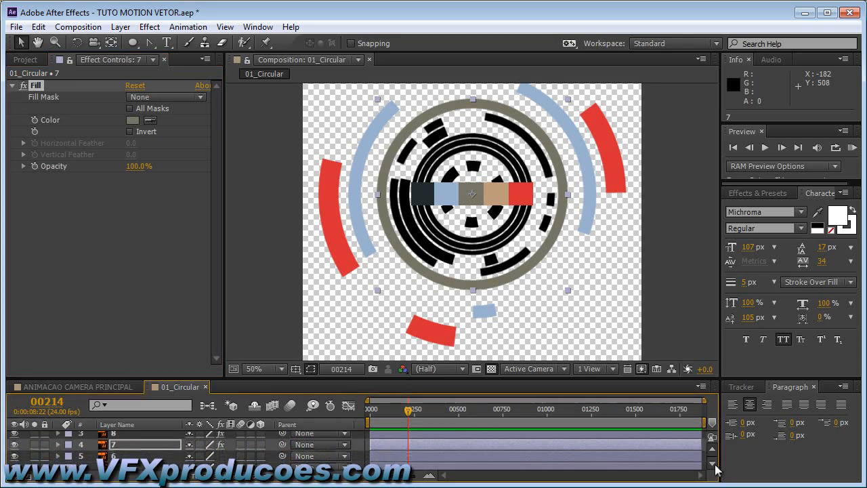
{"action": "left_click", "coordinate": [129, 448]}
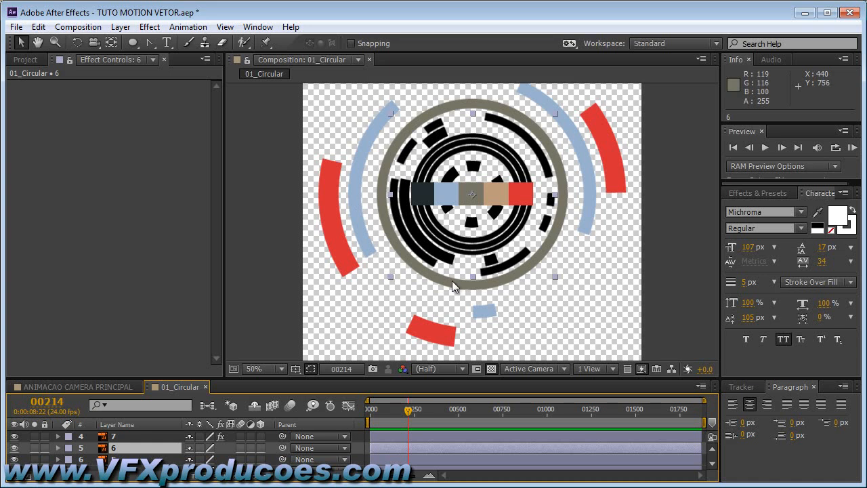
{"action": "key", "text": "ctrl+alt+shift+e"}
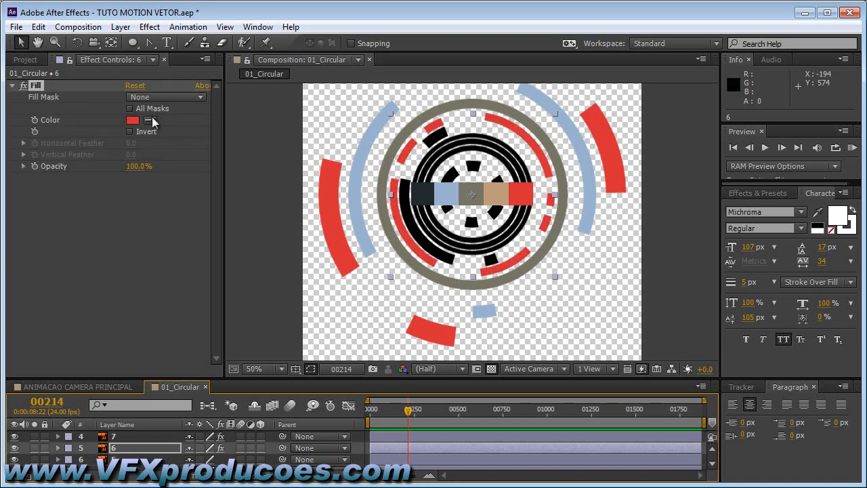
{"action": "left_click", "coordinate": [497, 194]}
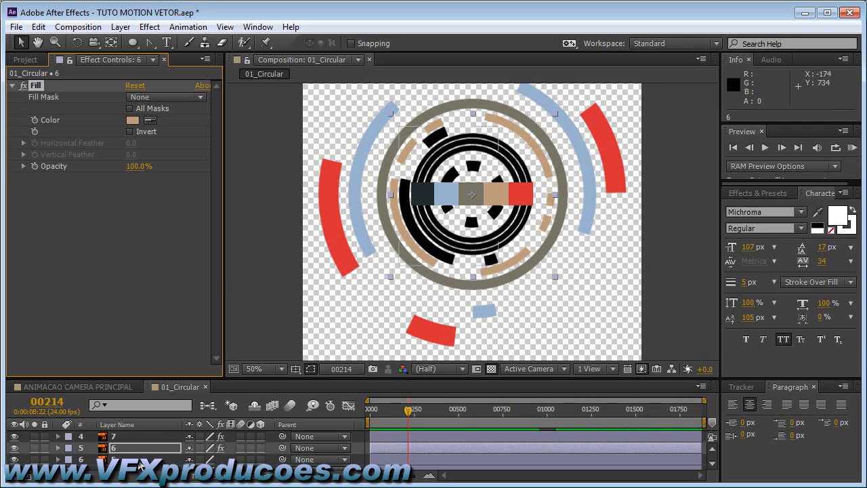
Step: Give layer 5 the same Fill effect, with light blue sampled as its color
{"action": "left_click", "coordinate": [138, 460]}
{"action": "key", "text": "ctrl+alt+shift+e"}
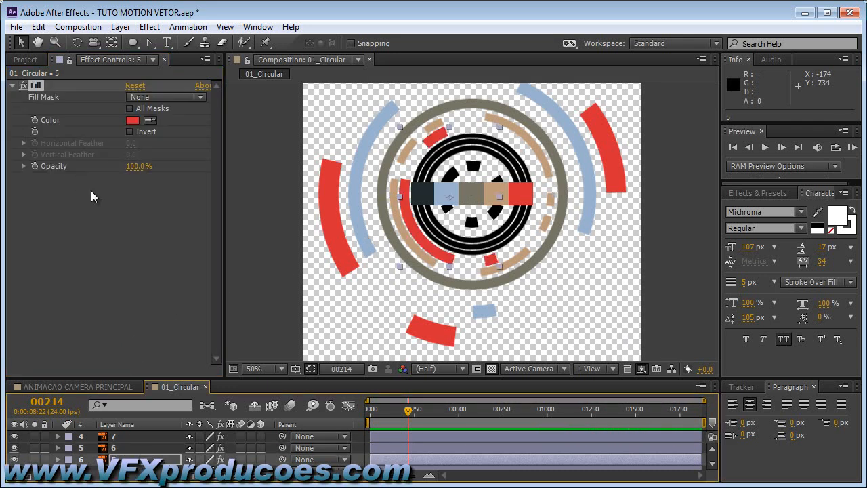
{"action": "left_click", "coordinate": [150, 119]}
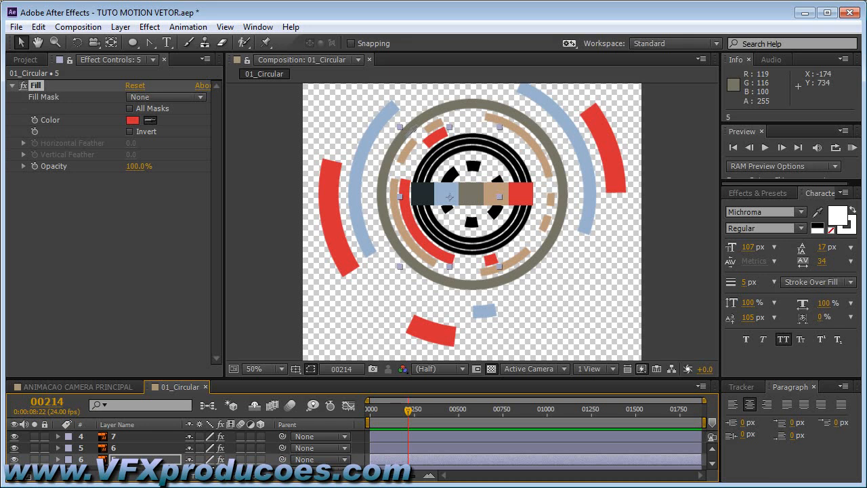
{"action": "left_click", "coordinate": [371, 134]}
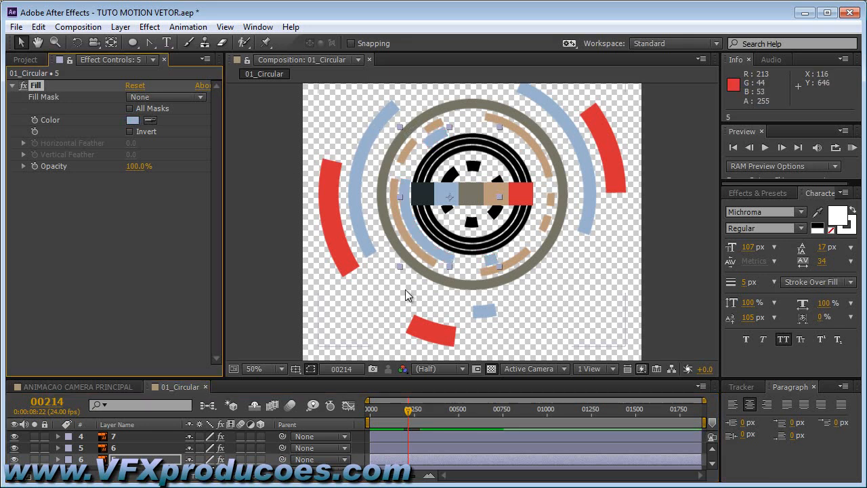
Step: Paste the Fill effect onto layer 4 and sample the palette's dark navy swatch as its color
{"action": "scroll", "coordinate": [227, 454], "scroll_direction": "down", "scroll_amount": 2}
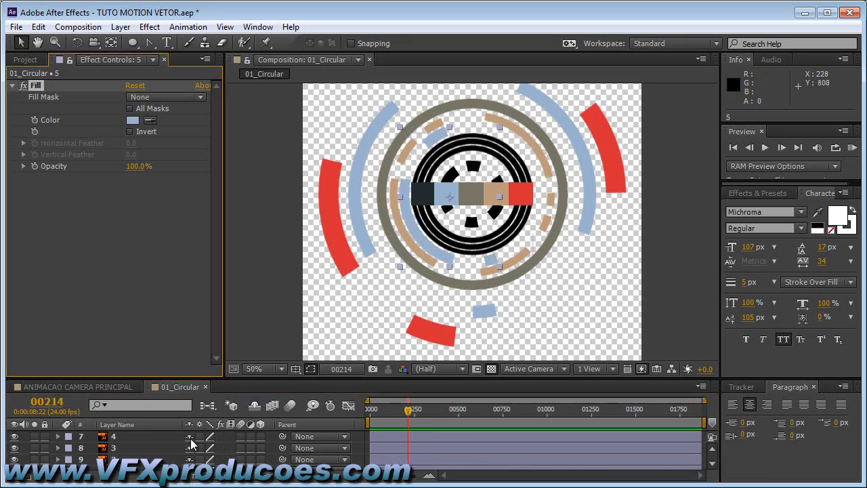
{"action": "left_click", "coordinate": [134, 435]}
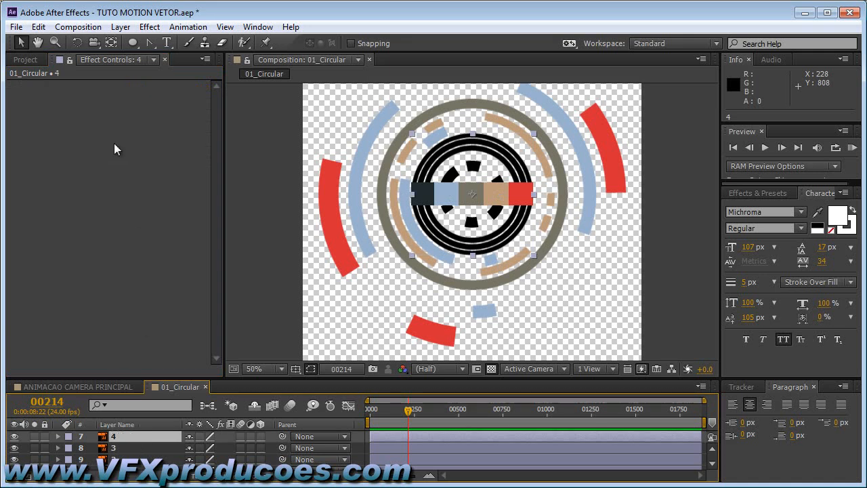
{"action": "key", "text": "ctrl+v"}
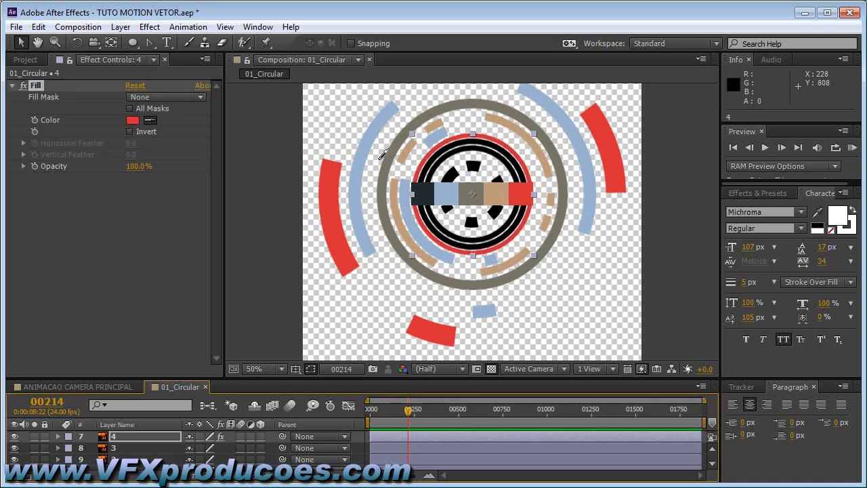
{"action": "left_click", "coordinate": [419, 192]}
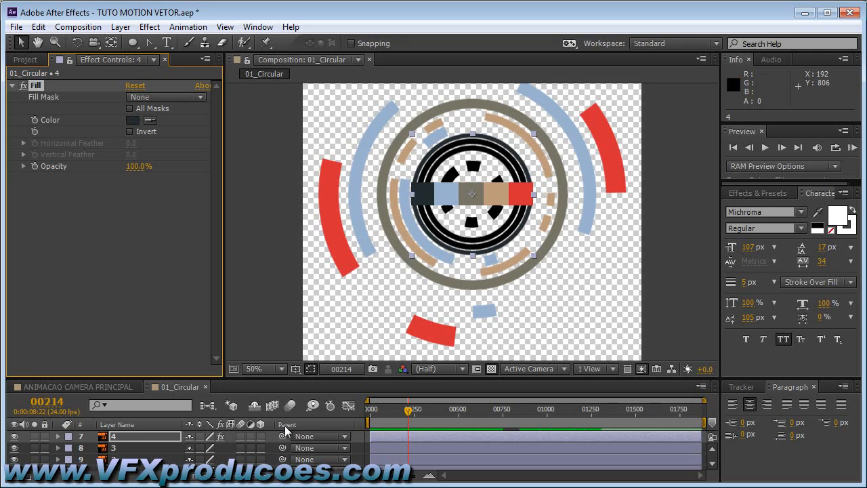
Step: Paste the Fill effect onto layer 3 and sample the palette's tan swatch as its color
{"action": "left_click", "coordinate": [121, 449]}
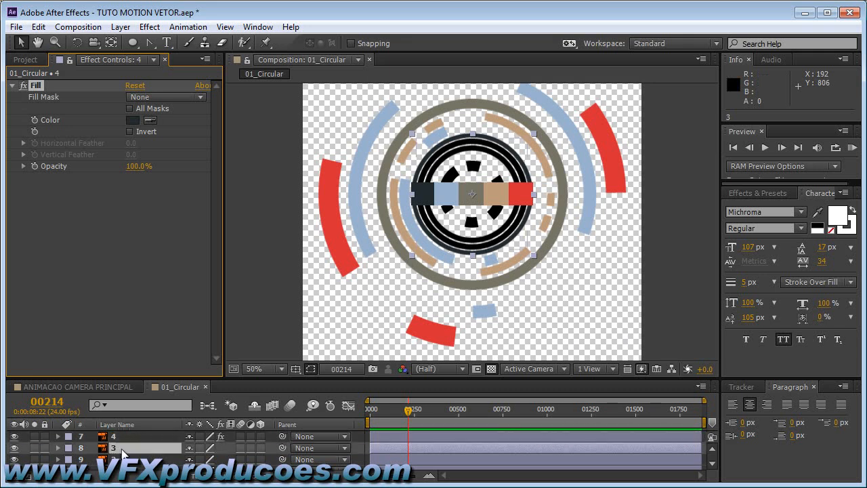
{"action": "key", "text": "ctrl+v"}
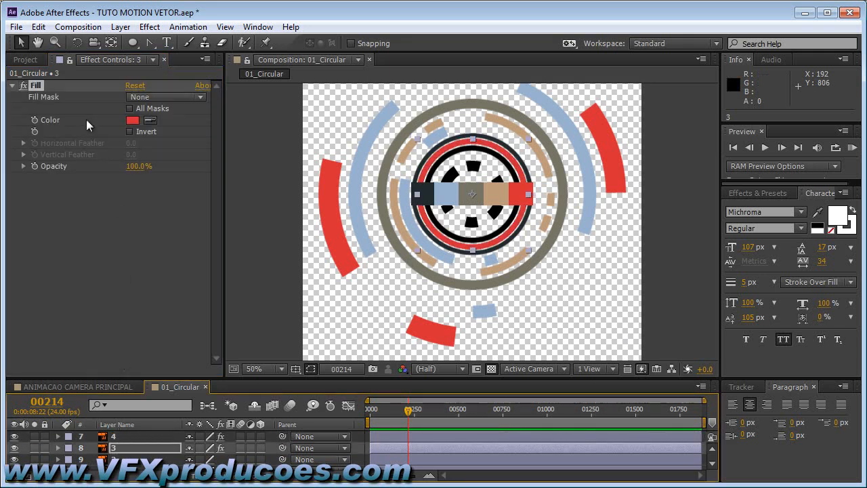
{"action": "left_click", "coordinate": [150, 120]}
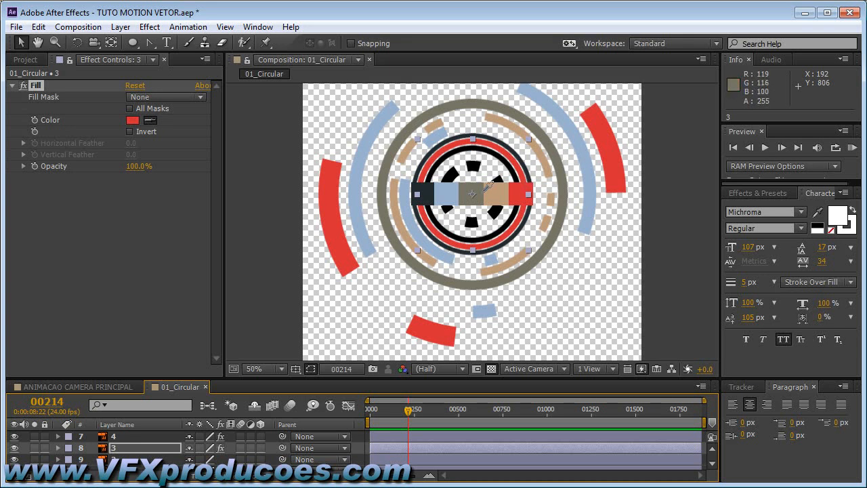
{"action": "left_click", "coordinate": [491, 187]}
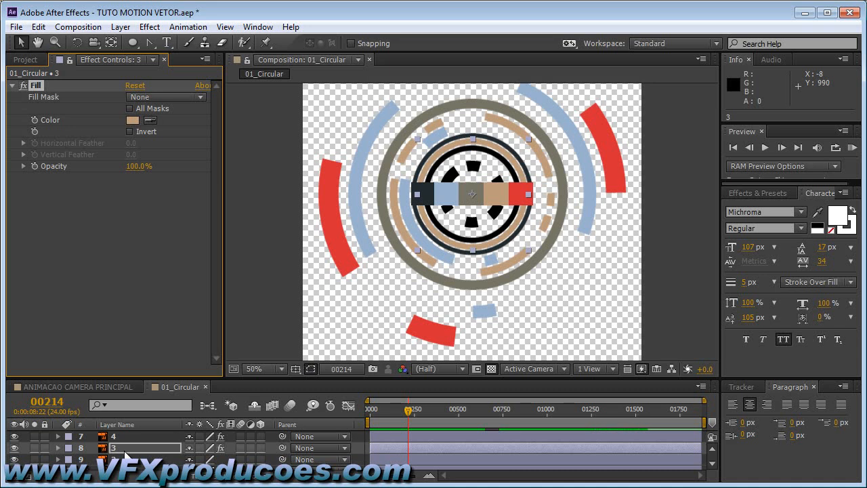
Step: Paste the Fill effect onto layer 2 and sample the palette's dark navy swatch as its color
{"action": "left_click", "coordinate": [124, 459]}
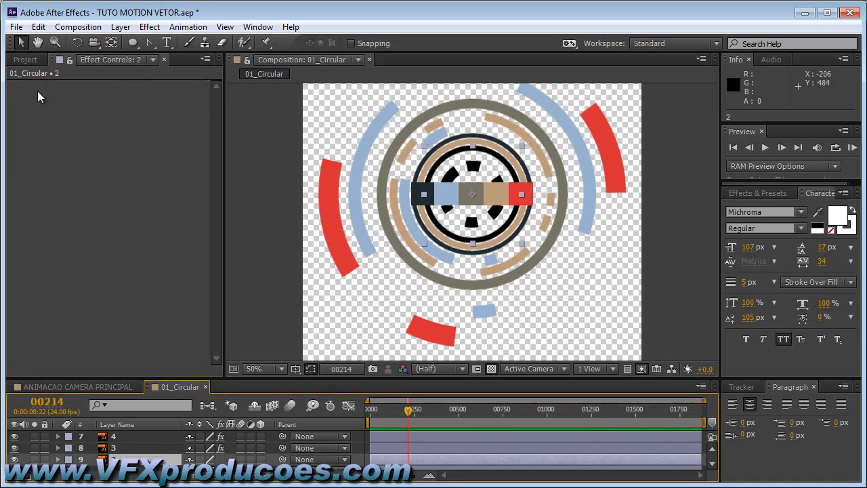
{"action": "key", "text": "ctrl+alt+shift+e"}
{"action": "left_click", "coordinate": [149, 119]}
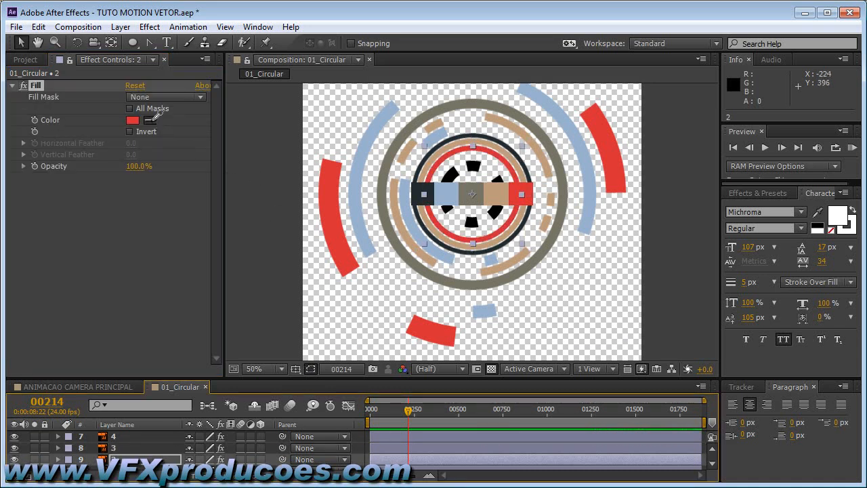
{"action": "left_click", "coordinate": [426, 190]}
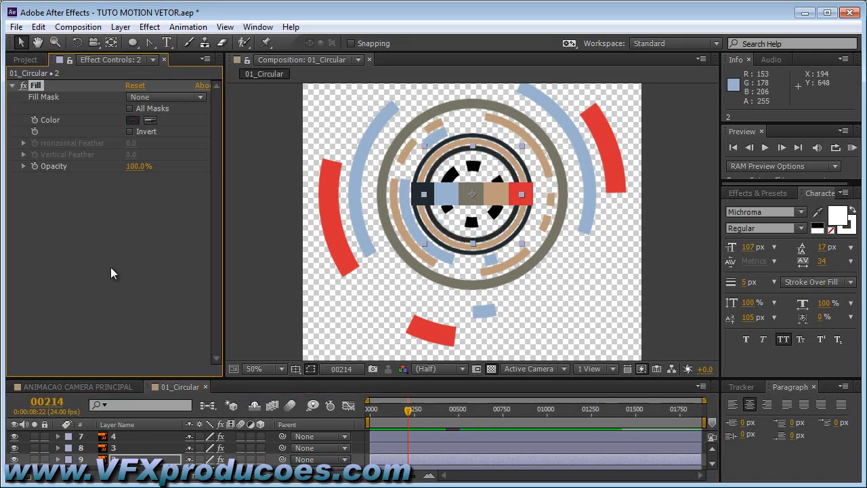
Step: Paste the Fill effect onto layer 1, keeping its red color
{"action": "scroll", "coordinate": [146, 453], "scroll_direction": "down", "scroll_amount": 1}
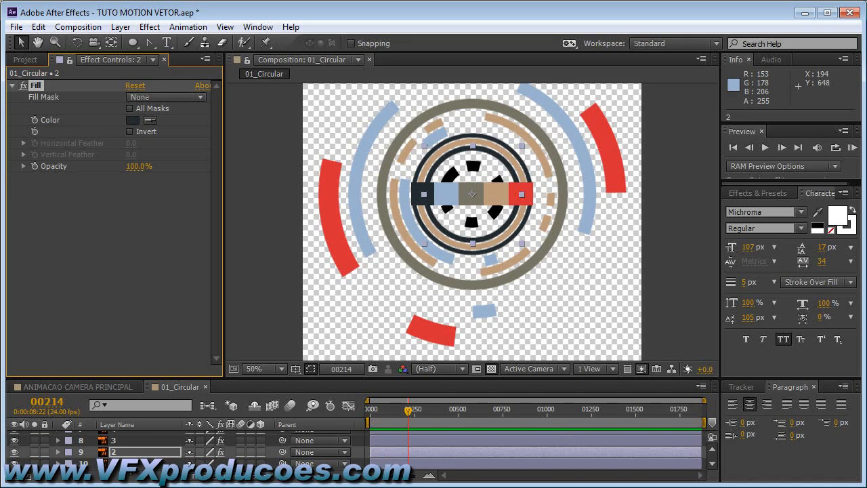
{"action": "left_click", "coordinate": [145, 463]}
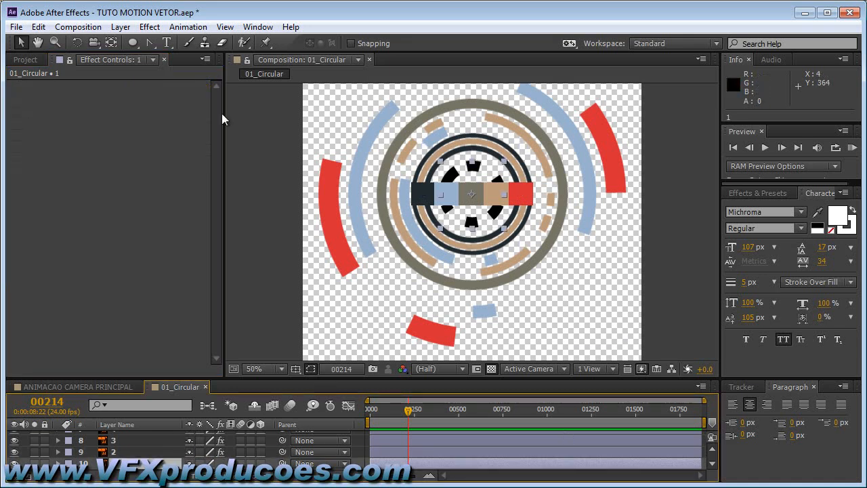
{"action": "key", "text": "ctrl+alt+shift+e"}
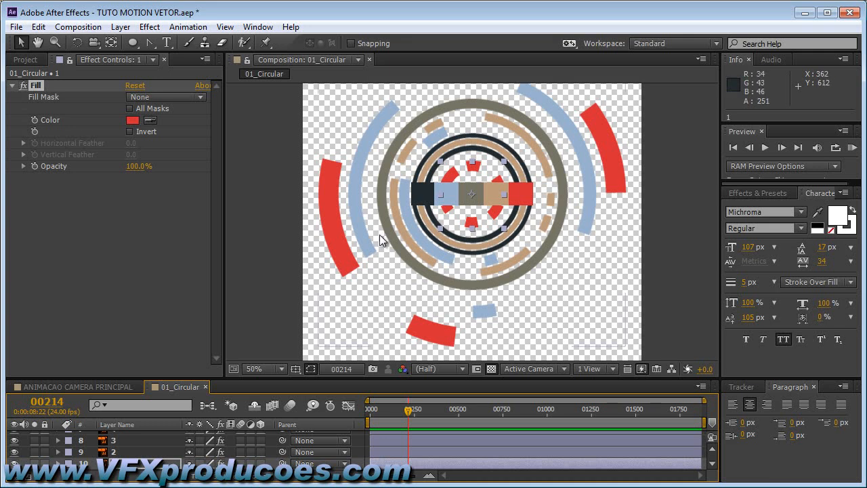
Step: Show the layers' source names and delete the palette image layer from the 01_Circular composition
{"action": "scroll", "coordinate": [711, 452], "scroll_direction": "up", "scroll_amount": 1}
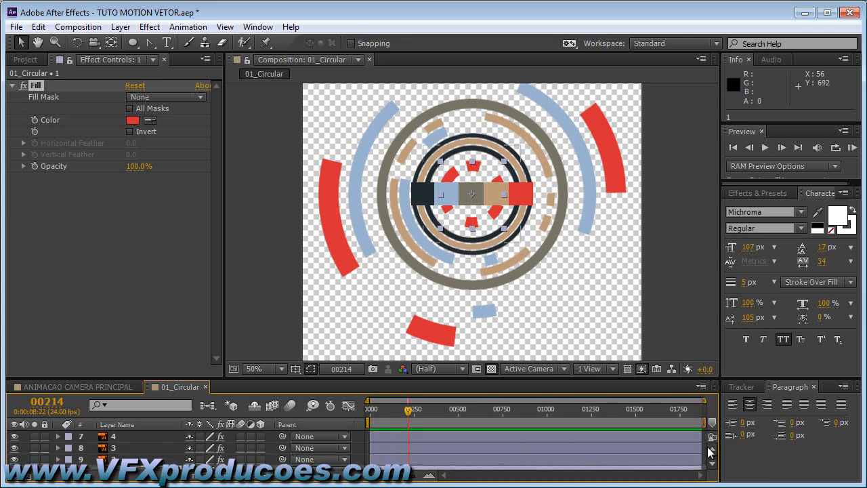
{"action": "scroll", "coordinate": [142, 447], "scroll_direction": "up", "scroll_amount": 6}
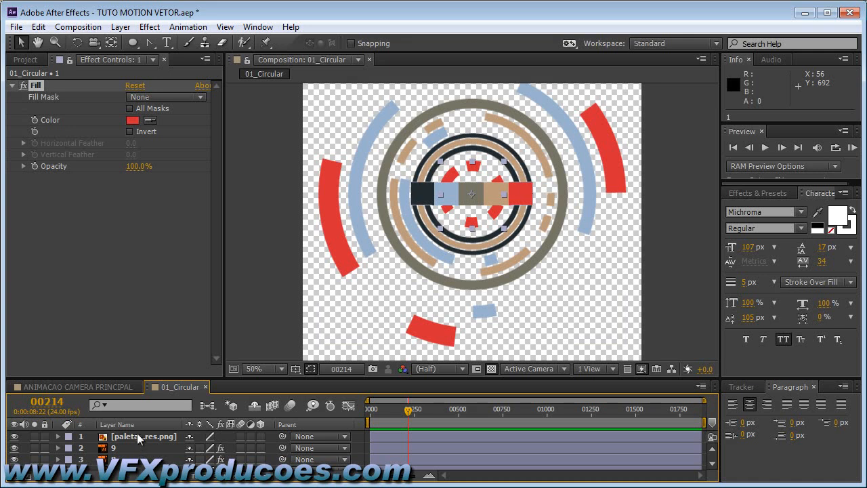
{"action": "left_click", "coordinate": [132, 425]}
{"action": "left_click", "coordinate": [135, 435]}
{"action": "key", "text": "Delete"}
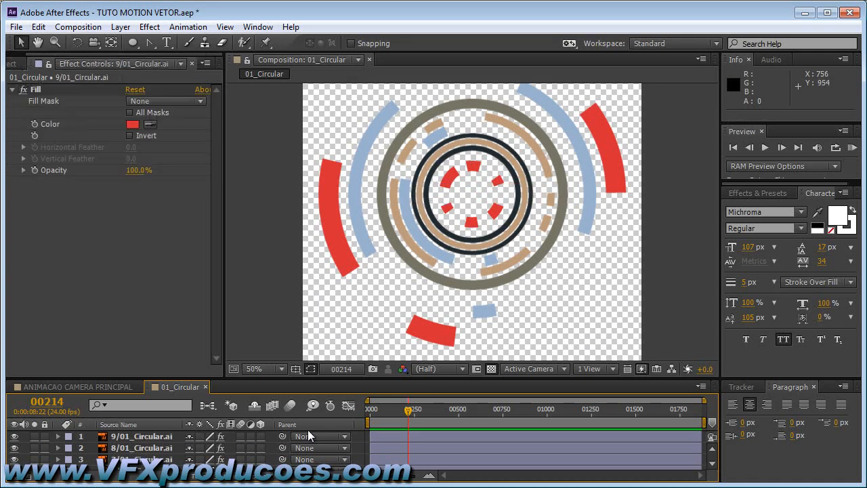
Step: Turn all nine circular layers into 3D layers
{"action": "left_click_drag", "start_coordinate": [262, 377], "coordinate": [267, 334]}
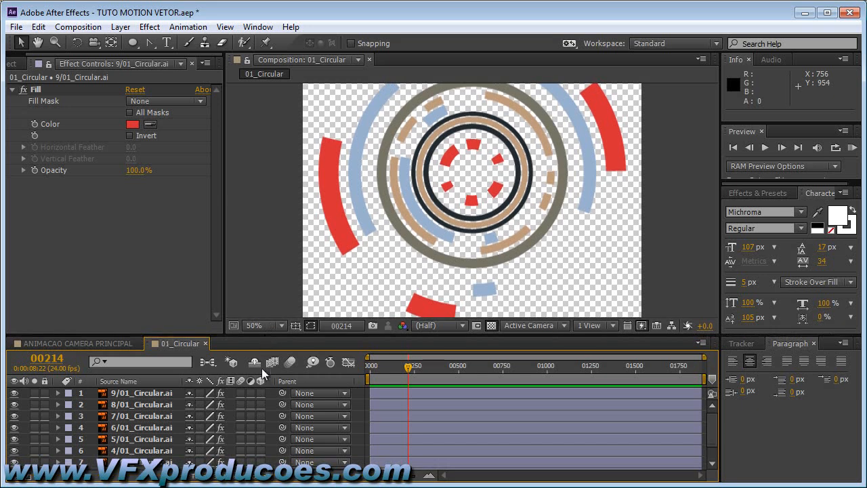
{"action": "left_click", "coordinate": [260, 439]}
{"action": "scroll", "coordinate": [283, 422], "scroll_direction": "down", "scroll_amount": 1}
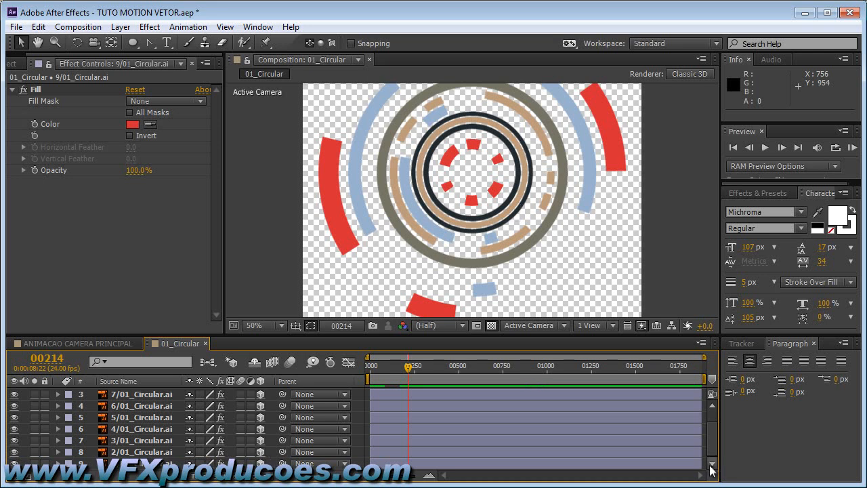
{"action": "scroll", "coordinate": [344, 441], "scroll_direction": "up", "scroll_amount": 1}
{"action": "scroll", "coordinate": [363, 427], "scroll_direction": "down", "scroll_amount": 1}
Step: Enable Continuously Rasterize for all nine circular layers
{"action": "left_click_drag", "start_coordinate": [200, 394], "coordinate": [202, 463]}
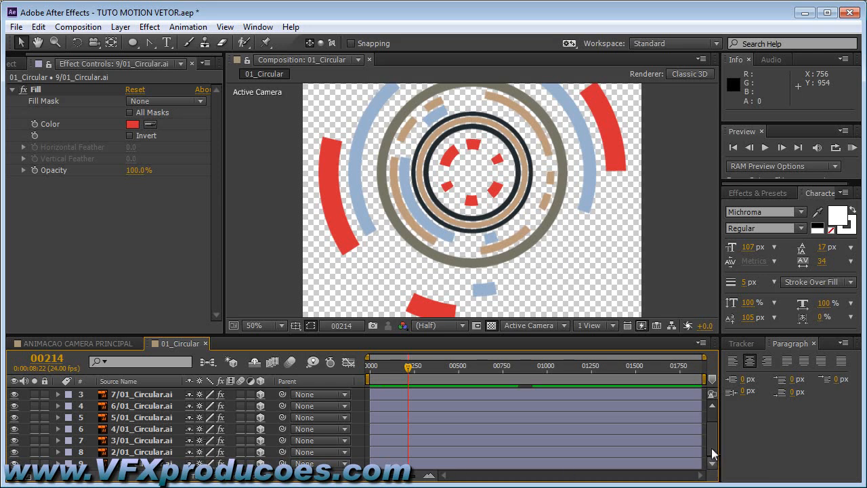
{"action": "left_click_drag", "start_coordinate": [640, 335], "coordinate": [657, 226]}
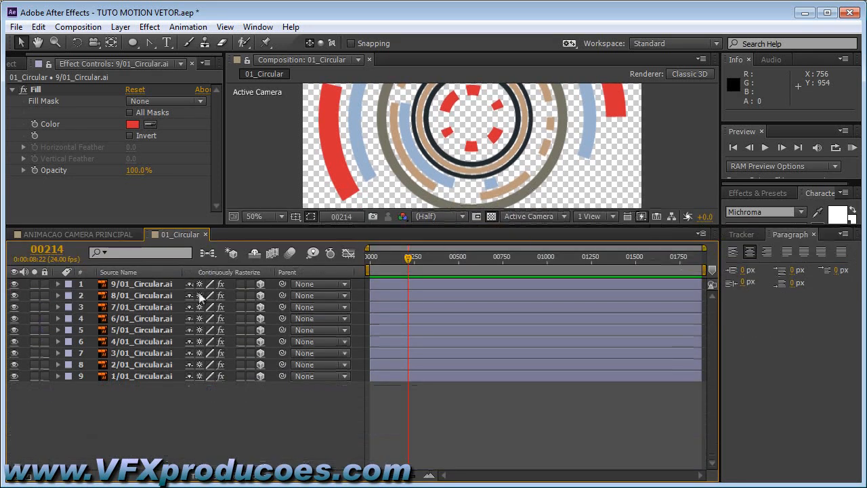
Step: Enlarge the composition viewer area and switch the 3D view to Custom View 1 at 50% magnification
{"action": "left_click_drag", "start_coordinate": [285, 227], "coordinate": [285, 326]}
{"action": "key", "text": "comma"}
{"action": "left_click_drag", "start_coordinate": [623, 248], "coordinate": [620, 263]}
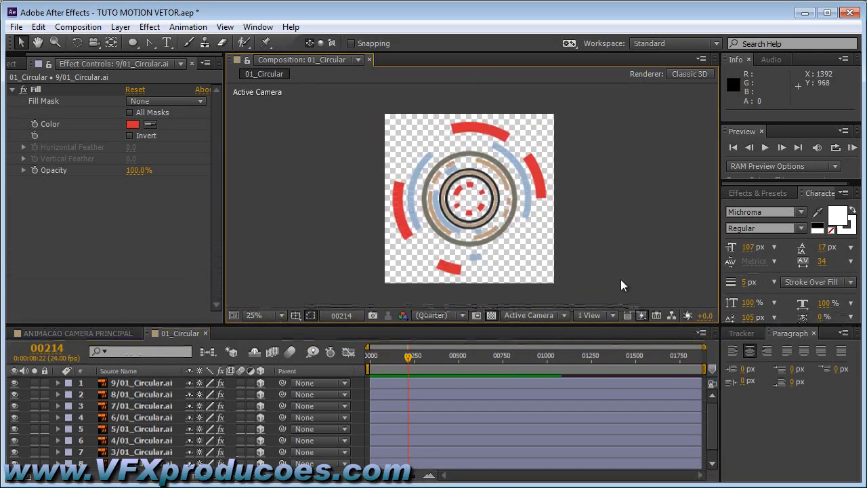
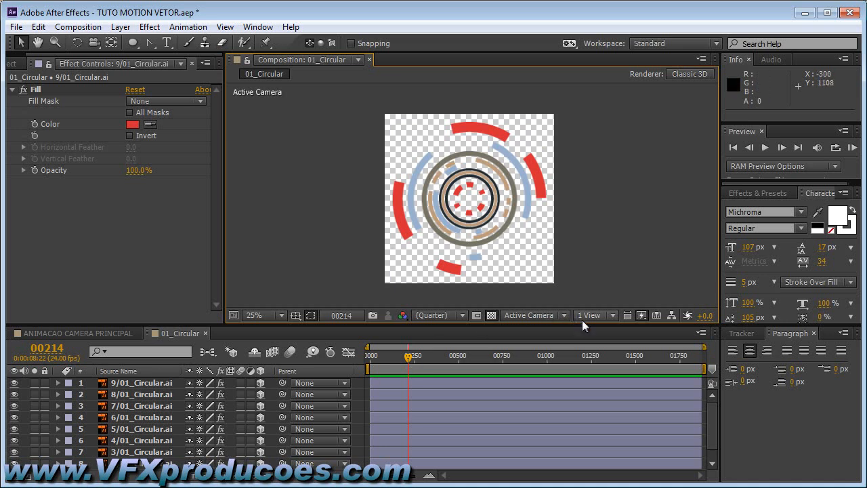
{"action": "left_click", "coordinate": [612, 316]}
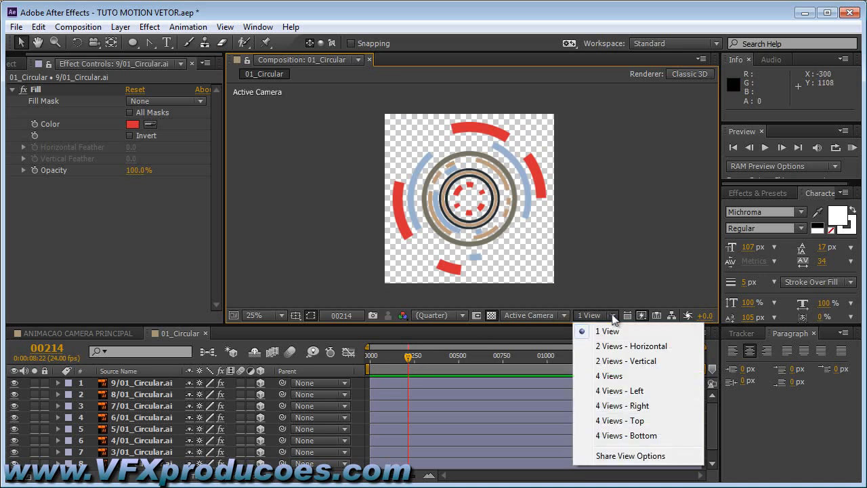
{"action": "left_click", "coordinate": [565, 315]}
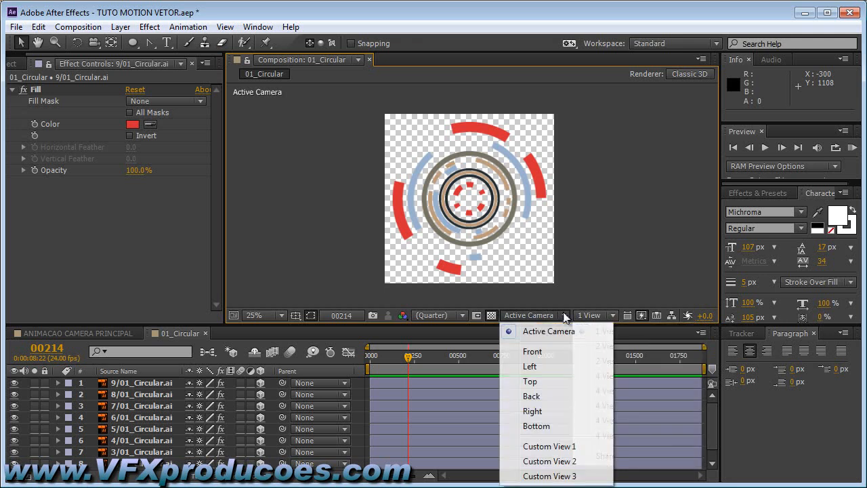
{"action": "left_click", "coordinate": [568, 447]}
{"action": "key", "text": "period"}
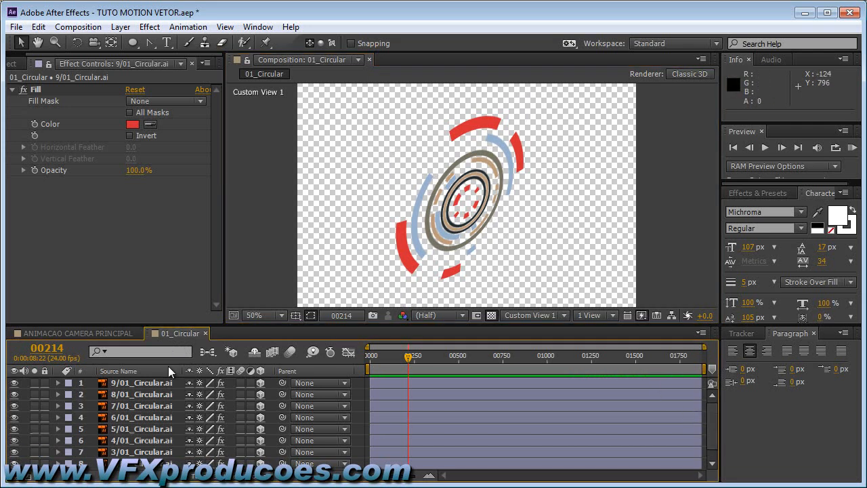
Step: Set the Z position of layer 9/01_Circular.ai to -2
{"action": "left_click", "coordinate": [150, 381]}
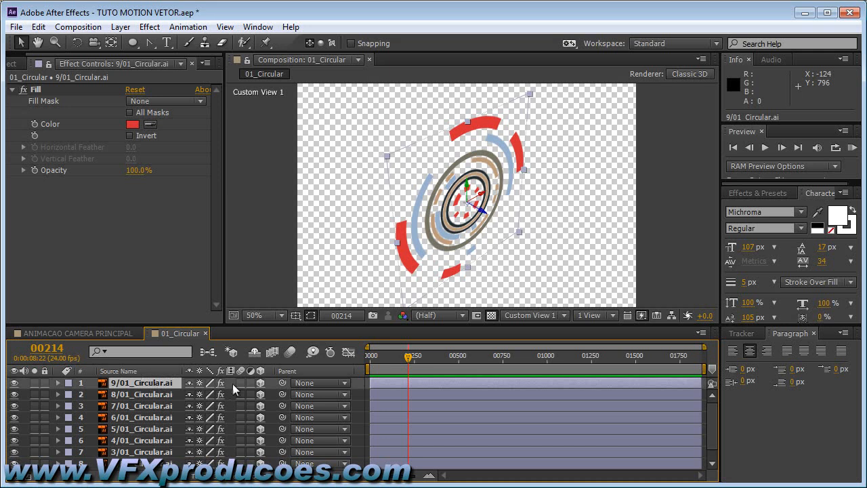
{"action": "key", "text": "p"}
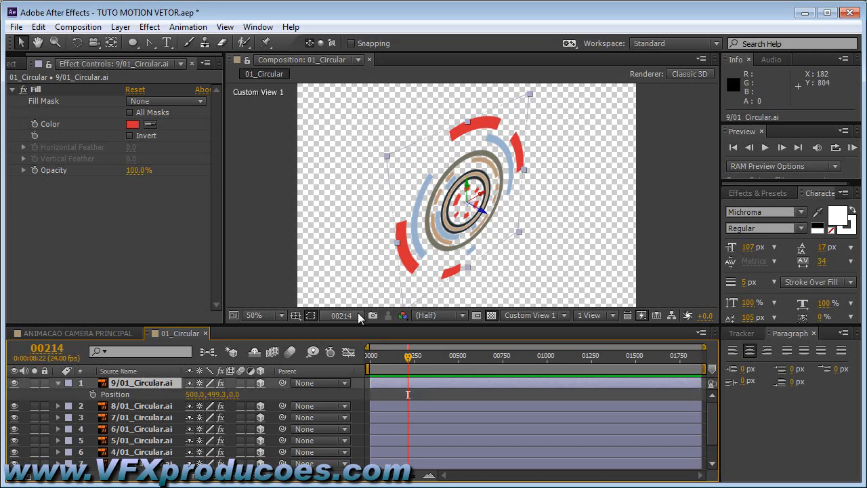
{"action": "left_click", "coordinate": [235, 394]}
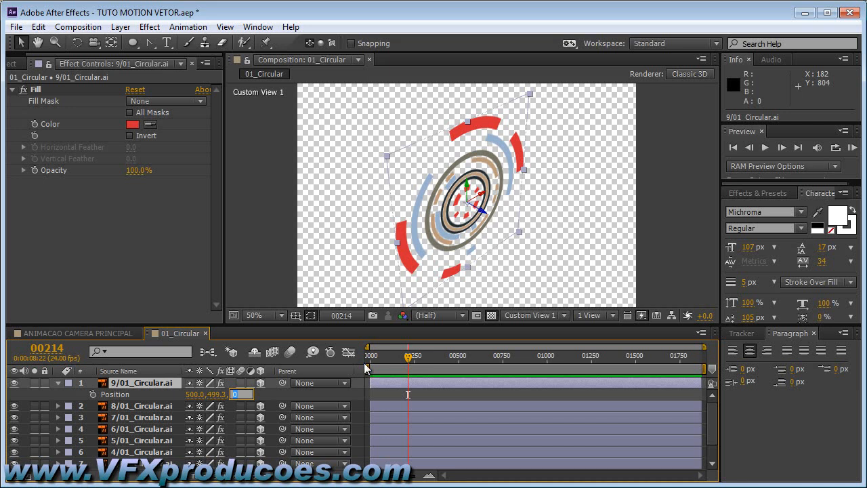
{"action": "type", "text": "-2"}
{"action": "key", "text": "Return"}
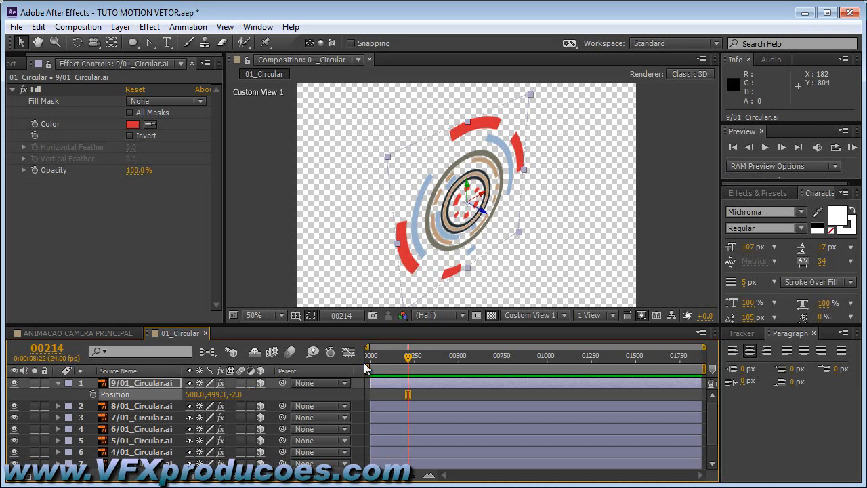
{"action": "left_click", "coordinate": [58, 383]}
Step: Move layers 8, 7 and 6 apart along the Z axis, each farther out than the previous one
{"action": "left_click", "coordinate": [112, 395]}
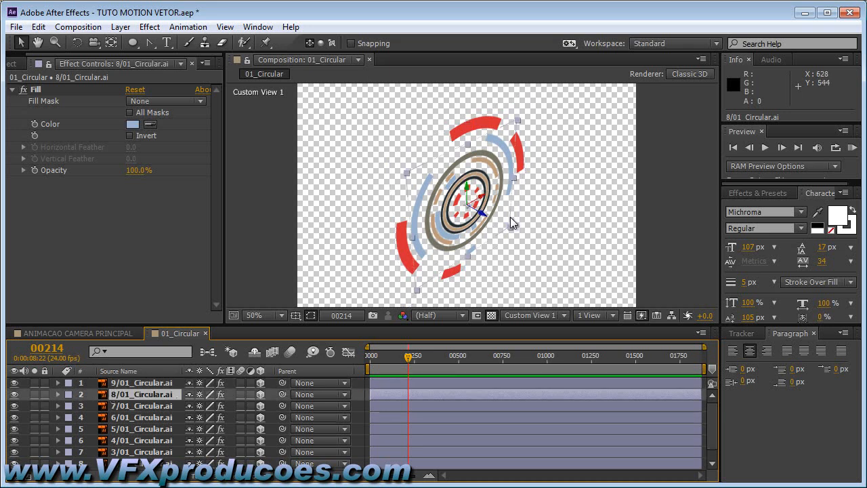
{"action": "left_click_drag", "start_coordinate": [491, 223], "coordinate": [532, 251]}
{"action": "left_click", "coordinate": [154, 407]}
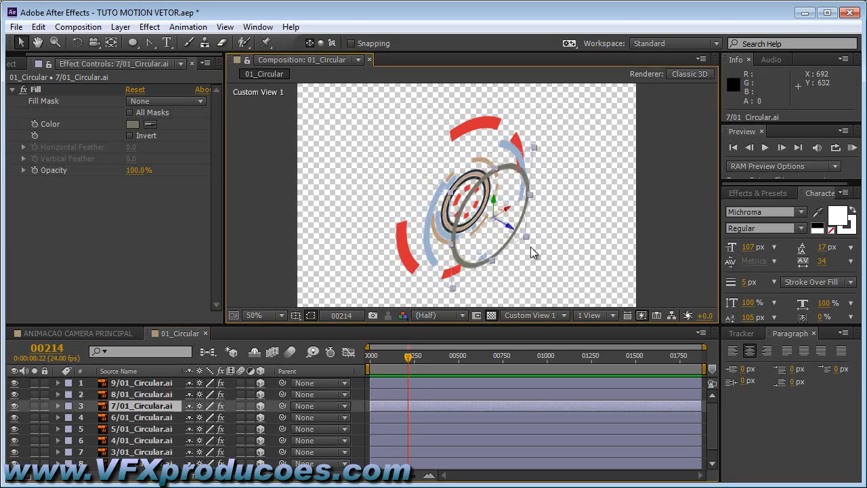
{"action": "left_click", "coordinate": [152, 416]}
{"action": "left_click_drag", "start_coordinate": [515, 226], "coordinate": [575, 265]}
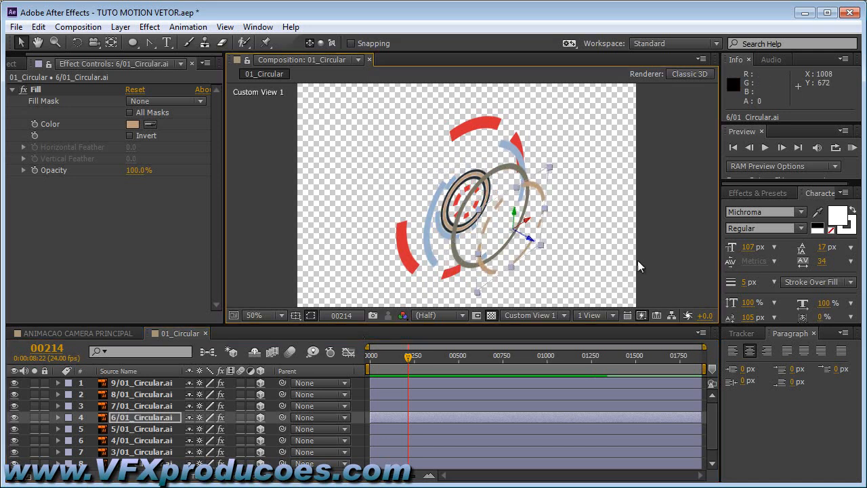
Step: Move layers 5 and 4 along the Z axis to continue the staggered spacing of the rings
{"action": "left_click", "coordinate": [133, 429]}
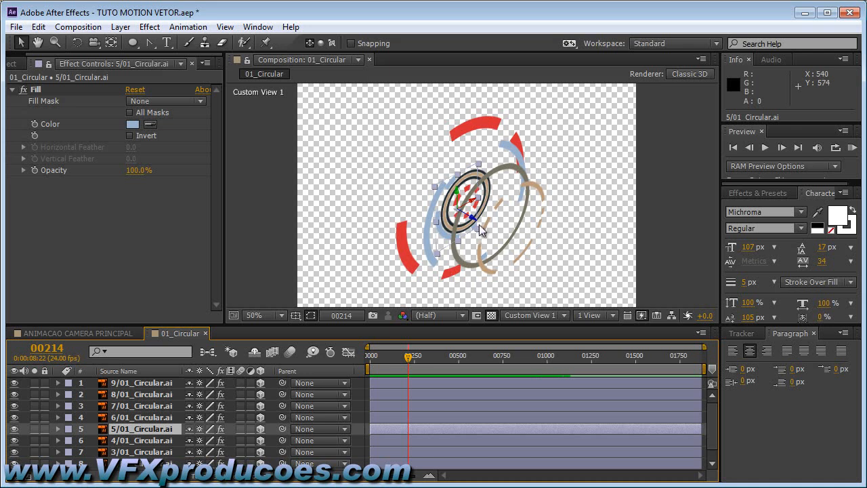
{"action": "left_click_drag", "start_coordinate": [479, 229], "coordinate": [590, 294]}
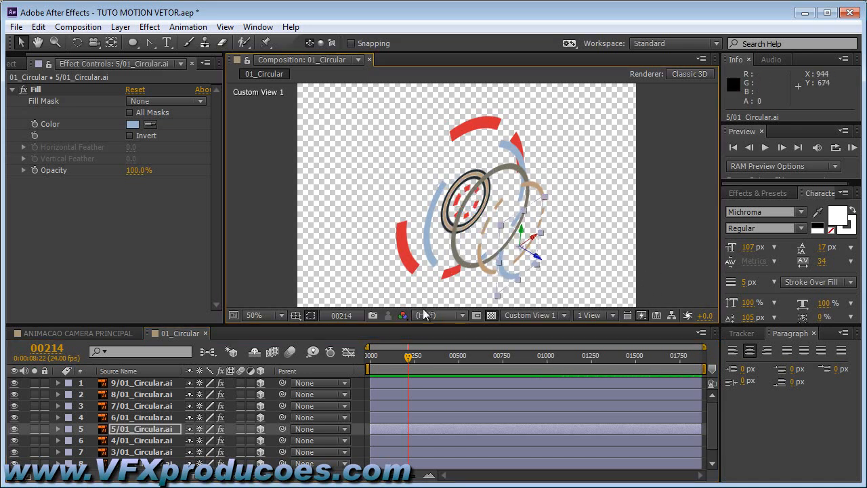
{"action": "left_click", "coordinate": [165, 441]}
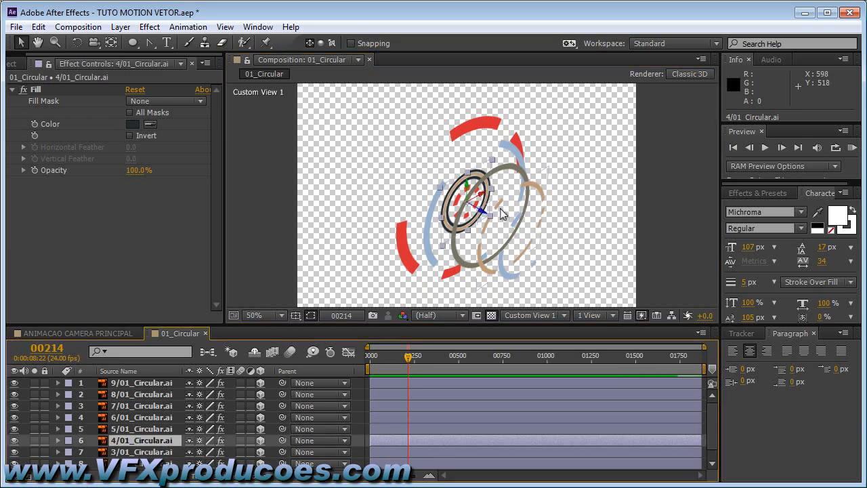
{"action": "left_click_drag", "start_coordinate": [478, 212], "coordinate": [624, 289]}
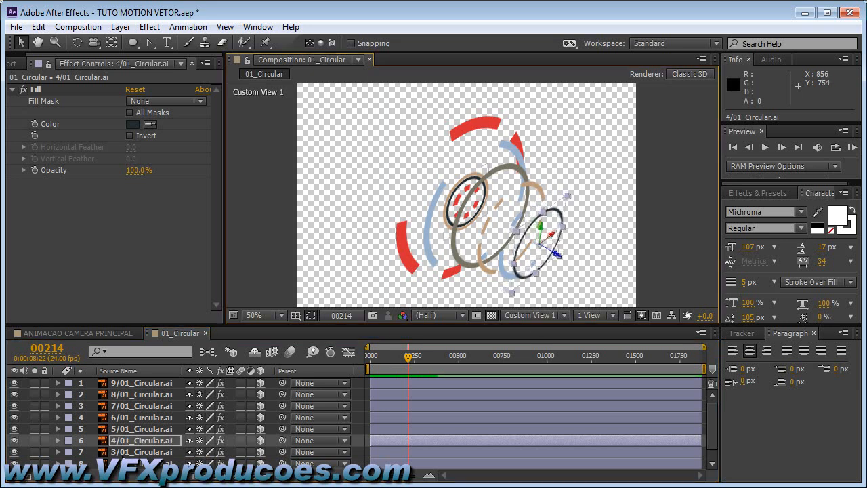
Step: Move layers 3 and 2 together along the Z axis past layer 4, and place layer 1 farthest out
{"action": "left_click", "coordinate": [128, 453]}
{"action": "left_click", "coordinate": [133, 463], "text": "shift"}
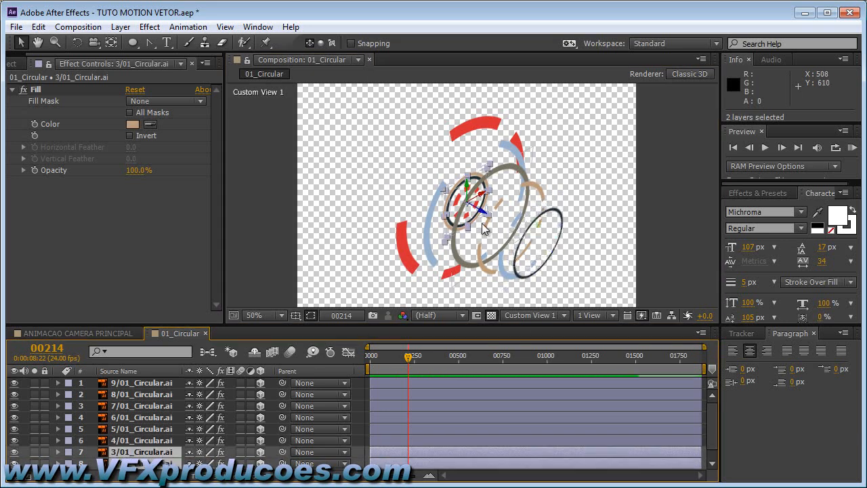
{"action": "left_click_drag", "start_coordinate": [492, 214], "coordinate": [645, 199]}
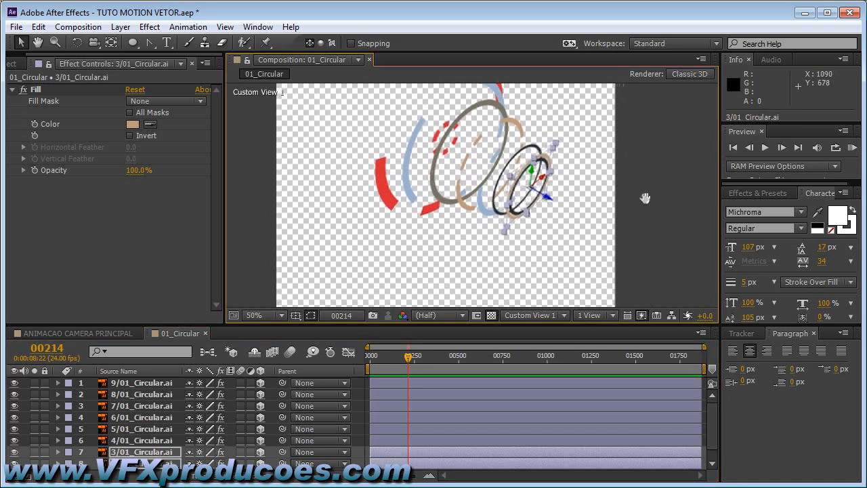
{"action": "scroll", "coordinate": [710, 425], "scroll_direction": "down", "scroll_amount": 1}
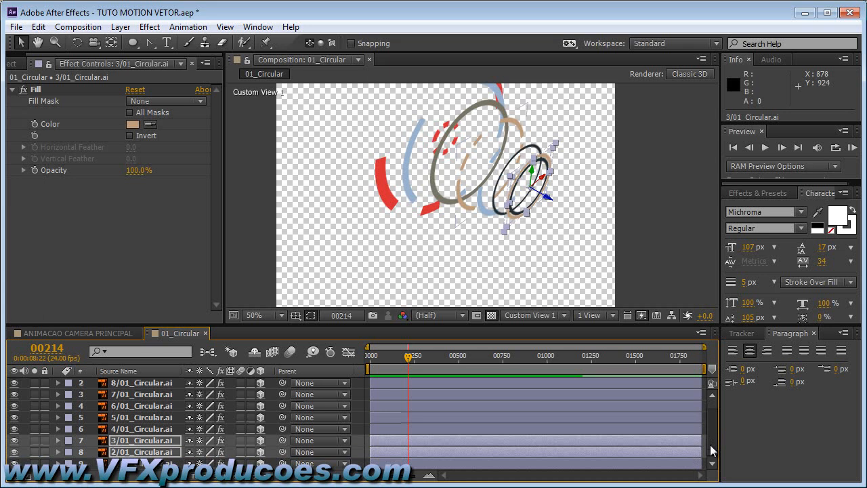
{"action": "left_click", "coordinate": [462, 174]}
{"action": "left_click_drag", "start_coordinate": [463, 154], "coordinate": [623, 248]}
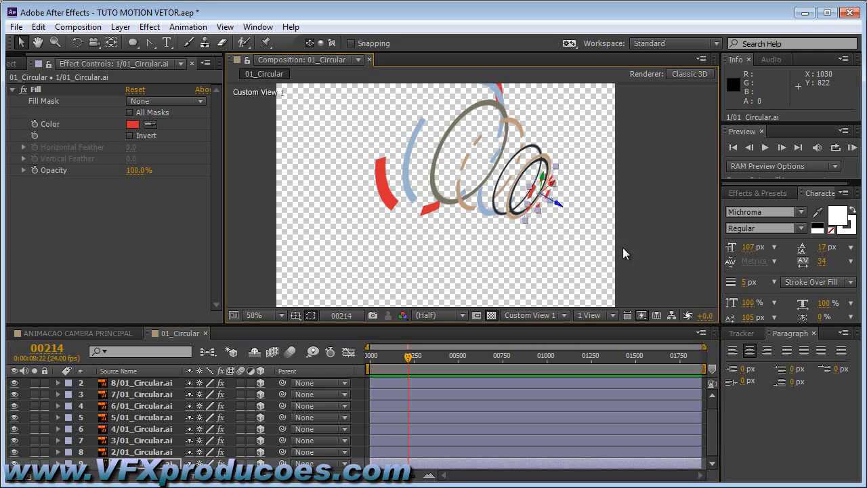
Step: Start Z Rotation keyframing at frame 0 on layer 9/01_Circular.ai
{"action": "left_click_drag", "start_coordinate": [408, 357], "coordinate": [383, 354]}
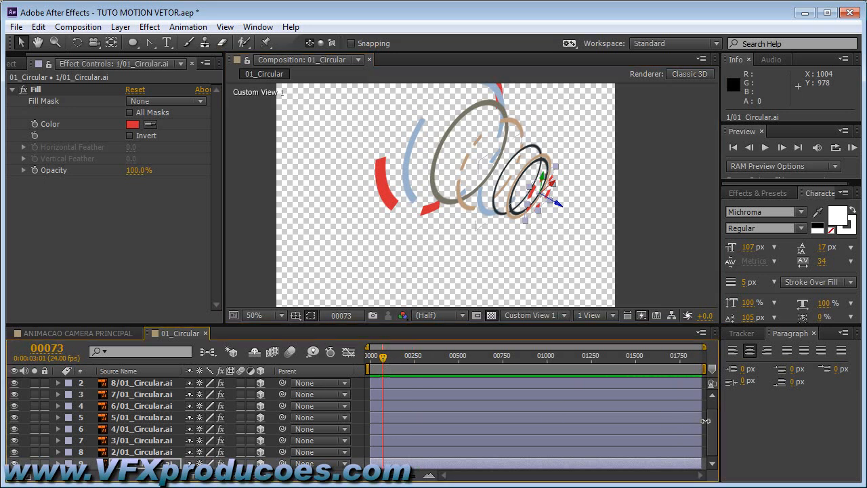
{"action": "left_click_drag", "start_coordinate": [712, 425], "coordinate": [712, 400]}
{"action": "left_click", "coordinate": [397, 383]}
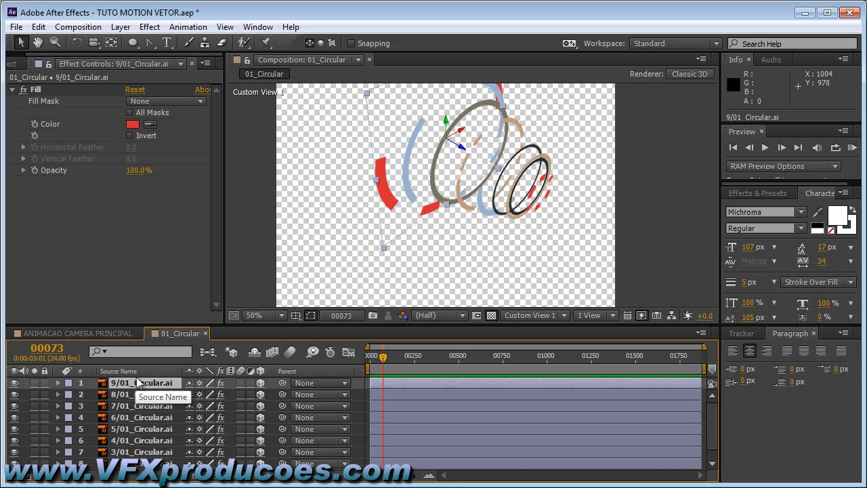
{"action": "key", "text": "r"}
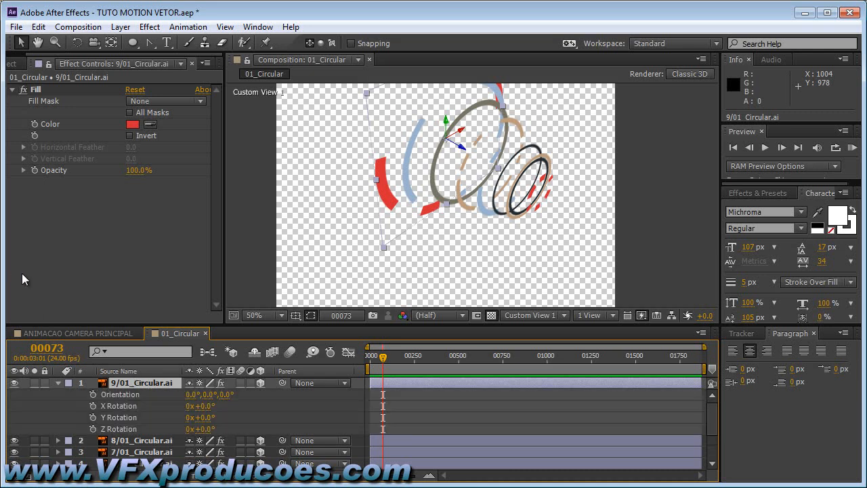
{"action": "left_click_drag", "start_coordinate": [386, 357], "coordinate": [369, 357]}
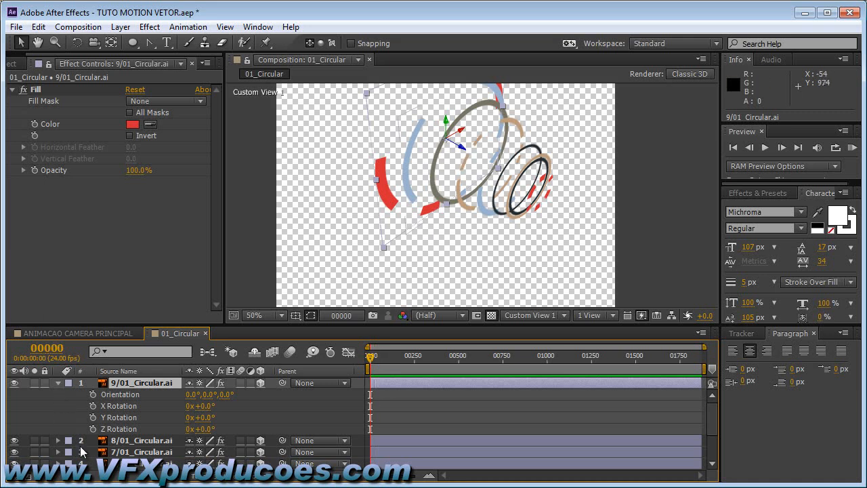
{"action": "left_click", "coordinate": [94, 429]}
Step: Set the Z Rotation of 9/01_Circular.ai to 2 full revolutions at frame 1874 and scrub back to check the spin
{"action": "left_click_drag", "start_coordinate": [697, 356], "coordinate": [703, 357]}
{"action": "left_click", "coordinate": [189, 429]}
{"action": "type", "text": "2"}
{"action": "key", "text": "Return"}
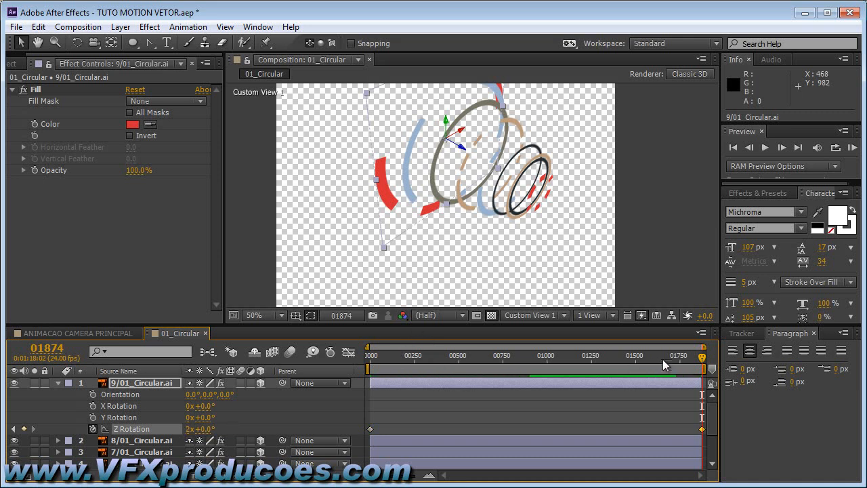
{"action": "left_click_drag", "start_coordinate": [701, 357], "coordinate": [536, 359]}
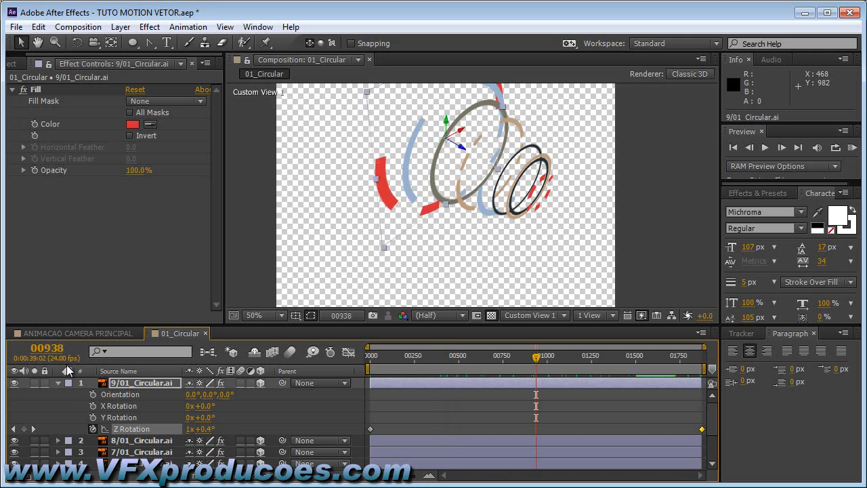
{"action": "left_click", "coordinate": [57, 383]}
Step: Add a starting Z Rotation keyframe at frame 0 to layer 8/01_Circular.ai
{"action": "left_click", "coordinate": [70, 394]}
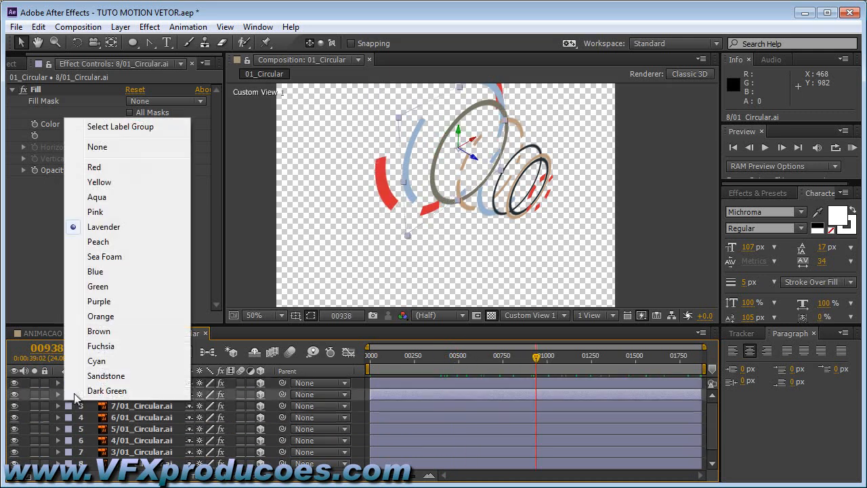
{"action": "left_click", "coordinate": [231, 394]}
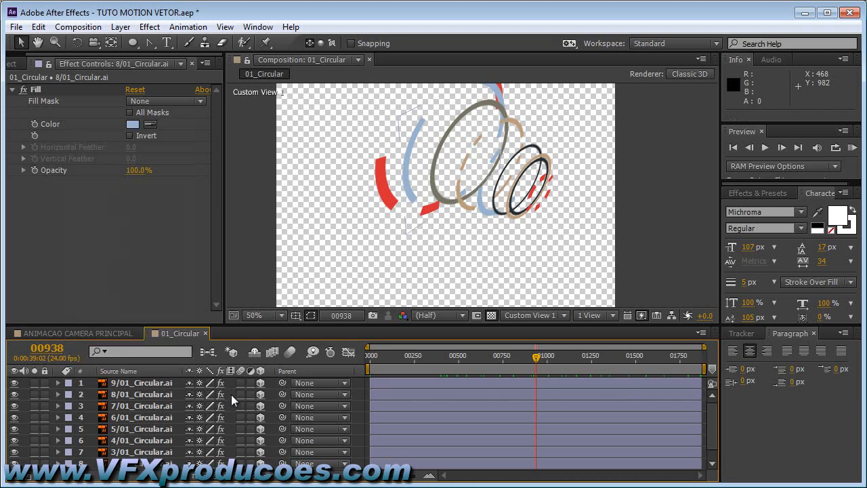
{"action": "left_click", "coordinate": [165, 394]}
{"action": "key", "text": "r"}
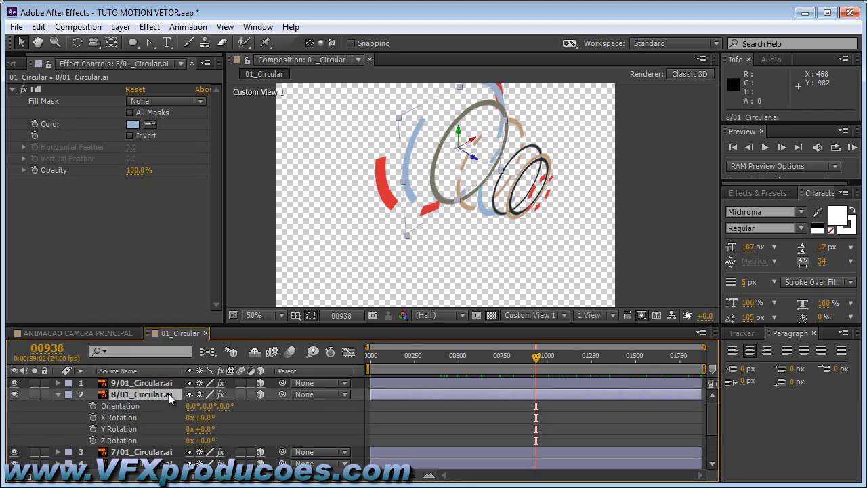
{"action": "left_click", "coordinate": [370, 356]}
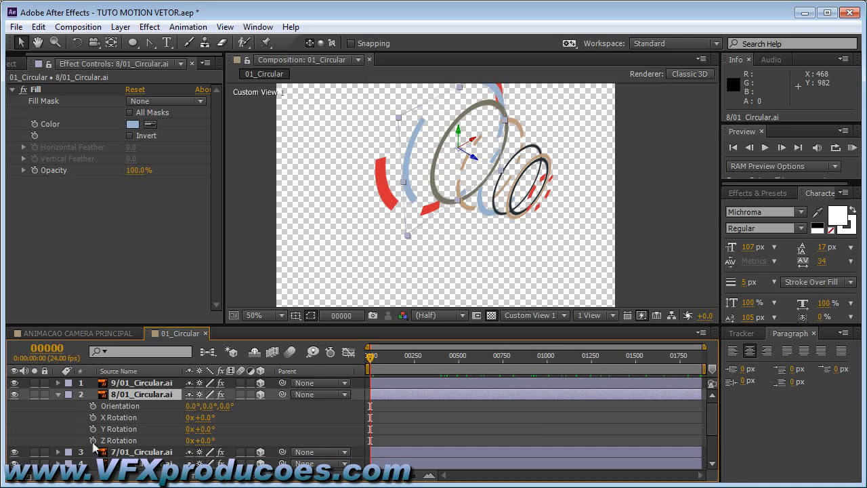
{"action": "left_click", "coordinate": [92, 441]}
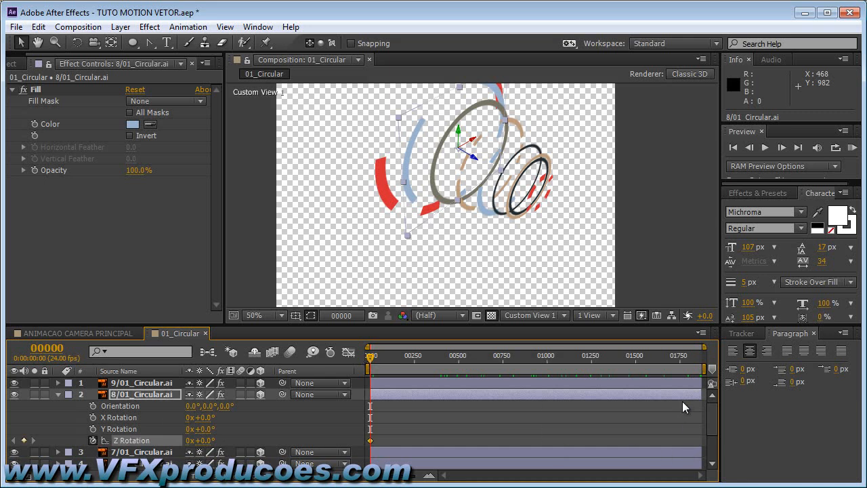
Step: Set the Z Rotation of 8/01_Circular.ai to -1 revolution at frame 1874, then return to frame 0 and collapse the layer
{"action": "left_click", "coordinate": [701, 356]}
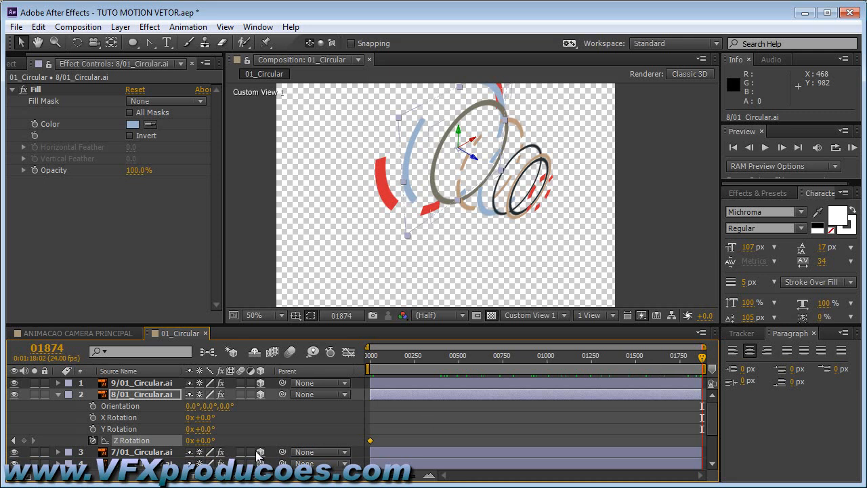
{"action": "left_click", "coordinate": [189, 440]}
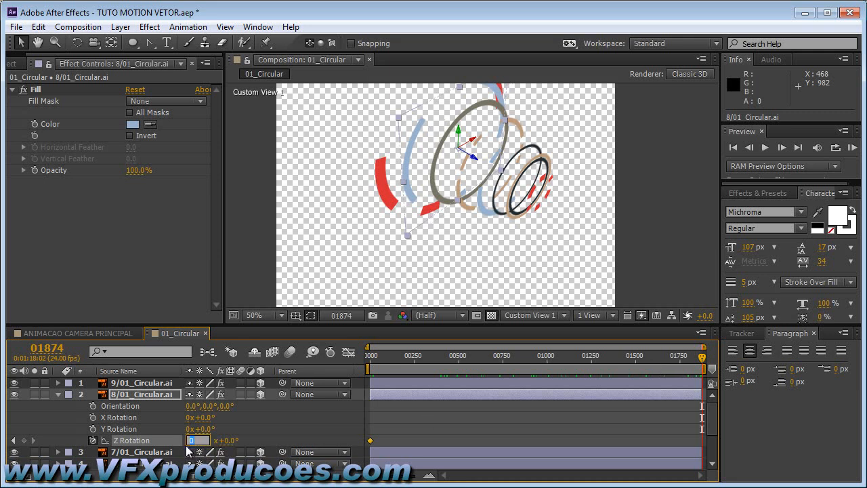
{"action": "type", "text": "-1"}
{"action": "key", "text": "Return"}
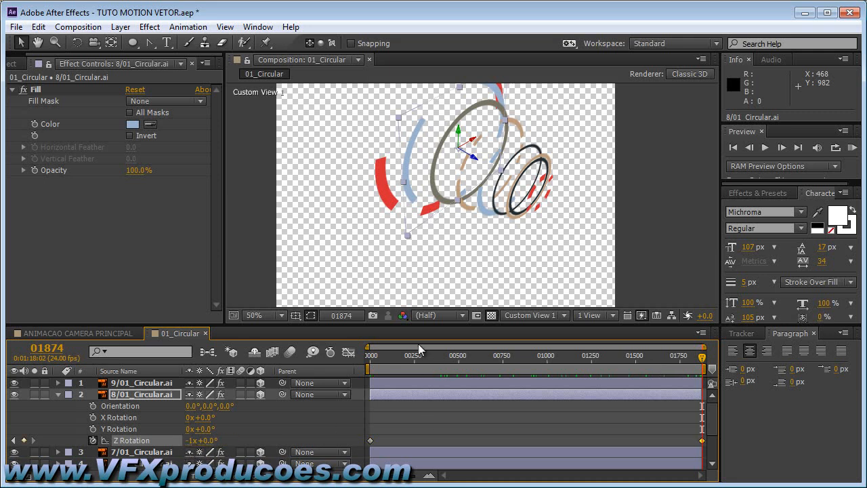
{"action": "left_click_drag", "start_coordinate": [701, 357], "coordinate": [367, 364]}
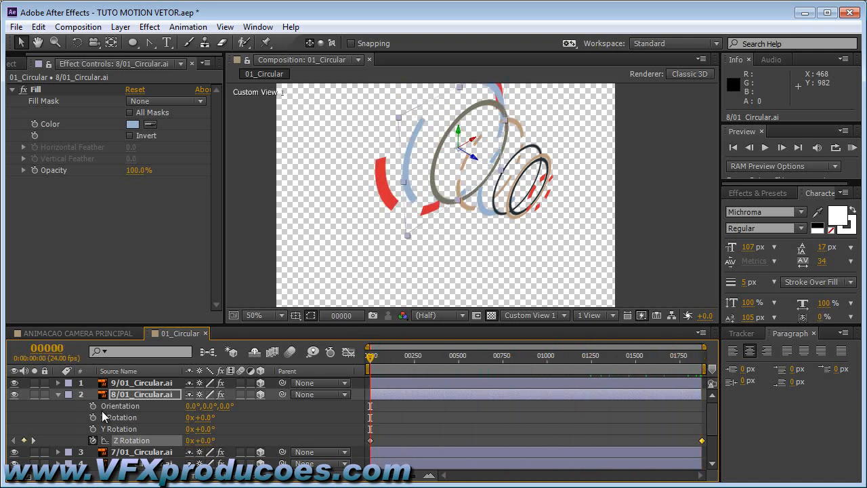
{"action": "left_click", "coordinate": [57, 394]}
{"action": "key", "text": "F2"}
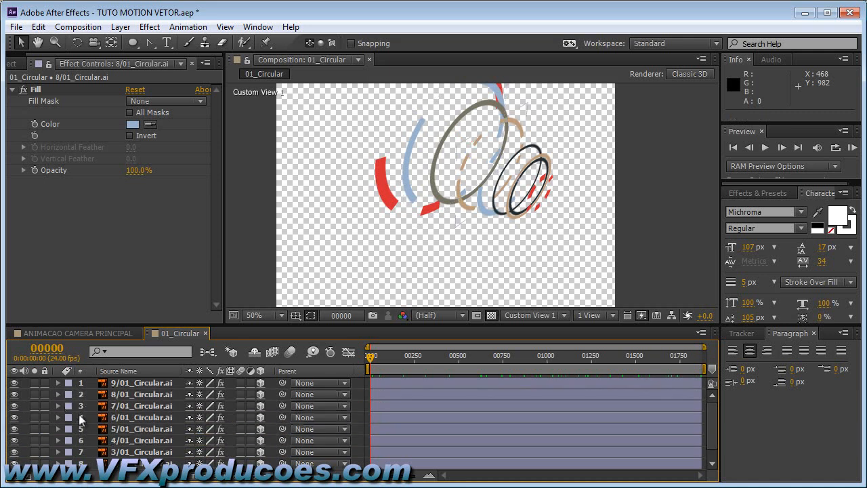
Step: Animate the Z Rotation of 7/01_Circular.ai from a keyframe at frame 0 to 270° at frame 1874
{"action": "left_click", "coordinate": [95, 409]}
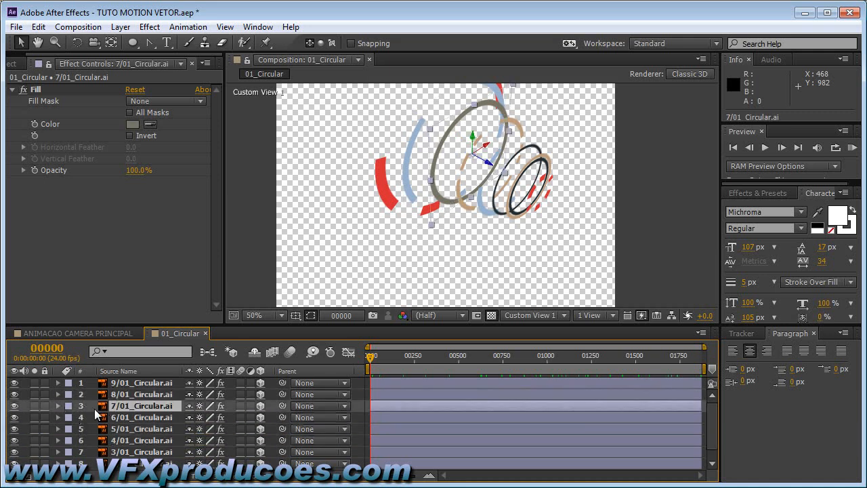
{"action": "key", "text": "r"}
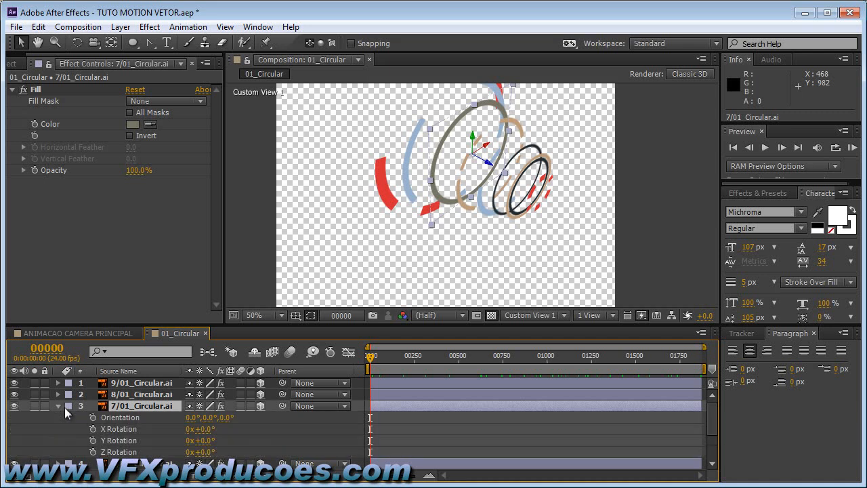
{"action": "left_click", "coordinate": [93, 452]}
{"action": "left_click", "coordinate": [704, 354]}
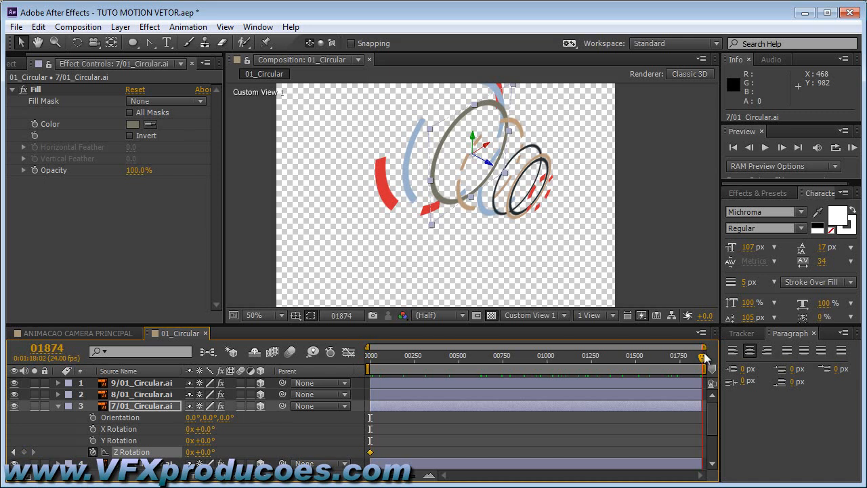
{"action": "left_click", "coordinate": [201, 452]}
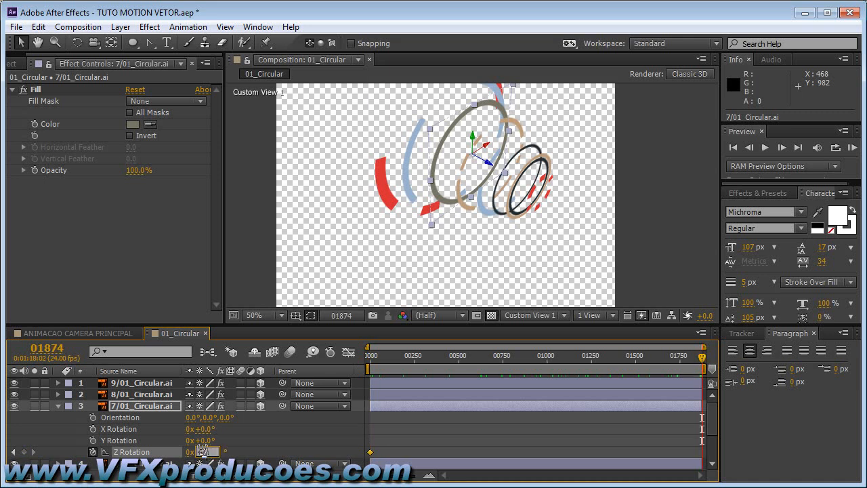
{"action": "key", "text": "Return"}
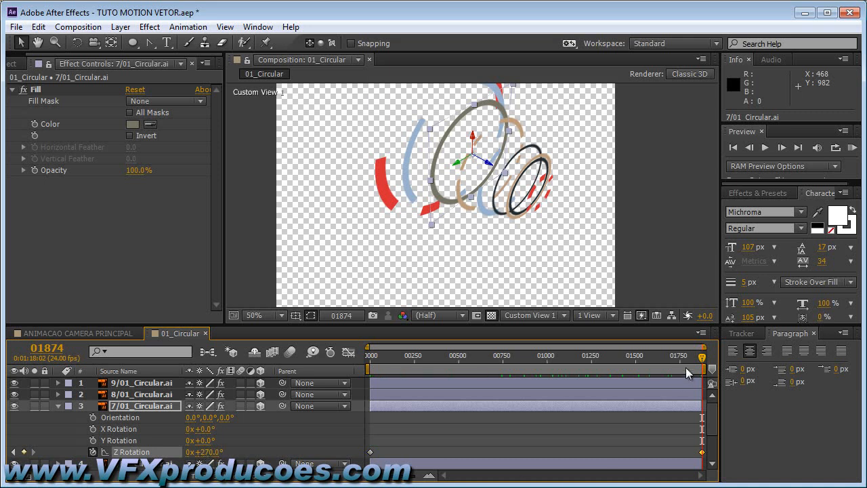
{"action": "left_click_drag", "start_coordinate": [705, 358], "coordinate": [543, 356]}
{"action": "left_click", "coordinate": [57, 406]}
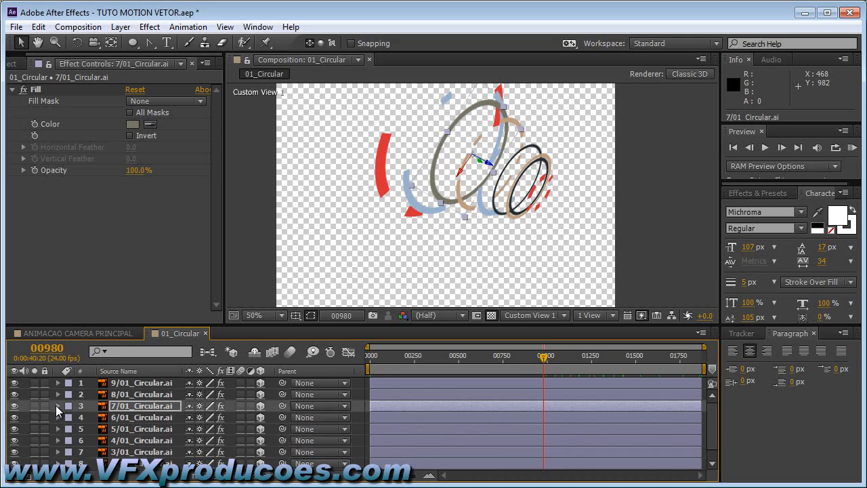
Step: Create the initial Z Rotation keyframe at frame 0 for layer 6/01_Circular.ai
{"action": "left_click", "coordinate": [109, 417]}
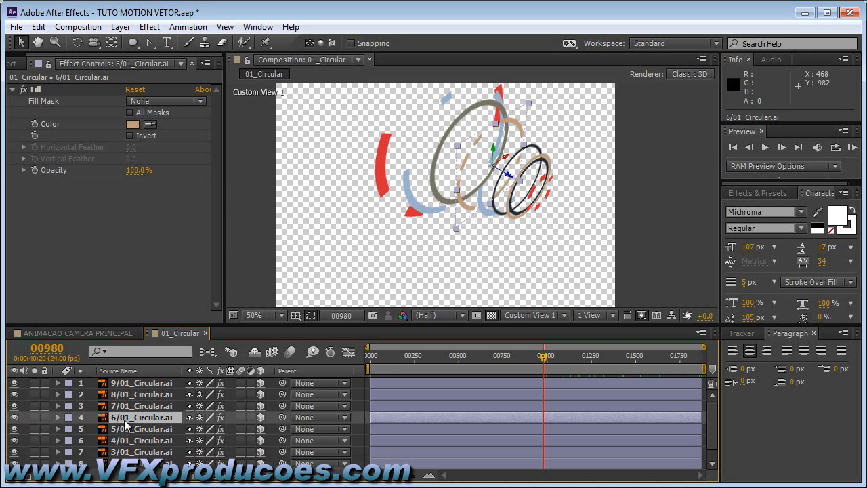
{"action": "key", "text": "r"}
{"action": "left_click", "coordinate": [374, 359]}
{"action": "left_click_drag", "start_coordinate": [375, 359], "coordinate": [370, 359]}
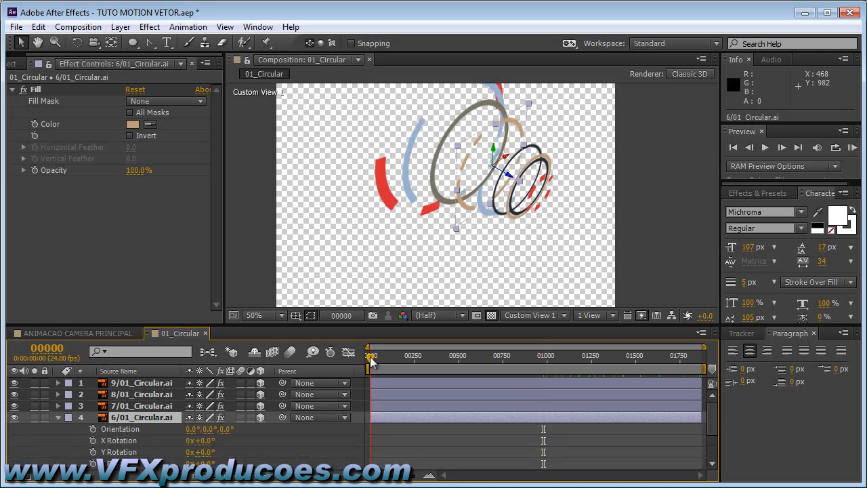
{"action": "left_click", "coordinate": [94, 463]}
Step: Set the Z Rotation of 6/01_Circular.ai to 2 revolutions at frame 1874 and collapse the layer
{"action": "left_click", "coordinate": [702, 356]}
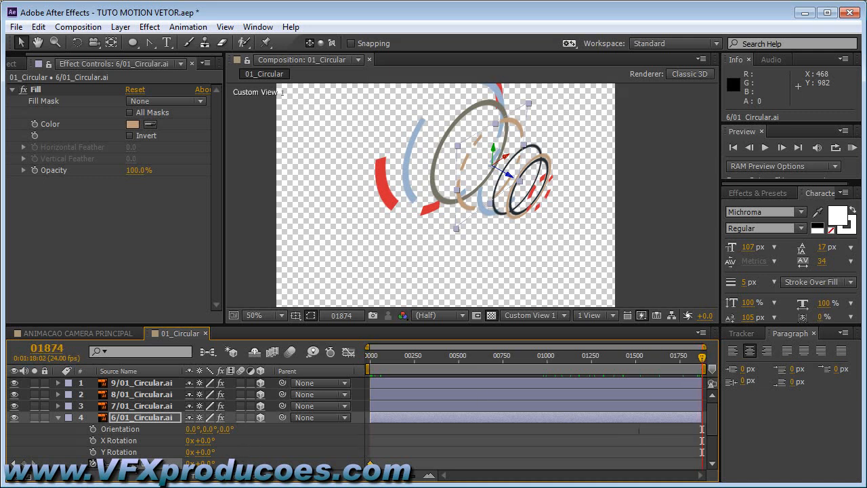
{"action": "left_click", "coordinate": [191, 464]}
{"action": "type", "text": "2"}
{"action": "key", "text": "Return"}
{"action": "left_click", "coordinate": [59, 418]}
Step: Reveal the rotation properties of 5/01_Circular.ai and keyframe its Z Rotation at frame 0
{"action": "left_click", "coordinate": [60, 428]}
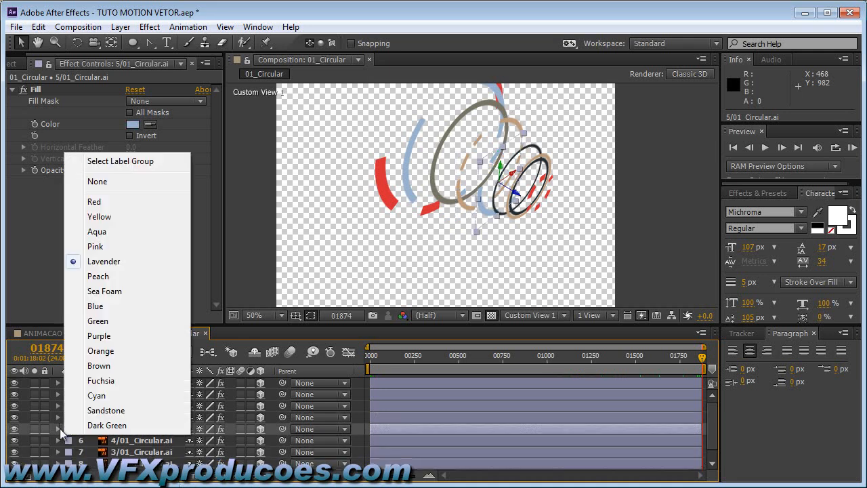
{"action": "left_click", "coordinate": [59, 428]}
{"action": "left_click_drag", "start_coordinate": [710, 417], "coordinate": [712, 426]}
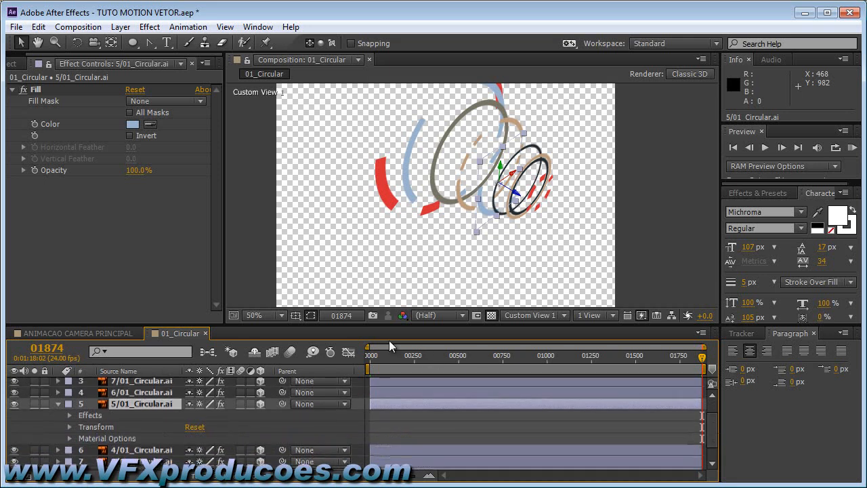
{"action": "left_click", "coordinate": [372, 356]}
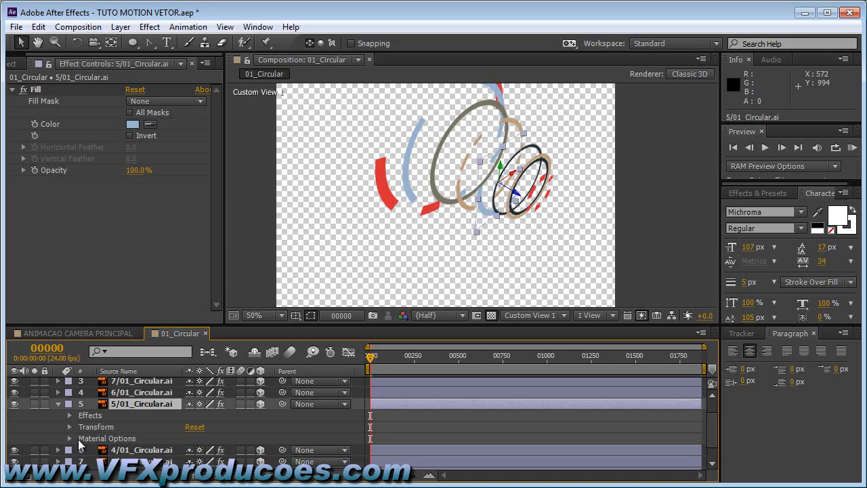
{"action": "key", "text": "r"}
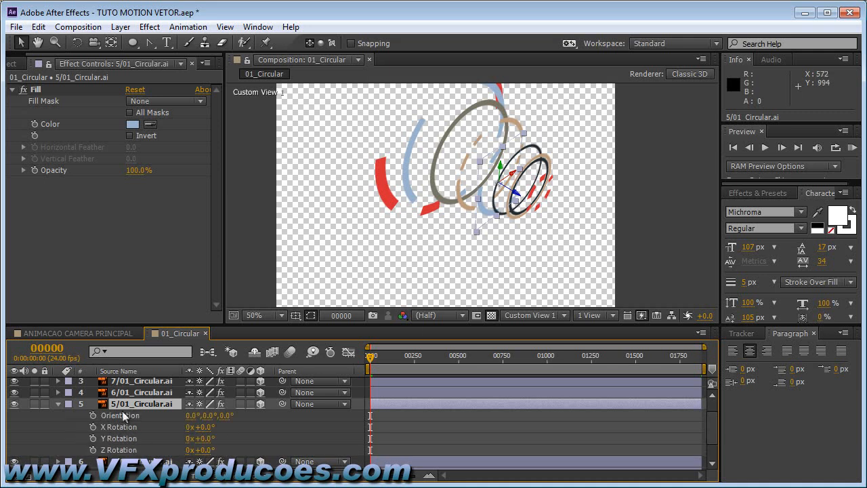
{"action": "left_click", "coordinate": [93, 450]}
Step: Set the Z Rotation of 5/01_Circular.ai to a negative number of revolutions at frame 1874
{"action": "left_click_drag", "start_coordinate": [371, 361], "coordinate": [705, 369]}
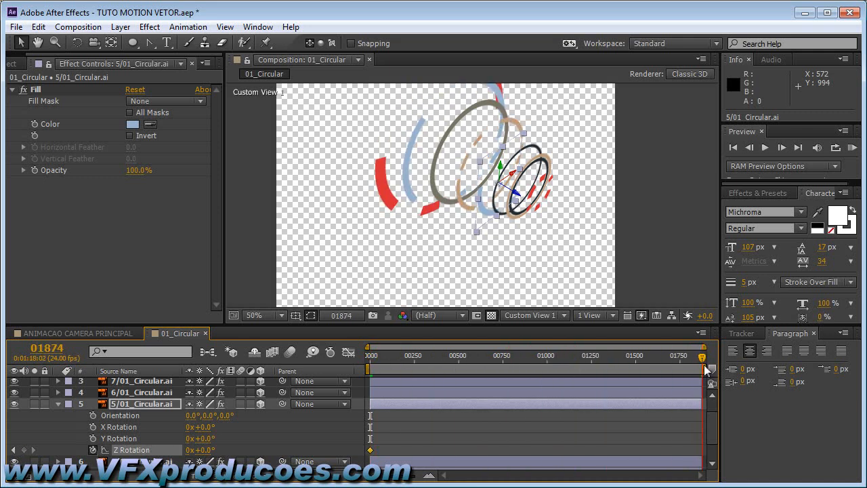
{"action": "left_click", "coordinate": [190, 449]}
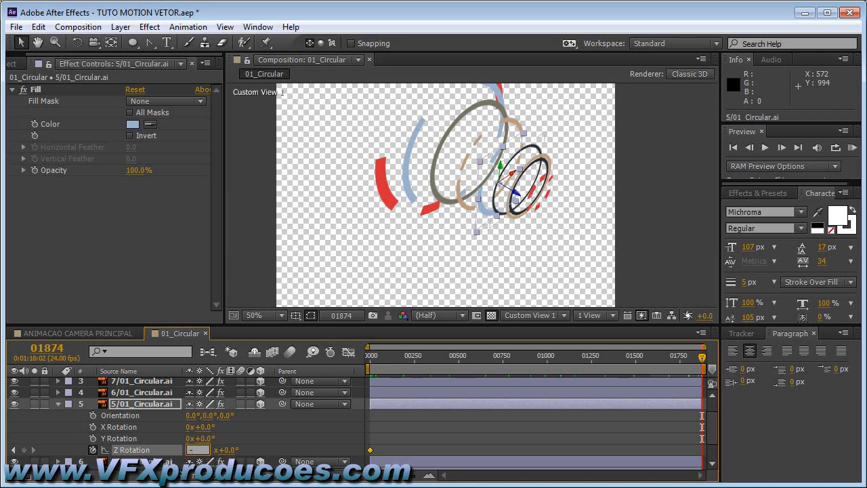
{"action": "key", "text": "Return"}
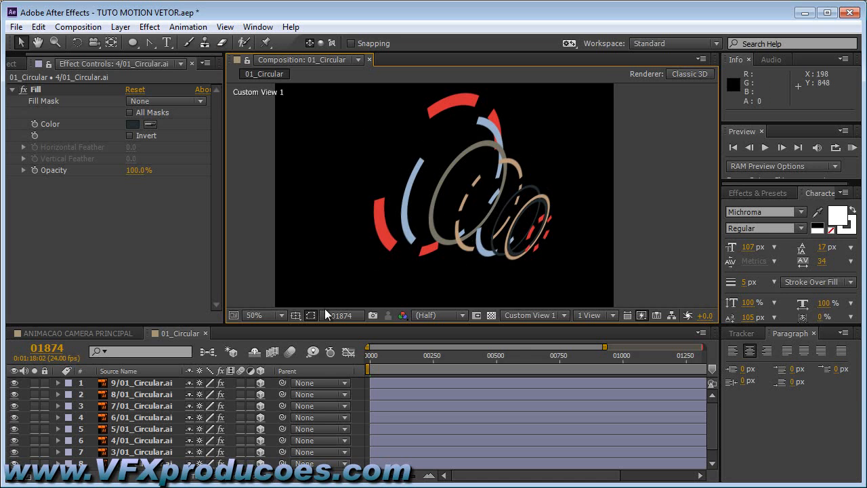
Step: Show the full duration of 01_Circular in the timeline and close the ANIMACAO CAMERA PRINCIPAL composition
{"action": "mouse_move", "coordinate": [692, 359]}
{"action": "left_mouse_down"}
{"action": "mouse_move", "coordinate": [700, 360]}
{"action": "mouse_move", "coordinate": [372, 357]}
{"action": "mouse_move", "coordinate": [706, 357]}
{"action": "left_mouse_up"}
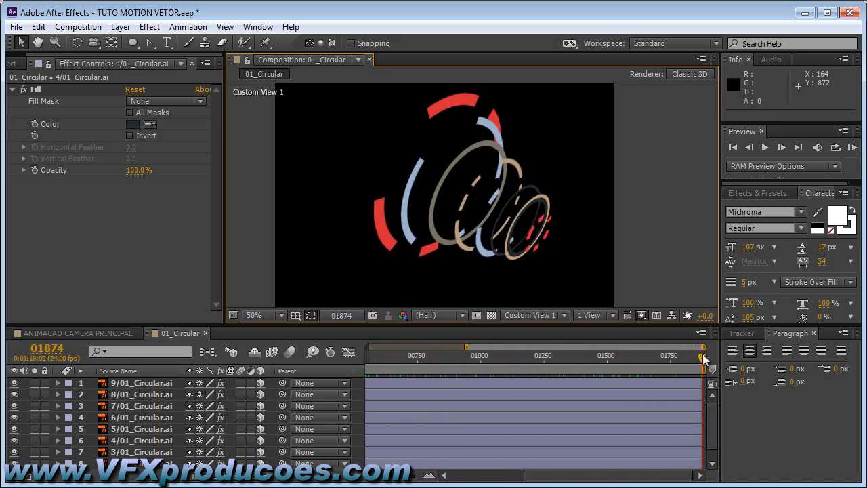
{"action": "left_click_drag", "start_coordinate": [393, 479], "coordinate": [382, 478]}
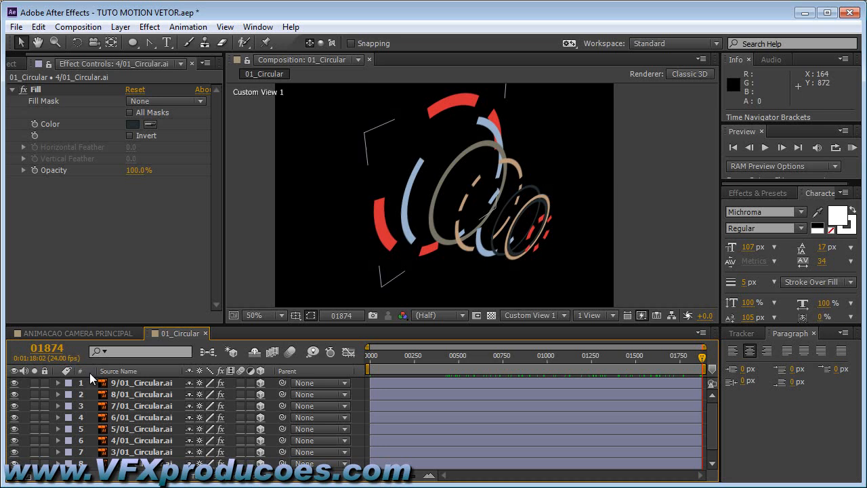
{"action": "left_click", "coordinate": [126, 330]}
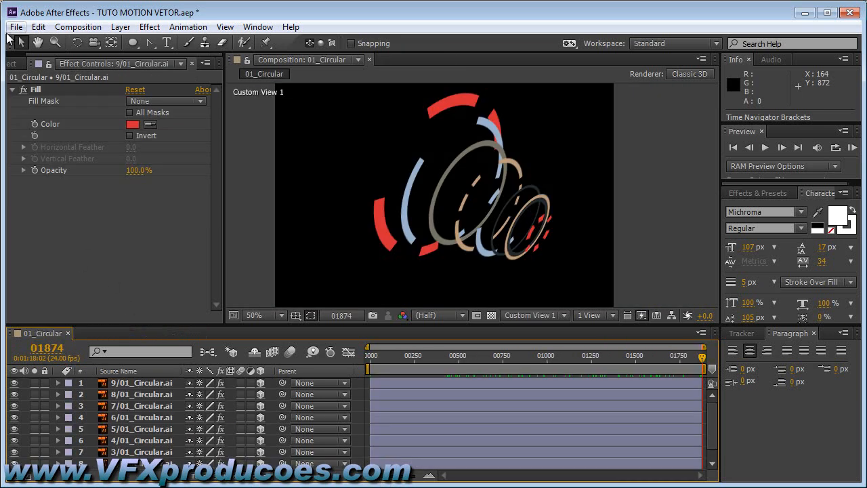
Step: Open the ANIMACAO CAMERA 1 composition from the COMPS folder and delete its color palette image layer
{"action": "left_click", "coordinate": [14, 64]}
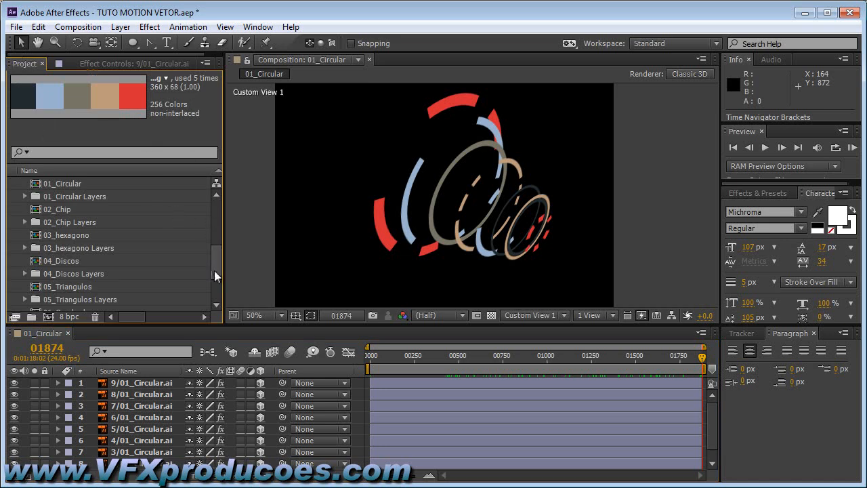
{"action": "left_click_drag", "start_coordinate": [214, 270], "coordinate": [214, 211]}
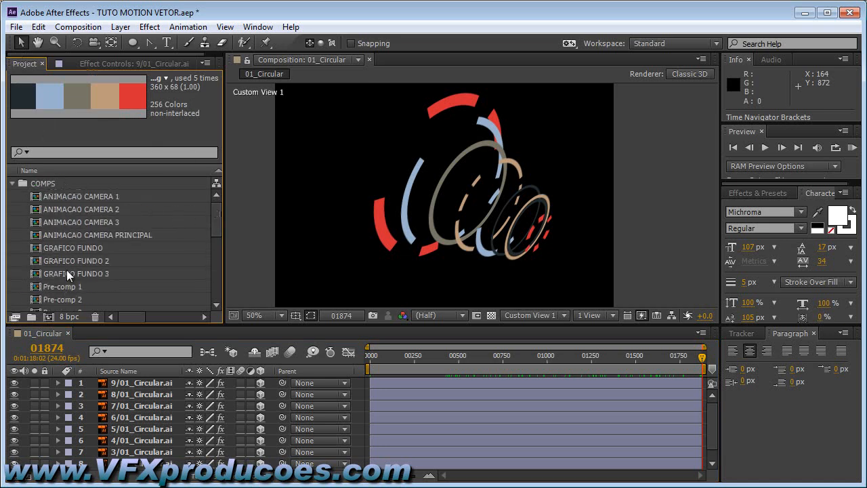
{"action": "double_click", "coordinate": [79, 198]}
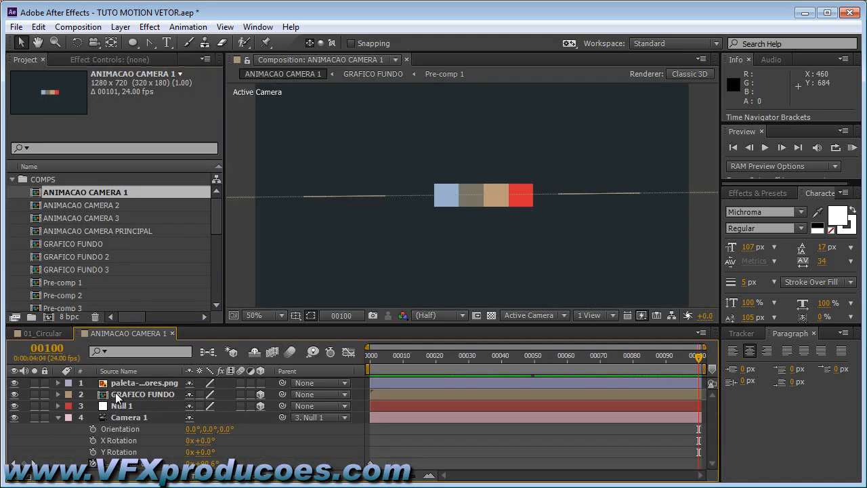
{"action": "left_click", "coordinate": [117, 383]}
{"action": "key", "text": "Delete"}
Step: At frame 11, collapse the Camera 1 layer and add the 01_Circular composition as a layer above GRAFICO FUNDO
{"action": "left_click_drag", "start_coordinate": [376, 357], "coordinate": [406, 358]}
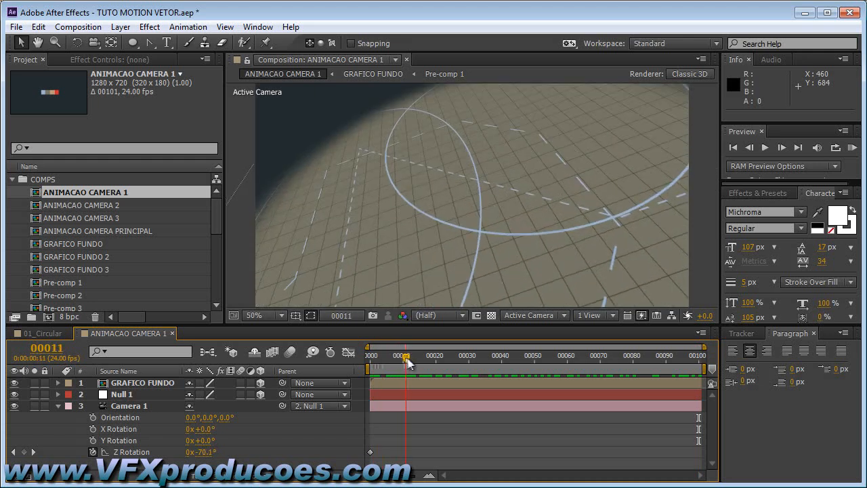
{"action": "left_click", "coordinate": [58, 405]}
{"action": "left_click", "coordinate": [136, 383]}
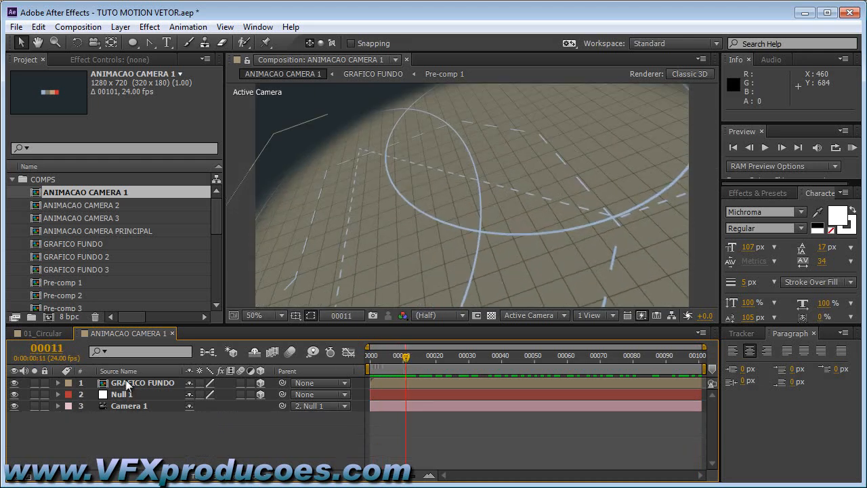
{"action": "left_click_drag", "start_coordinate": [215, 219], "coordinate": [215, 242]}
{"action": "left_click", "coordinate": [65, 261]}
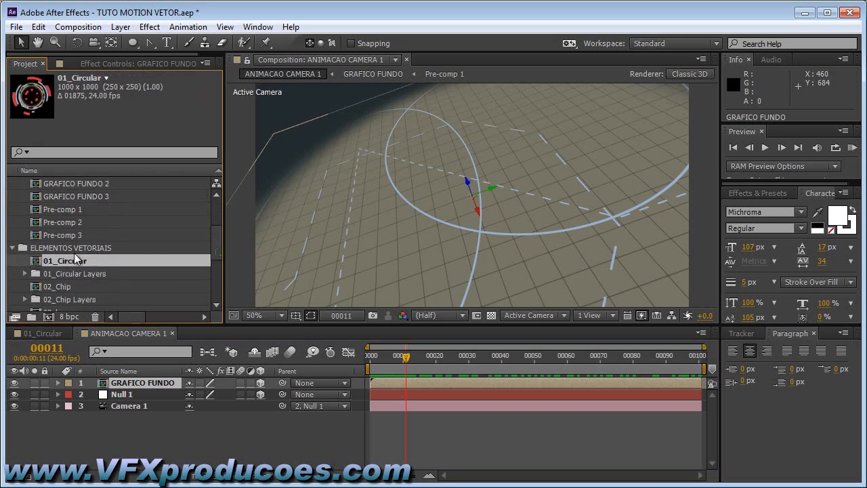
{"action": "left_click_drag", "start_coordinate": [69, 264], "coordinate": [114, 384]}
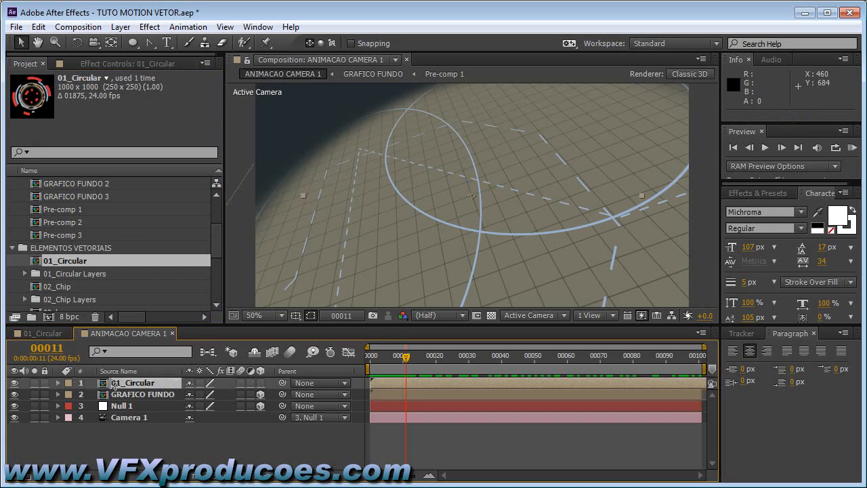
Step: Make the 01_Circular layer 3D with collapsed transformations and scrub forward through the frames to check its depth
{"action": "left_click", "coordinate": [261, 383]}
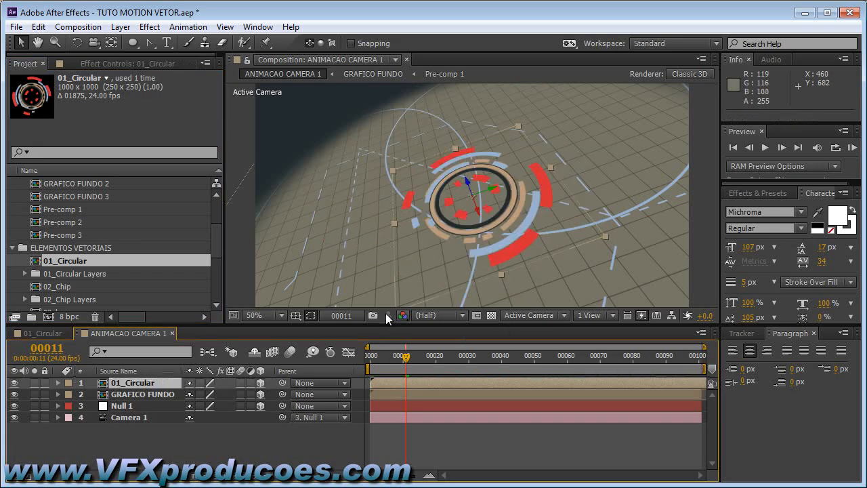
{"action": "left_click", "coordinate": [200, 383]}
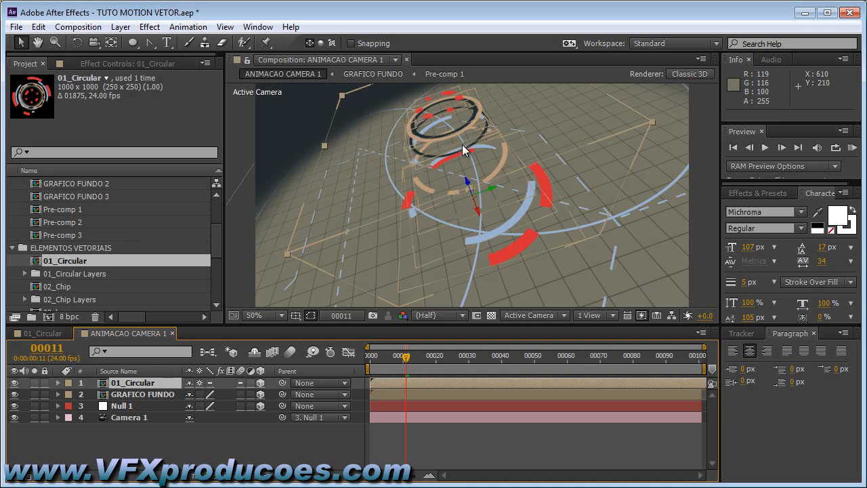
{"action": "left_click", "coordinate": [300, 442]}
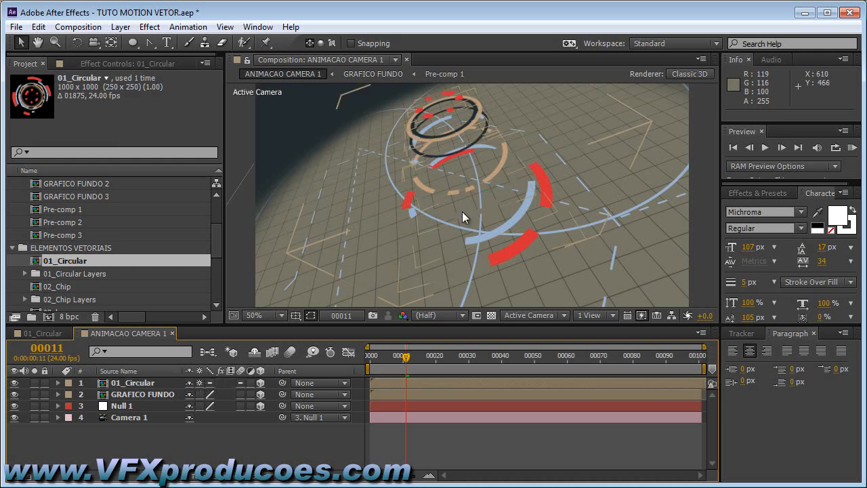
{"action": "left_click_drag", "start_coordinate": [408, 359], "coordinate": [427, 371]}
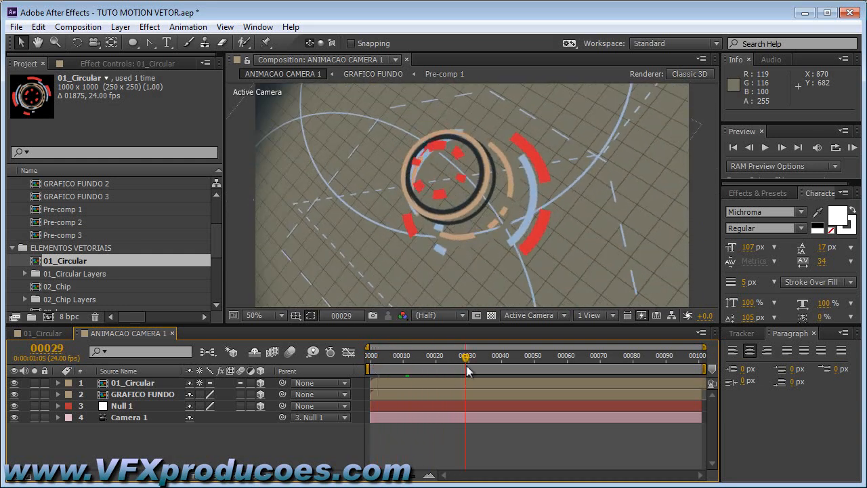